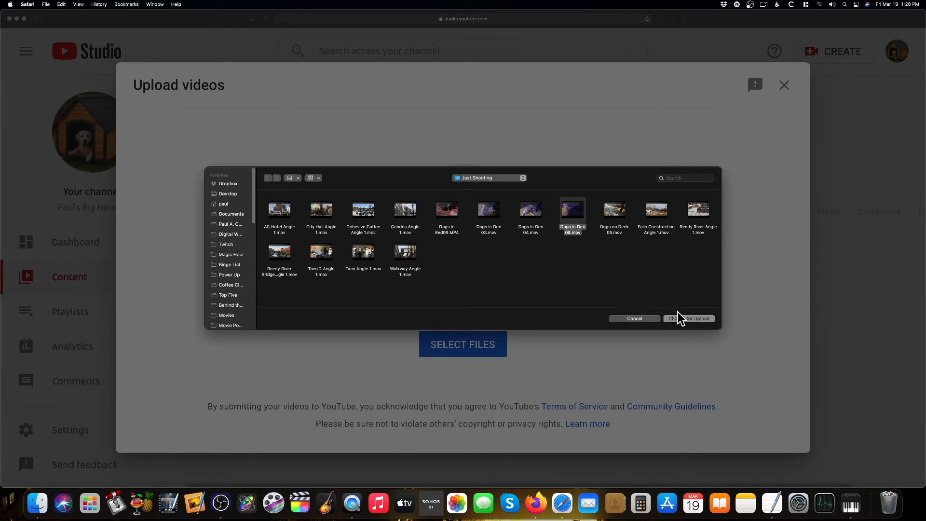
# Upload Dogs in Den 08.mov and save and close its draft details without choosing a playlist
pyautogui.click(689, 319)
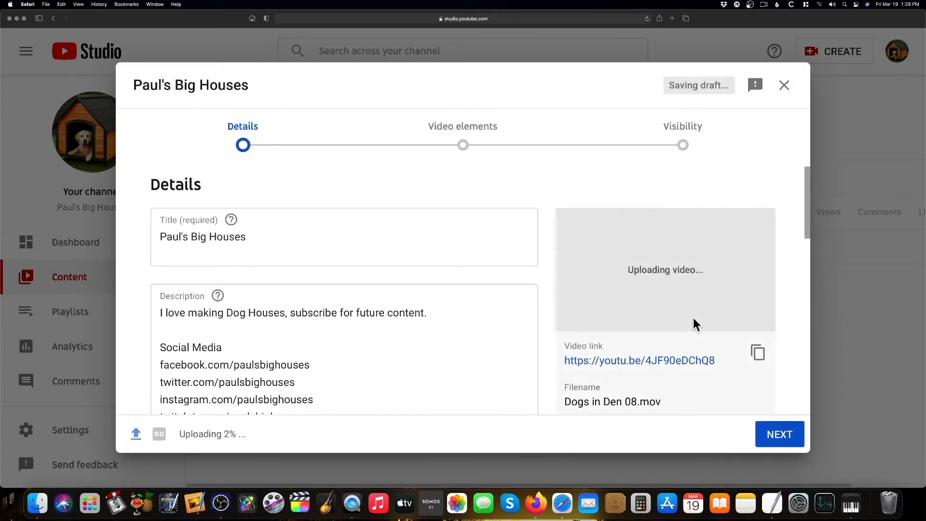
pyautogui.scroll(-5, 555, 327)
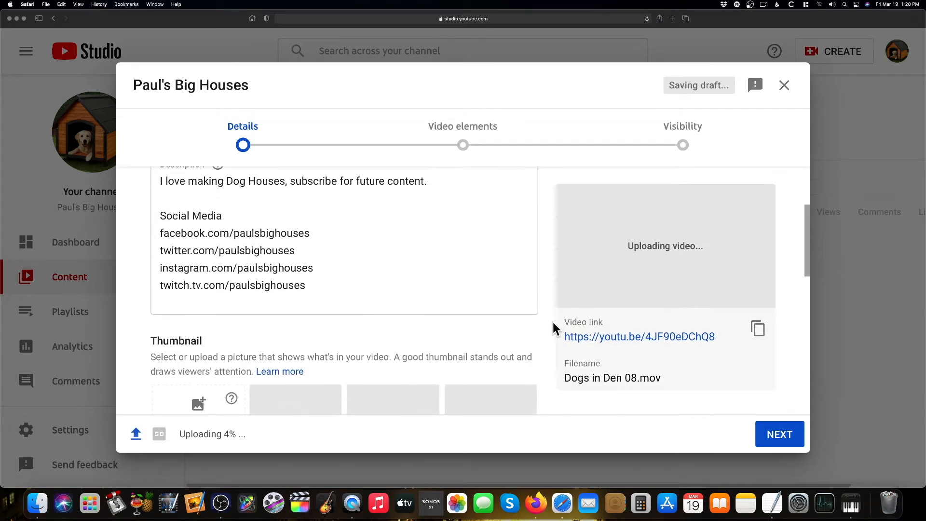
pyautogui.scroll(-3, 553, 328)
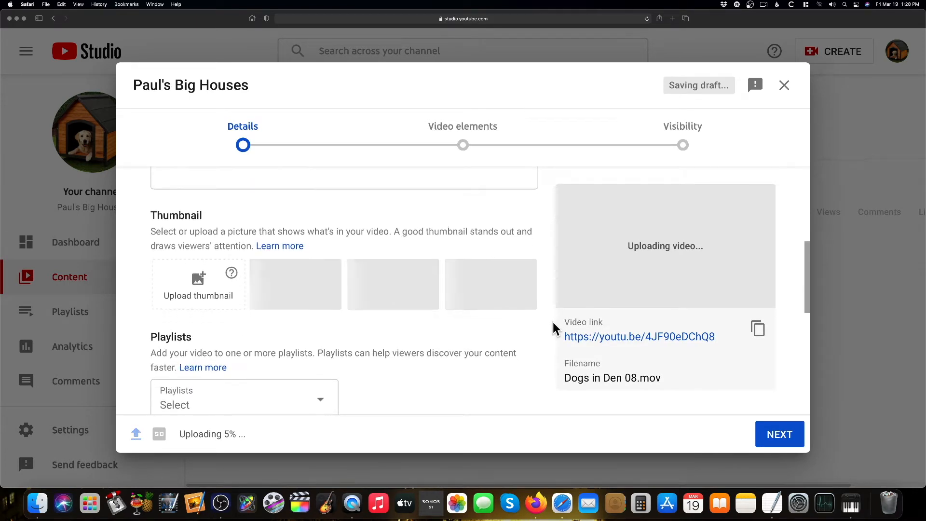
pyautogui.scroll(-3, 552, 328)
pyautogui.scroll(-2, 552, 323)
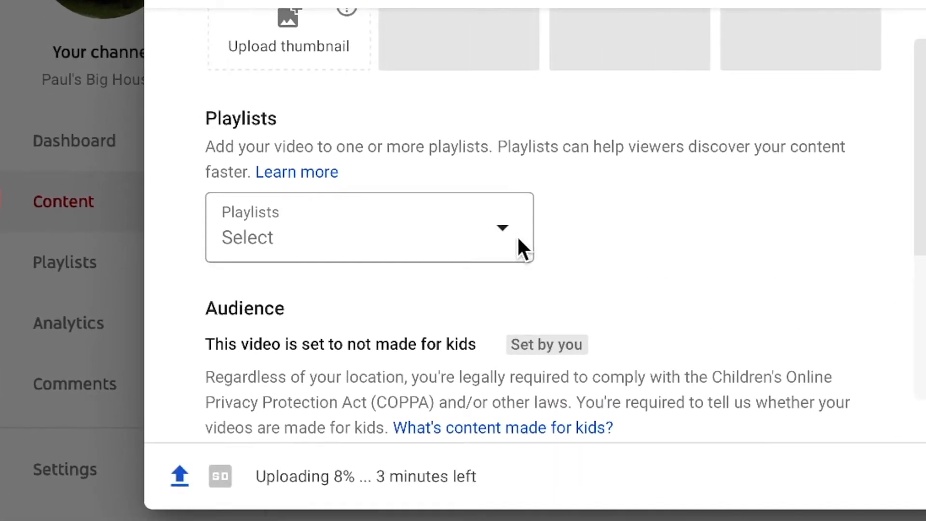
pyautogui.click(503, 231)
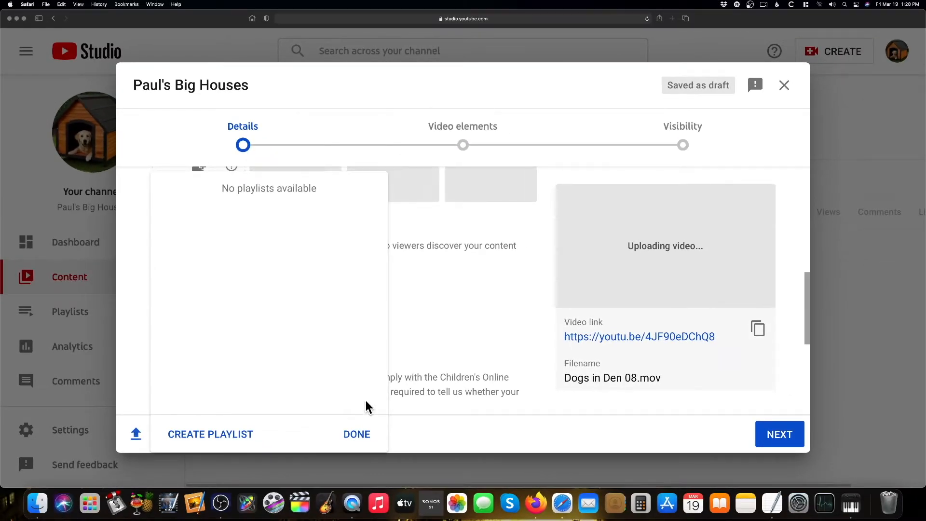
pyautogui.click(360, 435)
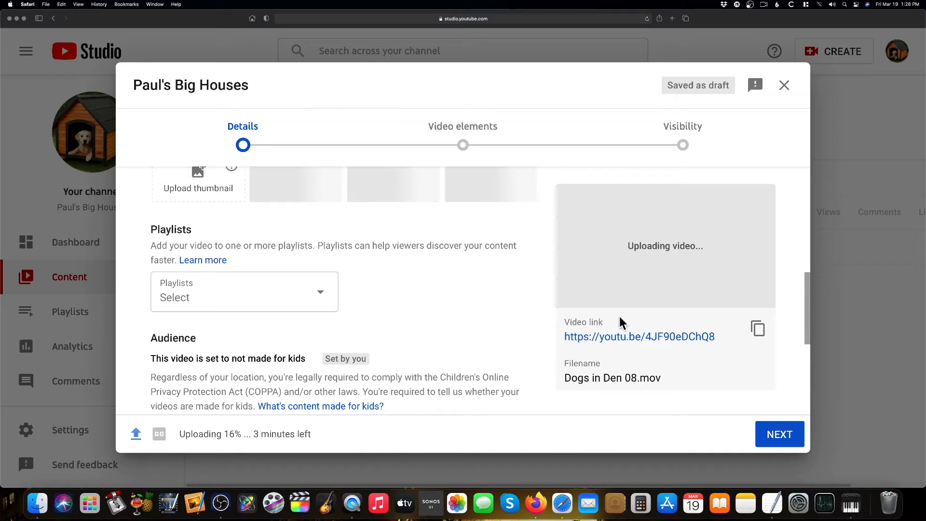
pyautogui.click(785, 86)
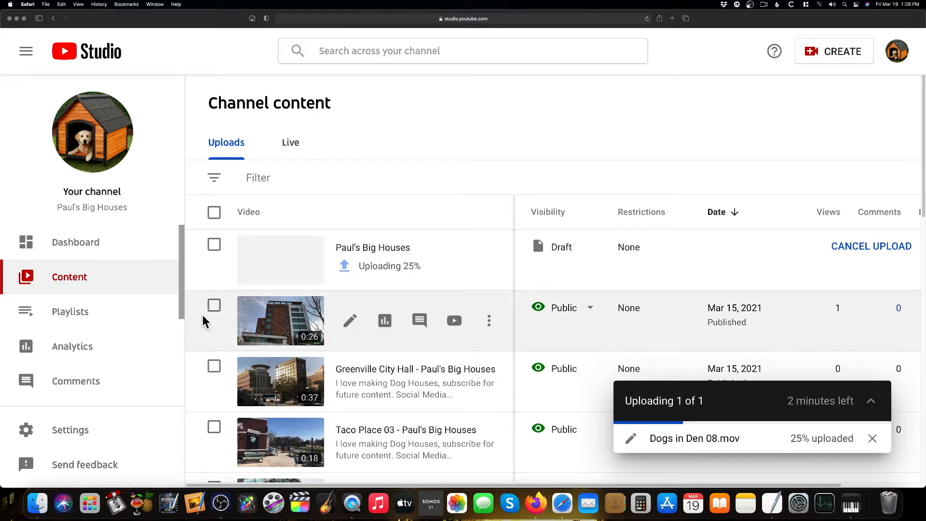
# Browse the channel's uploaded videos in the content list
pyautogui.scroll(-2, 233, 313)
pyautogui.scroll(-2, 232, 313)
pyautogui.scroll(2, 233, 312)
pyautogui.scroll(-1, 232, 308)
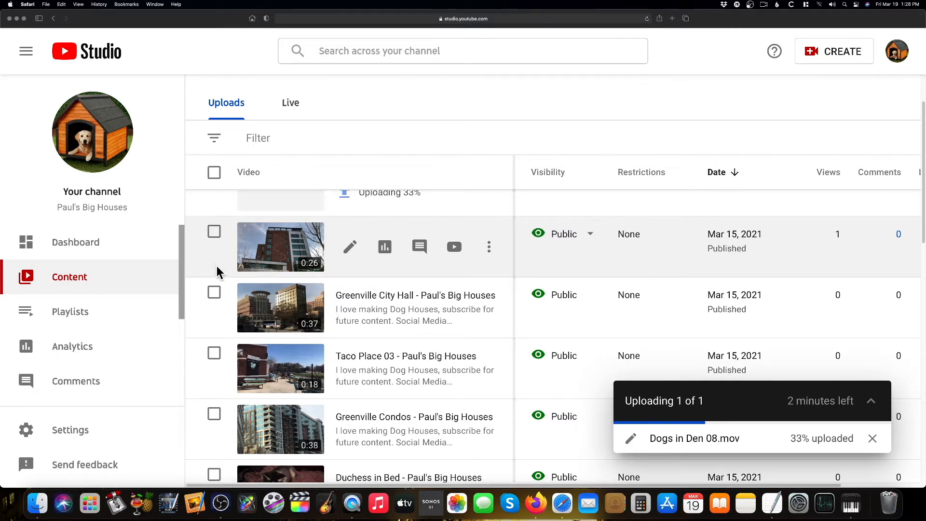
pyautogui.scroll(-10, 230, 352)
pyautogui.scroll(-3, 230, 349)
pyautogui.scroll(10, 230, 347)
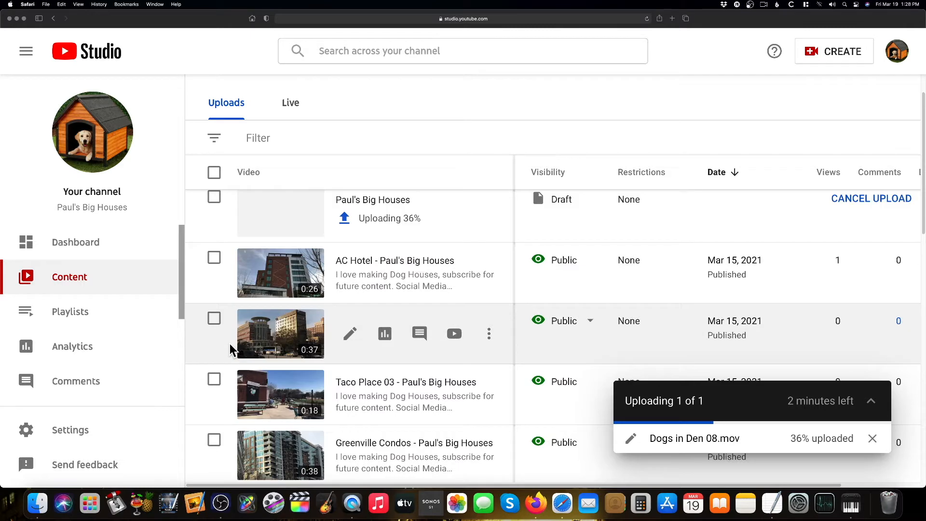
pyautogui.scroll(1, 230, 344)
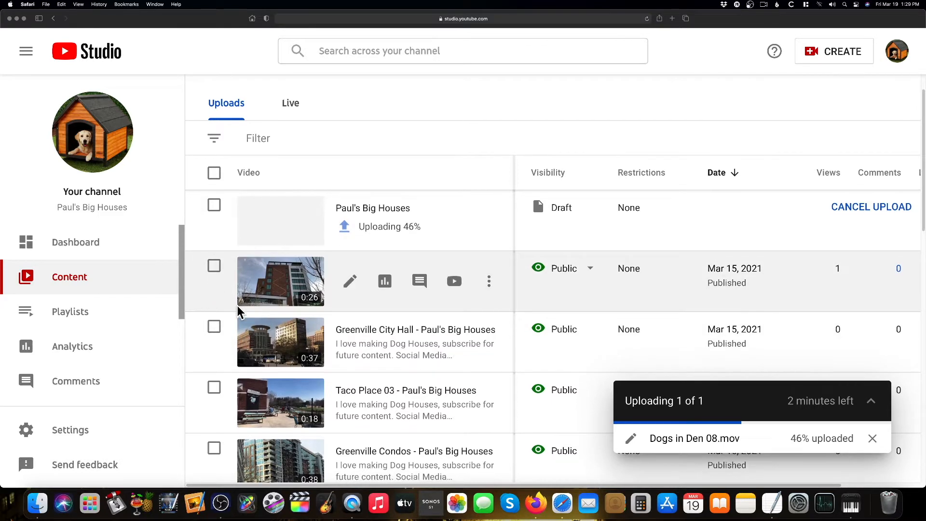
# Select the AC Hotel, City Hall, Taco Place 03, Condos, Falls Construction, Reedy River Bridge and Taco Place 02 videos
pyautogui.scroll(-1, 240, 311)
pyautogui.scroll(-1, 239, 308)
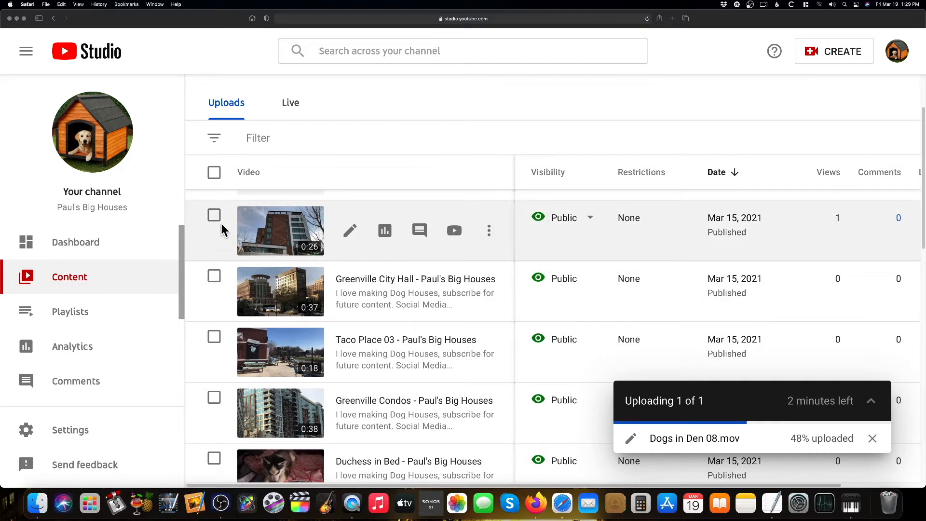
pyautogui.click(215, 215)
pyautogui.click(215, 321)
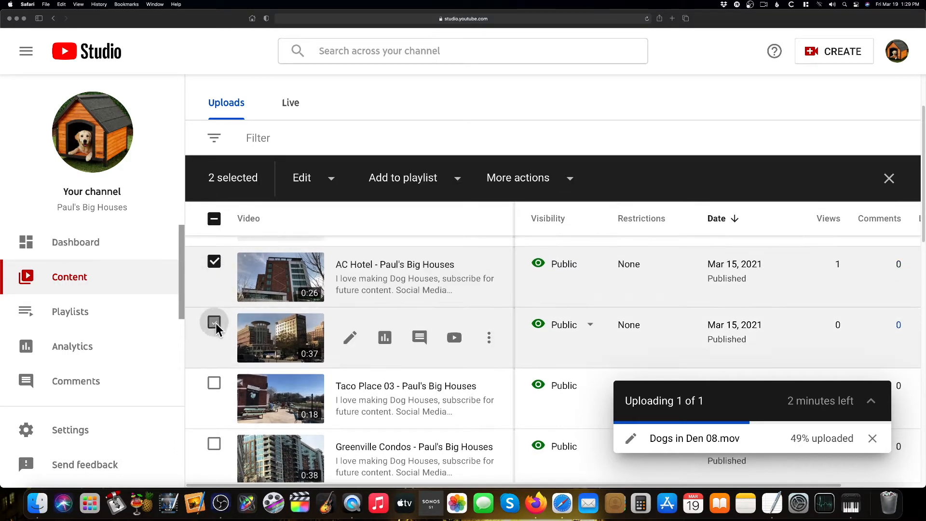
pyautogui.click(214, 383)
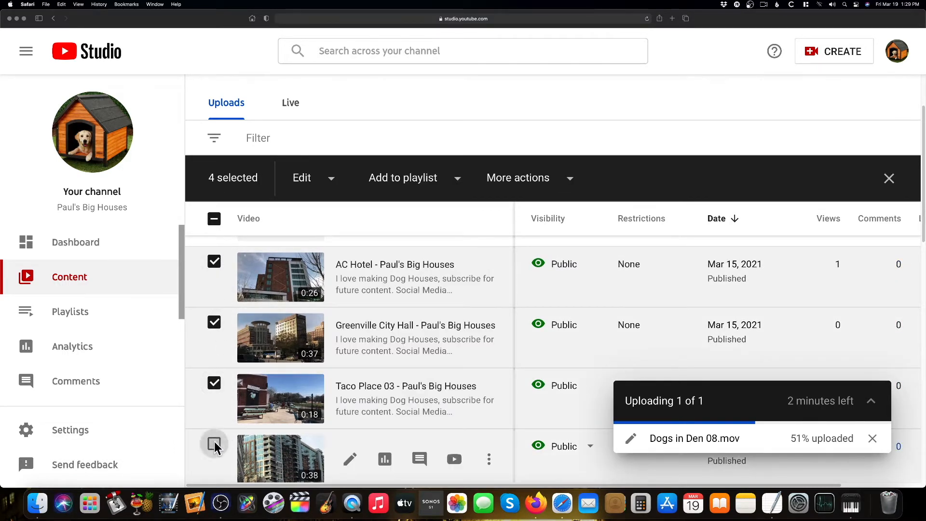
pyautogui.click(214, 443)
pyautogui.scroll(-15, 319, 410)
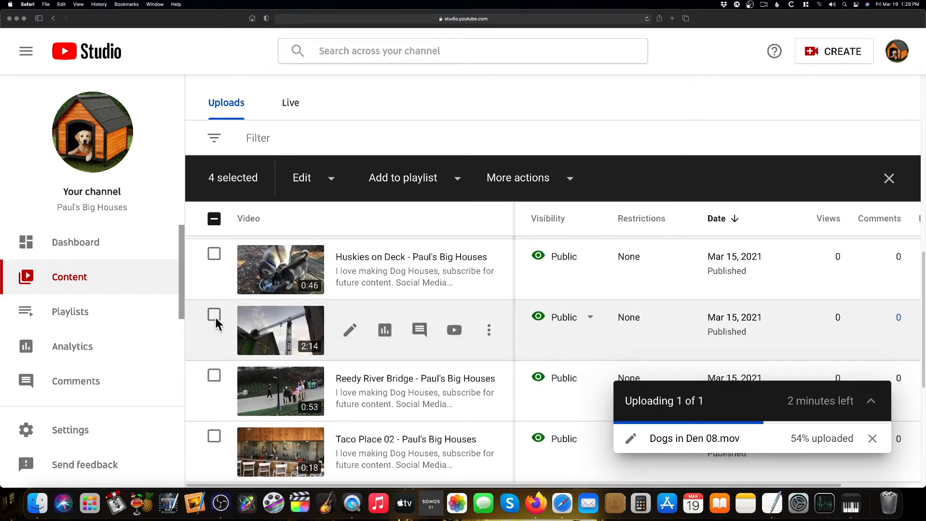
pyautogui.click(214, 315)
pyautogui.click(214, 376)
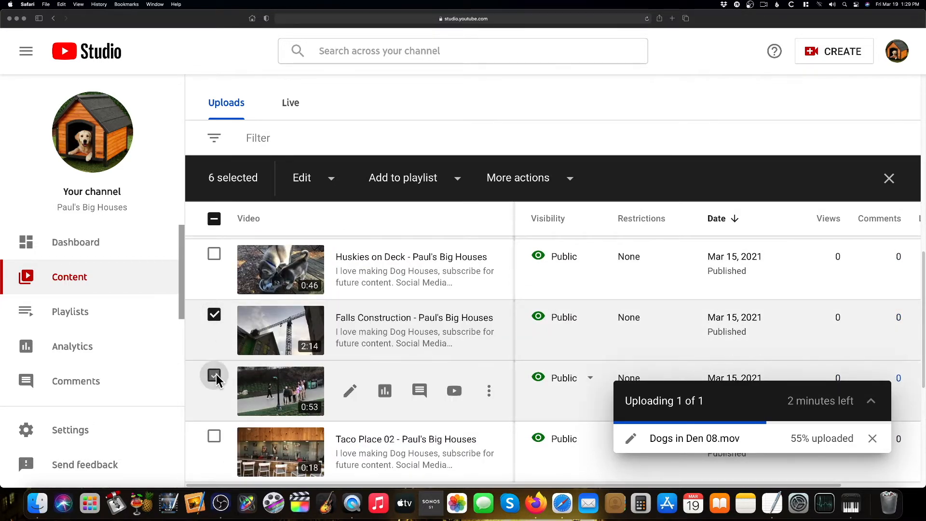
pyautogui.click(214, 437)
# Also select the next two videos down to Greenville Walkway
pyautogui.scroll(-4, 344, 437)
pyautogui.click(214, 321)
pyautogui.click(214, 382)
pyautogui.scroll(-3, 339, 390)
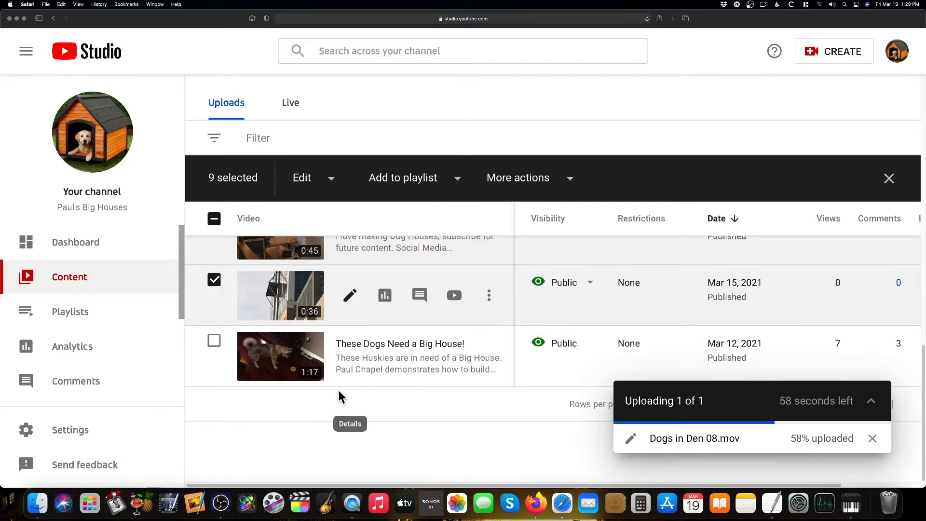
pyautogui.scroll(5, 406, 283)
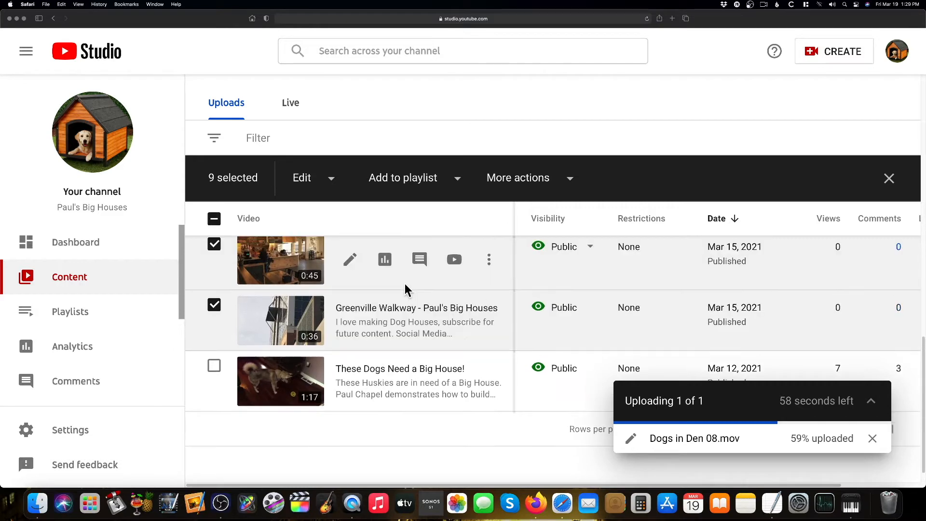
pyautogui.scroll(10, 404, 287)
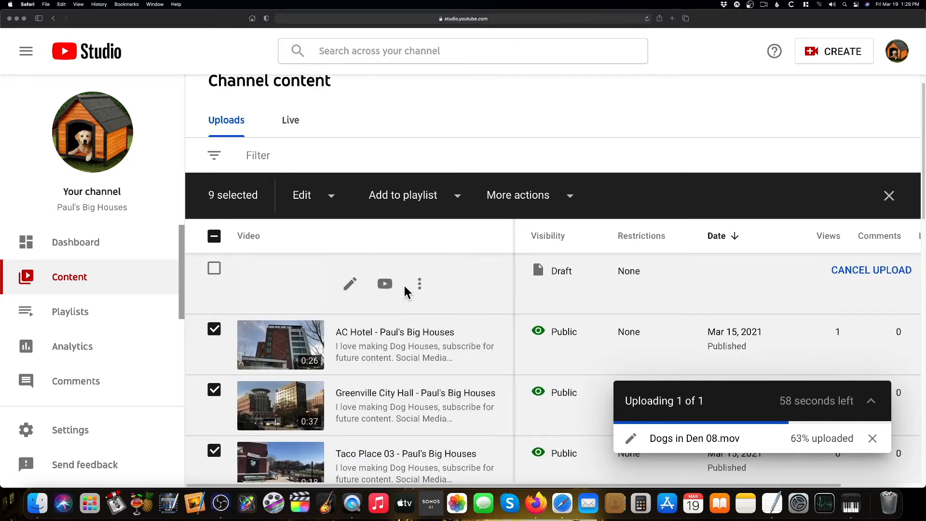
# Create a public playlist named Big Houses and add the selected videos to it
pyautogui.click(457, 198)
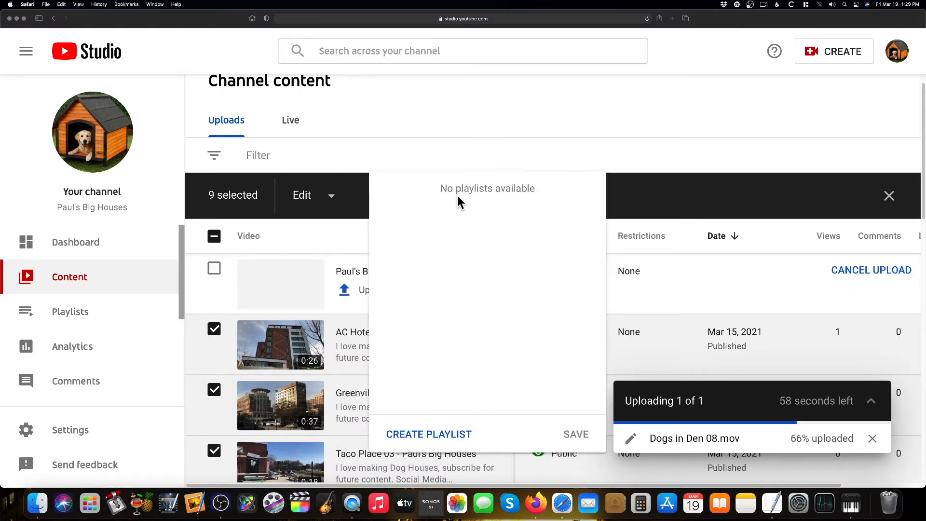
pyautogui.click(434, 434)
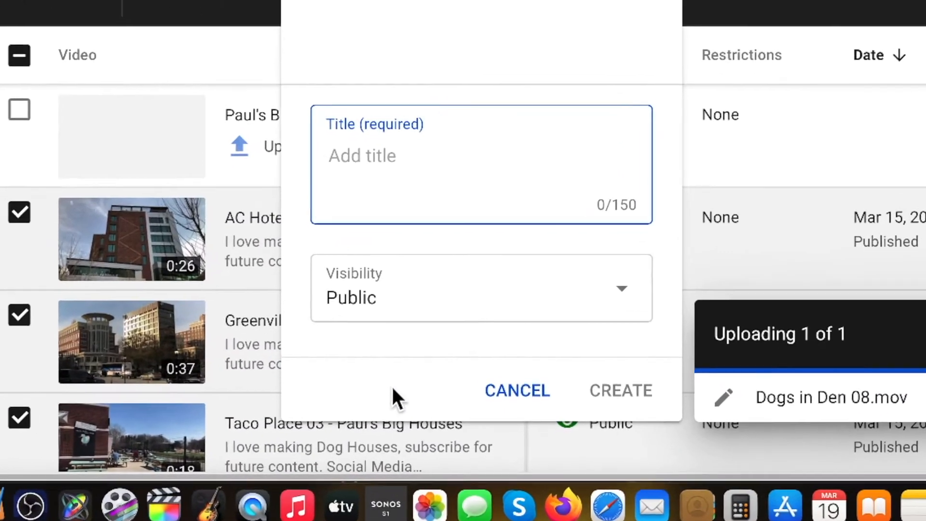
pyautogui.write('B')
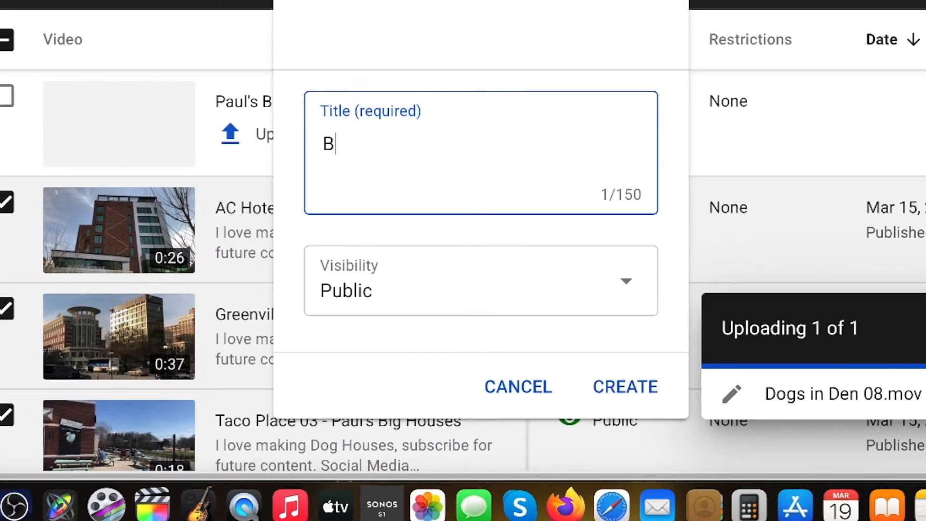
pyautogui.write('ig Houses')
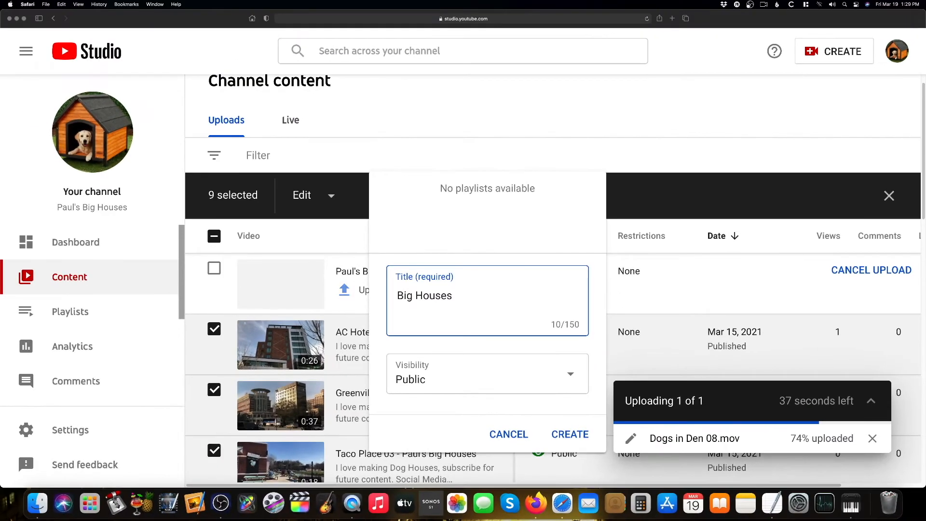
pyautogui.click(572, 434)
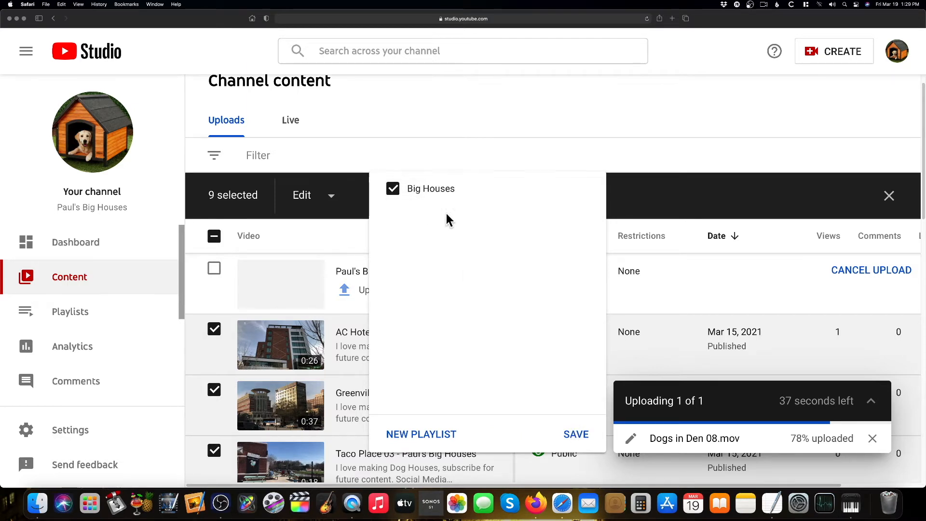
pyautogui.click(574, 437)
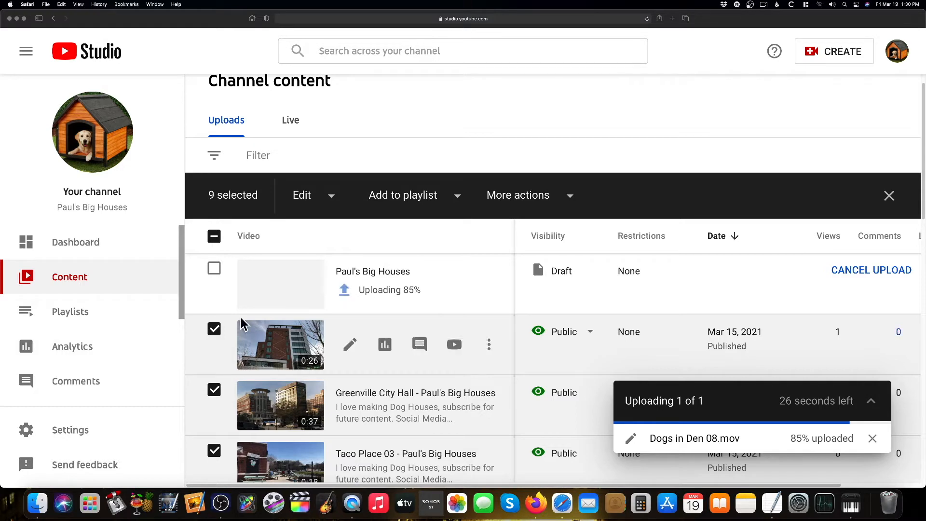
# Open the Big Houses playlist from the channel playlists page for editing
pyautogui.scroll(-2, 413, 322)
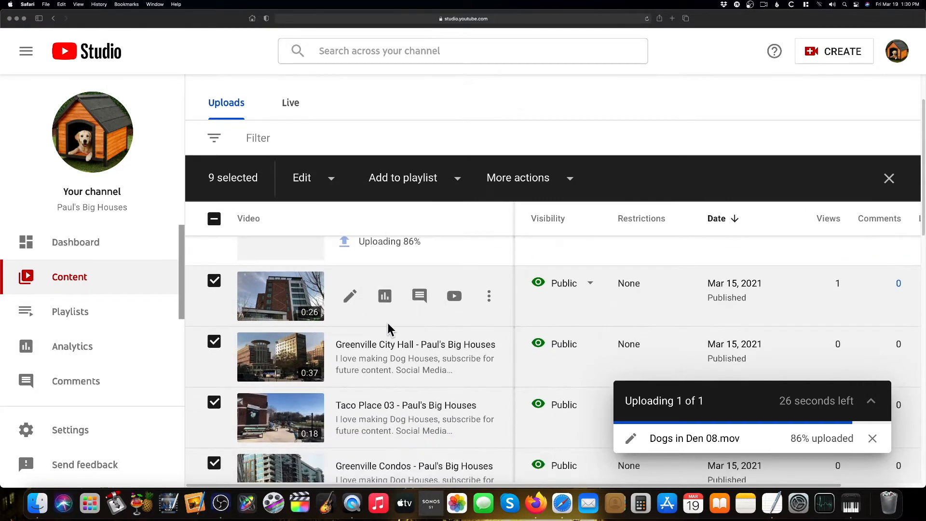
pyautogui.click(80, 314)
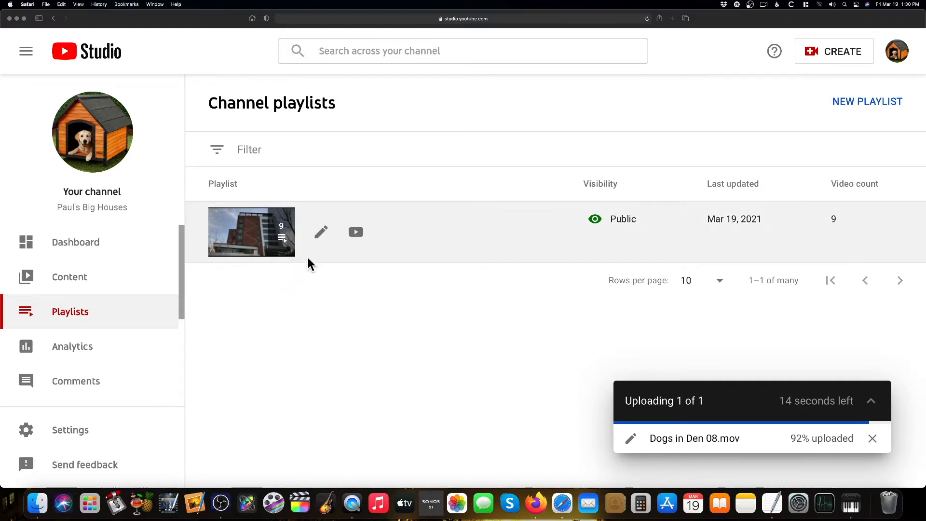
pyautogui.click(322, 236)
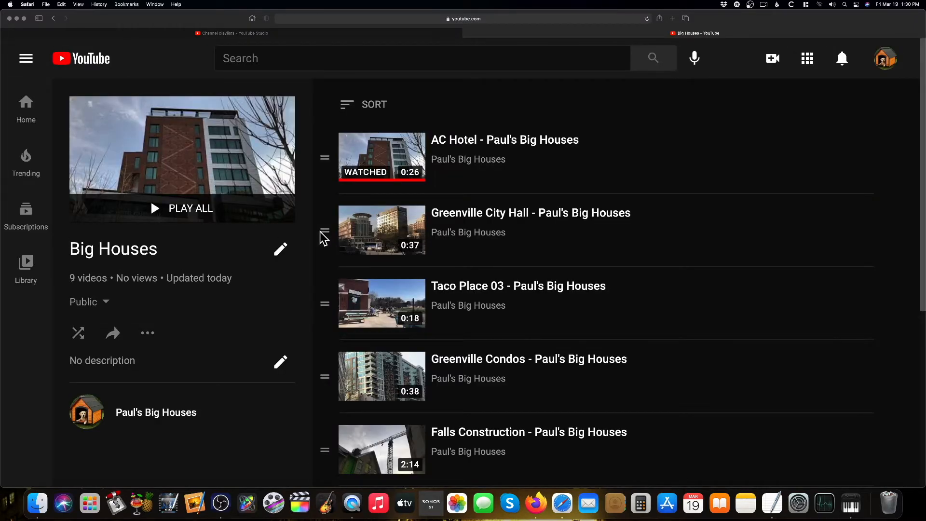
# Set the playlist description to "Paul's Big Houses in Greenville South Carolina" and save it
pyautogui.click(280, 362)
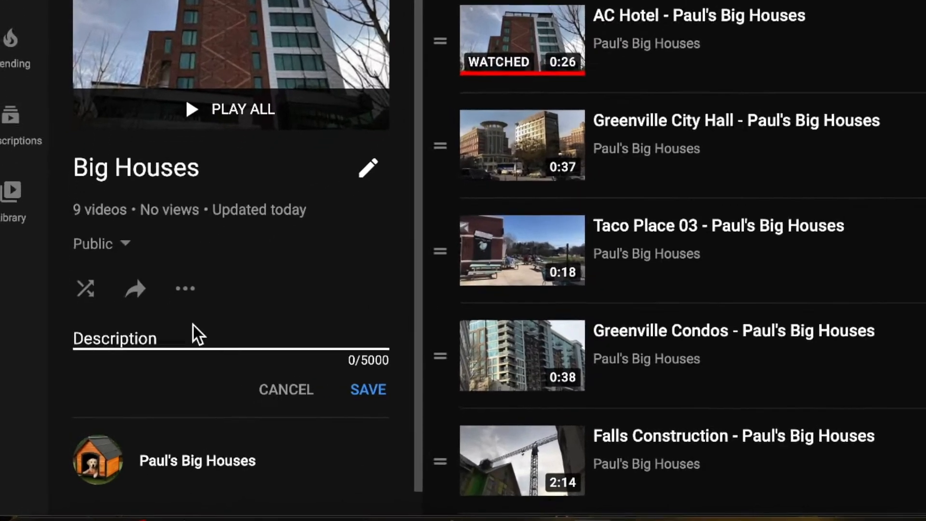
pyautogui.write("Paul's Bi")
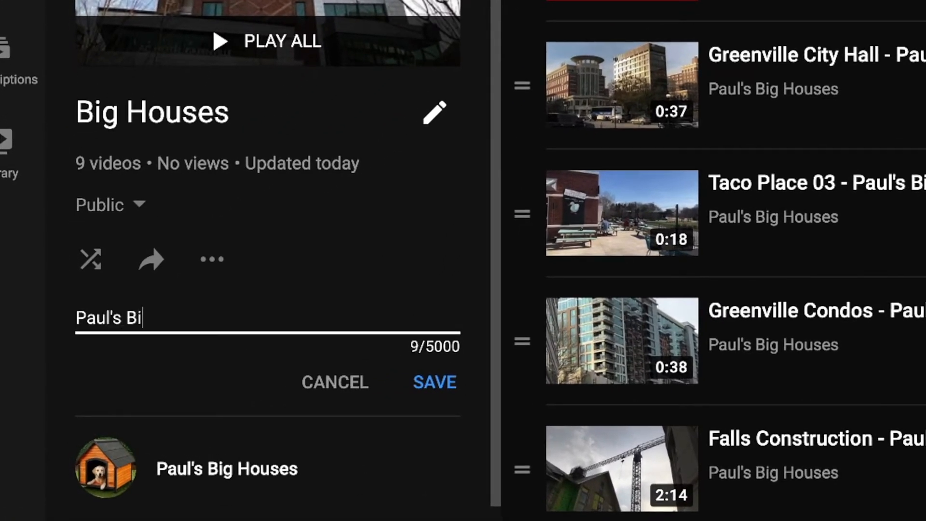
pyautogui.write('g Houses in ')
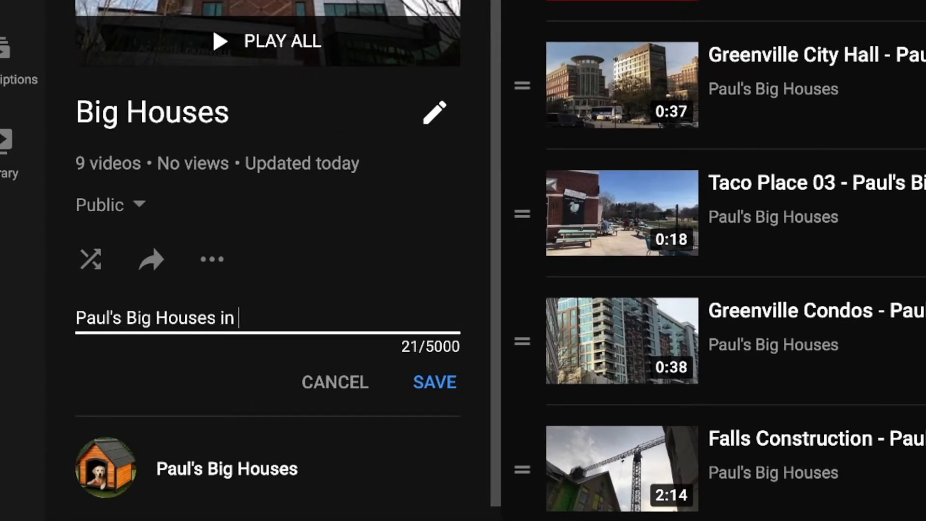
pyautogui.write('Greenville South Carolina')
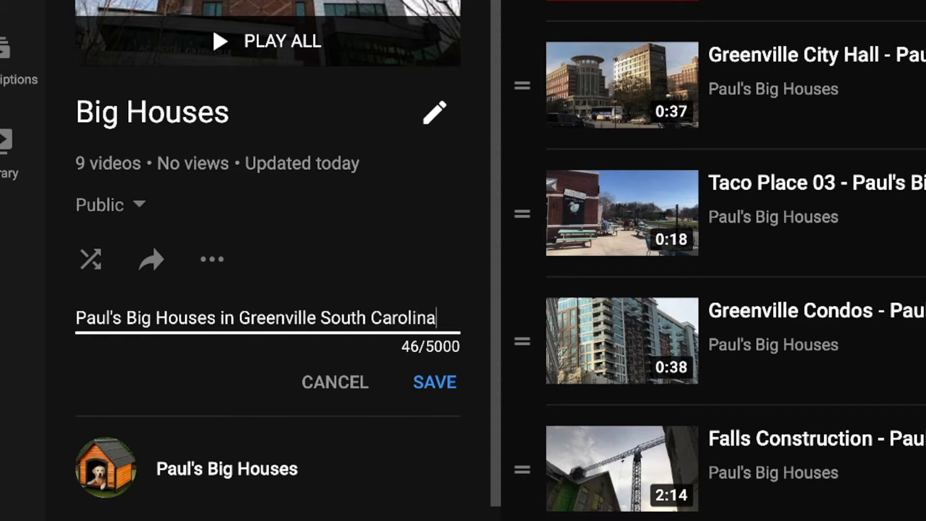
pyautogui.click(424, 383)
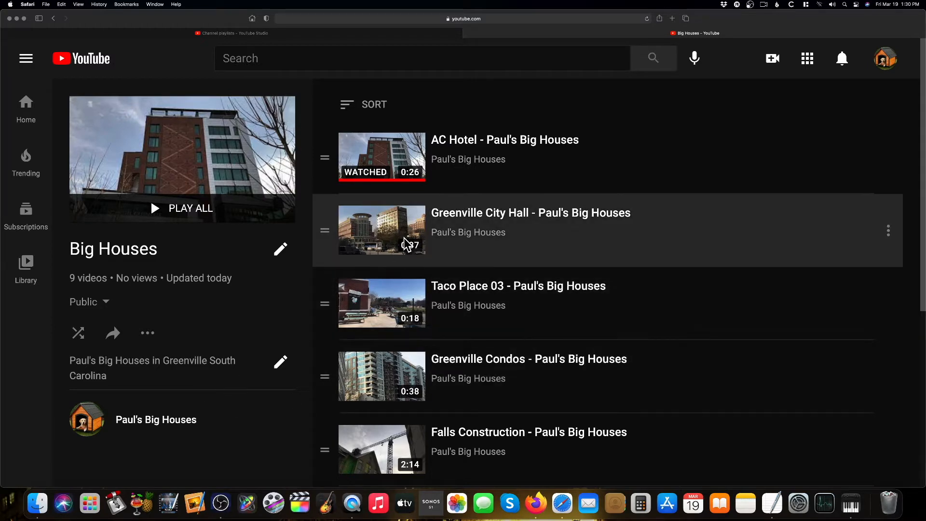
# Sort the Big Houses playlist by Most popular, then by Date published (newest)
pyautogui.click(378, 107)
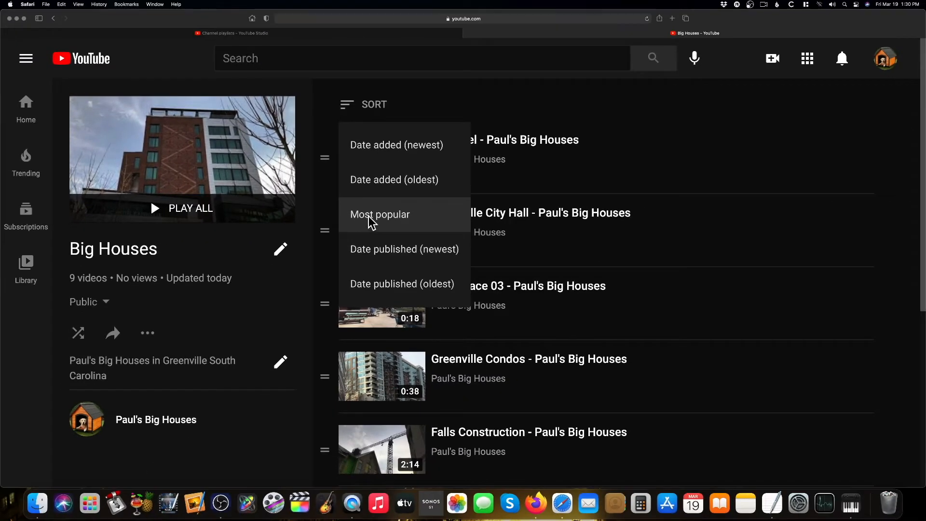
pyautogui.click(368, 215)
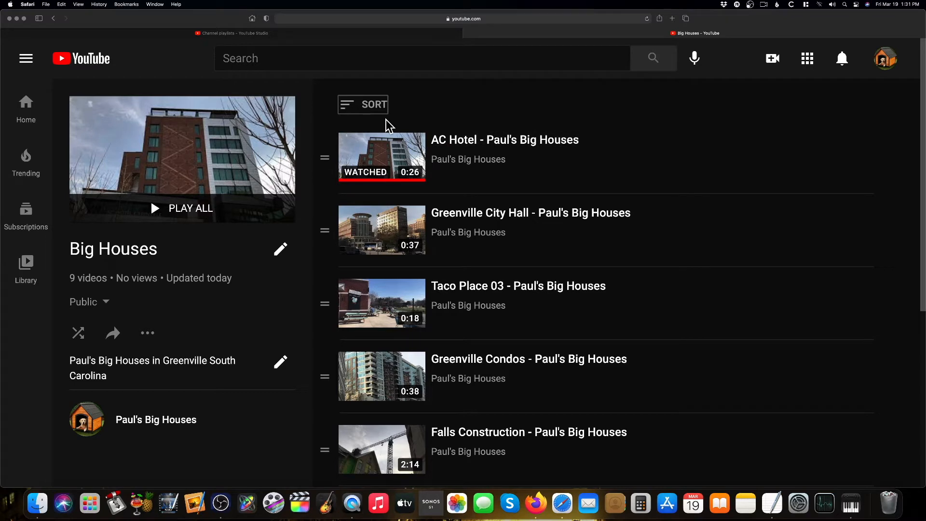
pyautogui.click(372, 104)
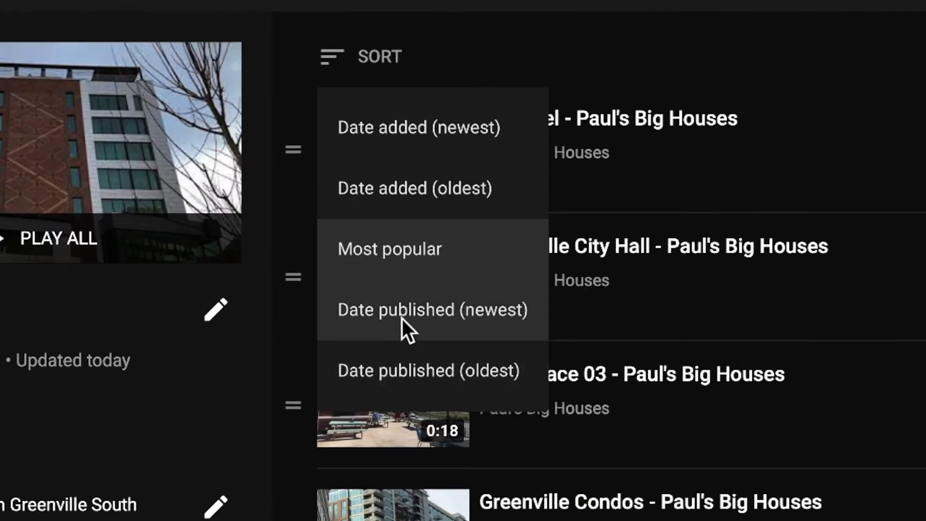
pyautogui.click(404, 311)
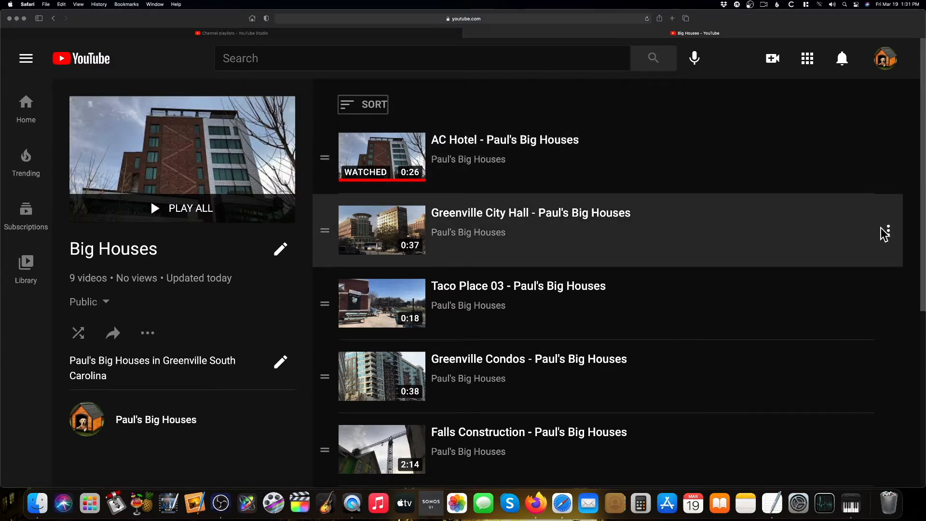
# Move Reedy River Bridge to the bottom of the playlist and drag Falls Construction below Taco Place 02
pyautogui.click(888, 231)
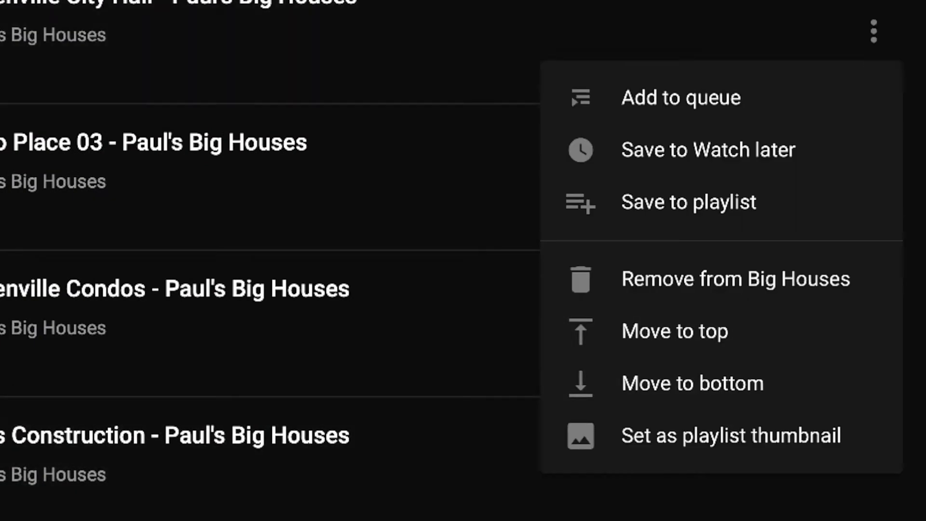
pyautogui.click(911, 7)
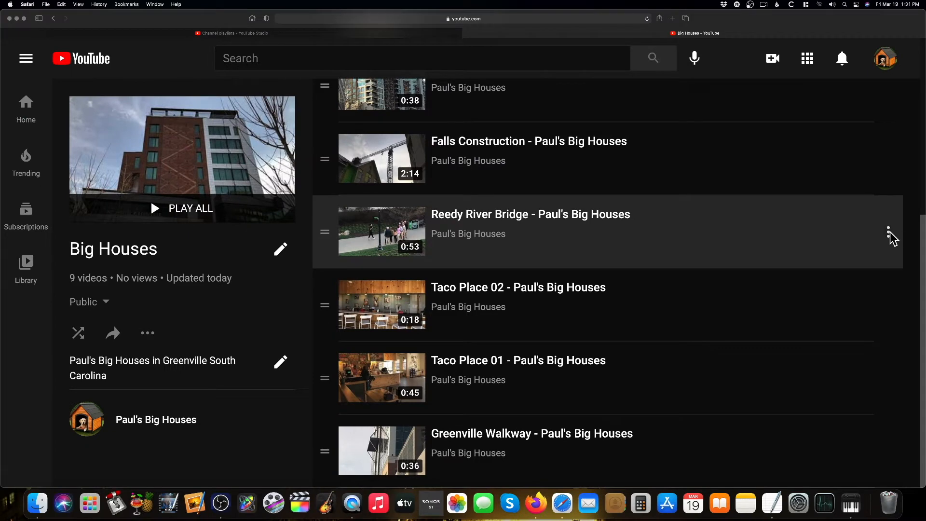
pyautogui.click(888, 233)
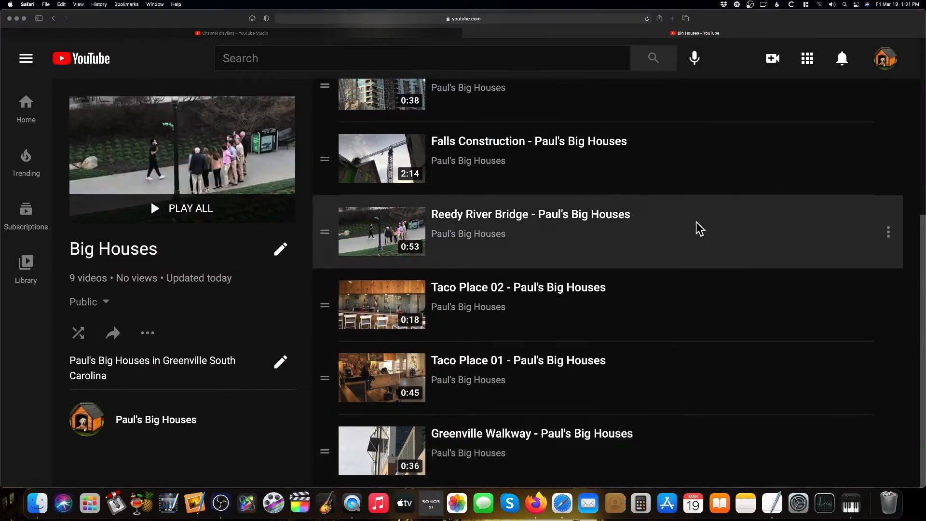
pyautogui.click(889, 232)
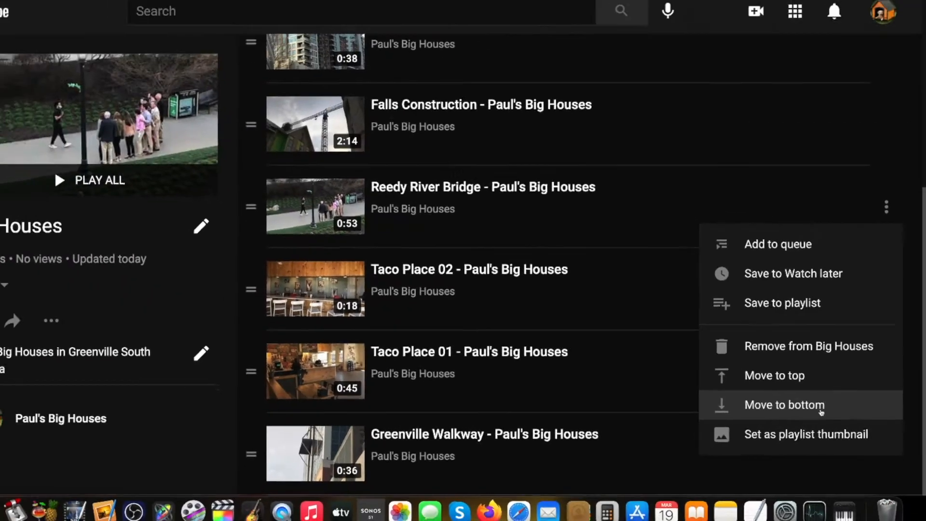
pyautogui.click(778, 400)
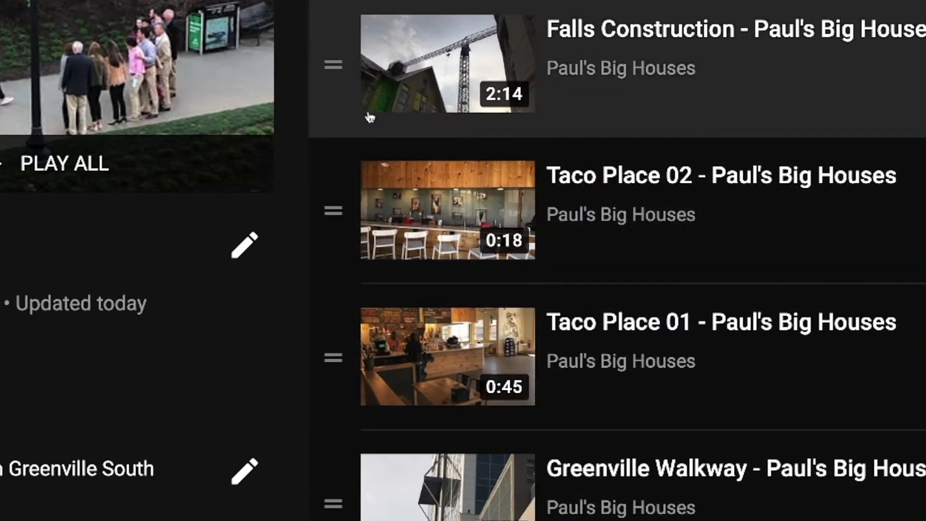
pyautogui.moveTo(336, 67); pyautogui.dragTo(324, 159)
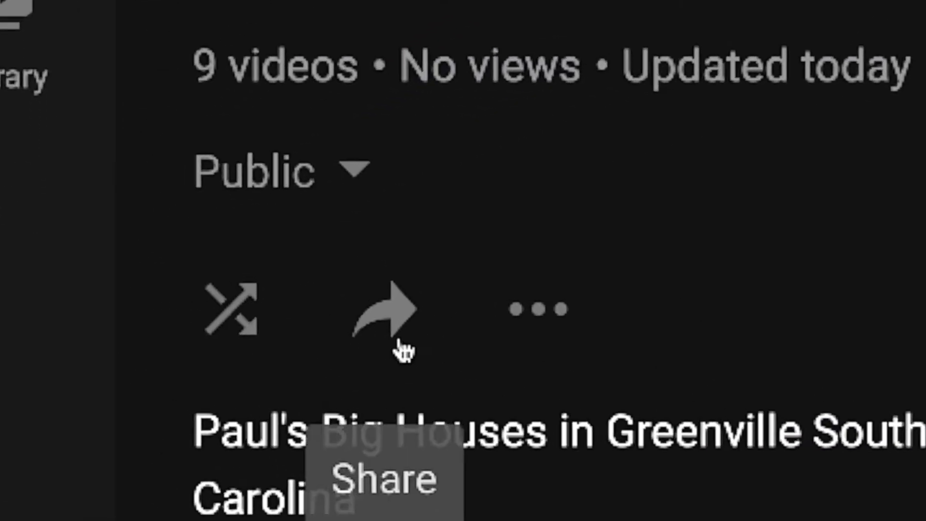
# Copy the Big Houses playlist's share link
pyautogui.click(437, 320)
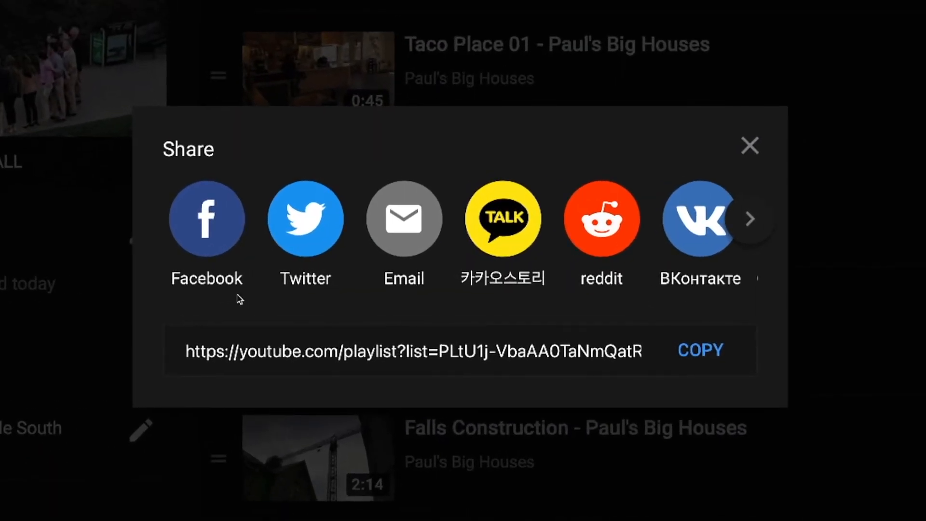
pyautogui.click(708, 351)
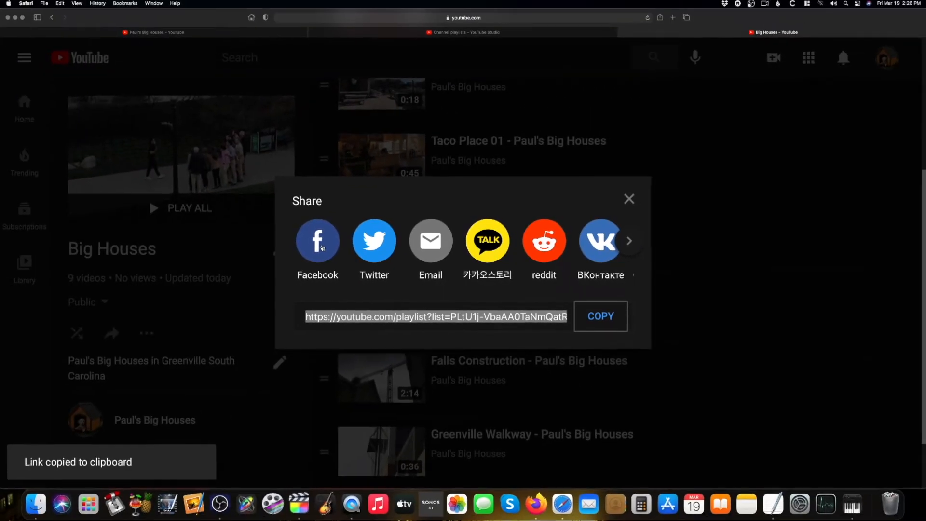
# Open the Facebook share page for the playlist, then return and close the share dialog
pyautogui.click(322, 247)
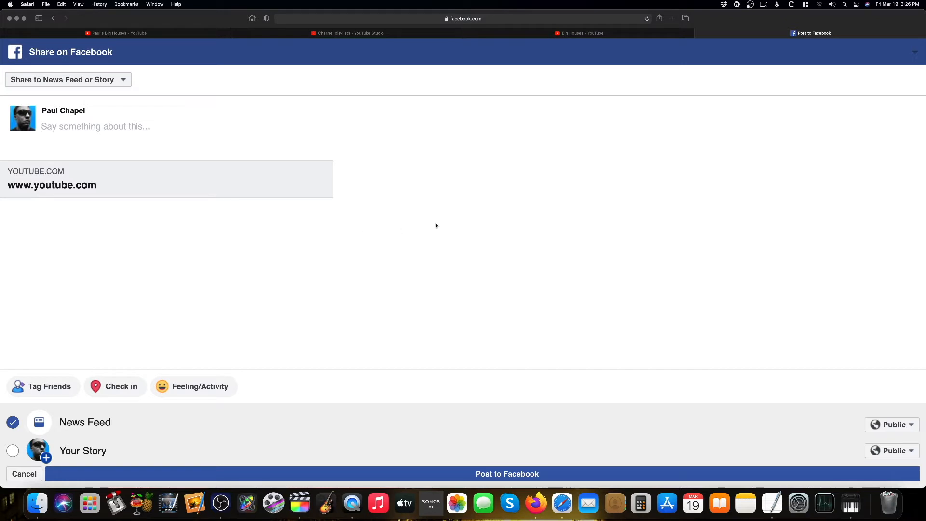
pyautogui.click(699, 33)
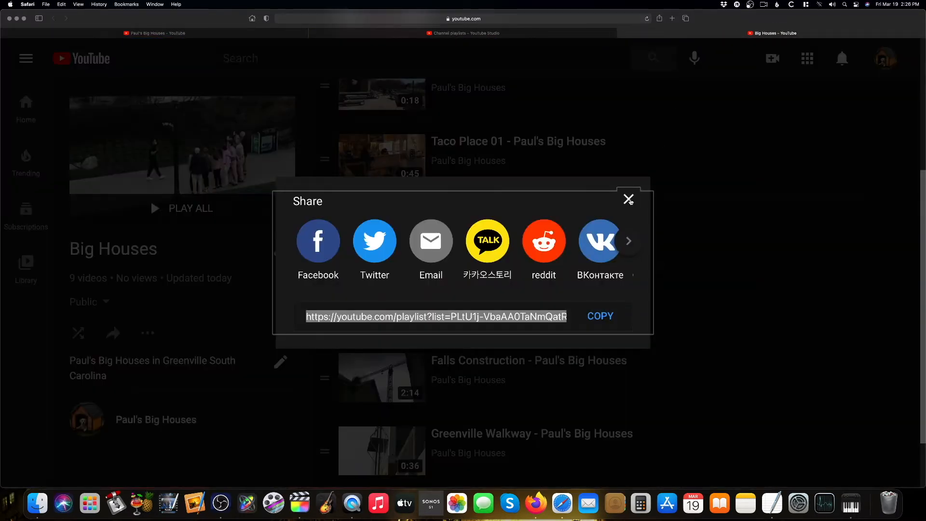
pyautogui.click(628, 200)
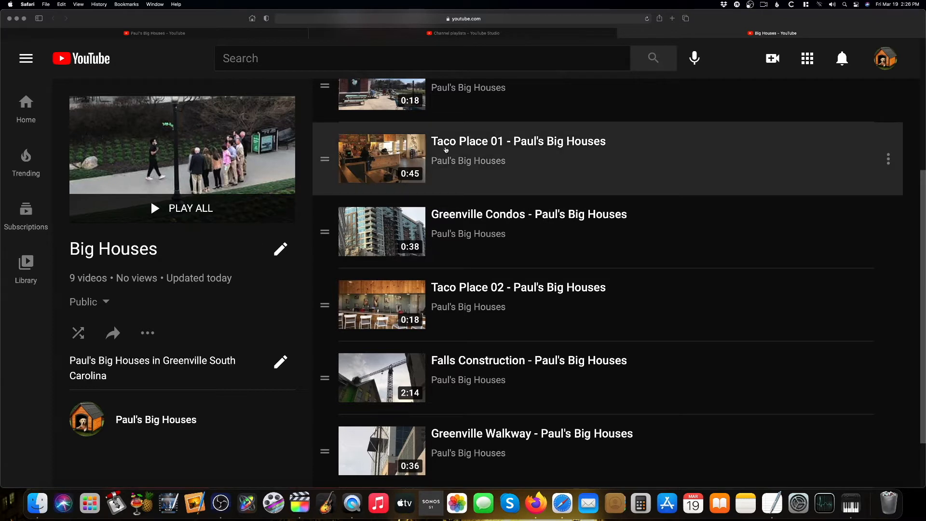
# Open the channel's Content page in YouTube Studio
pyautogui.click(885, 61)
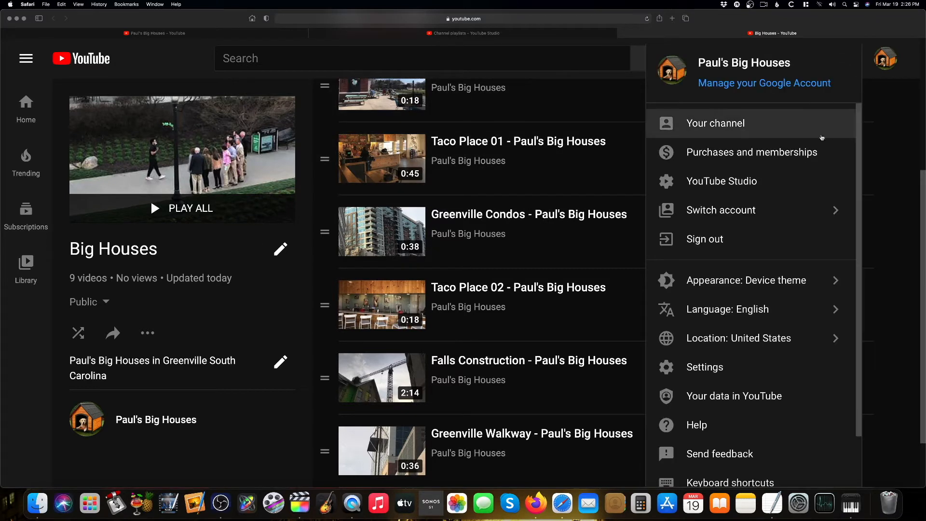
pyautogui.click(791, 179)
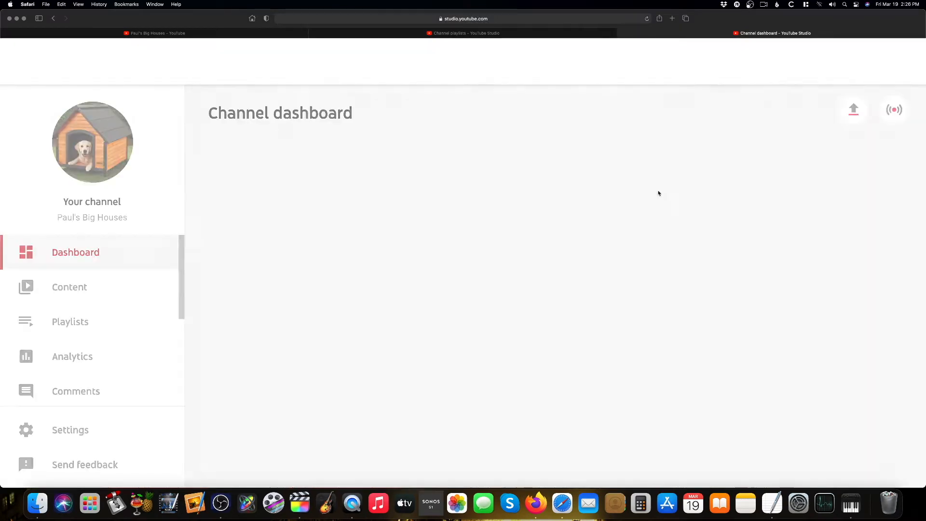
pyautogui.click(85, 287)
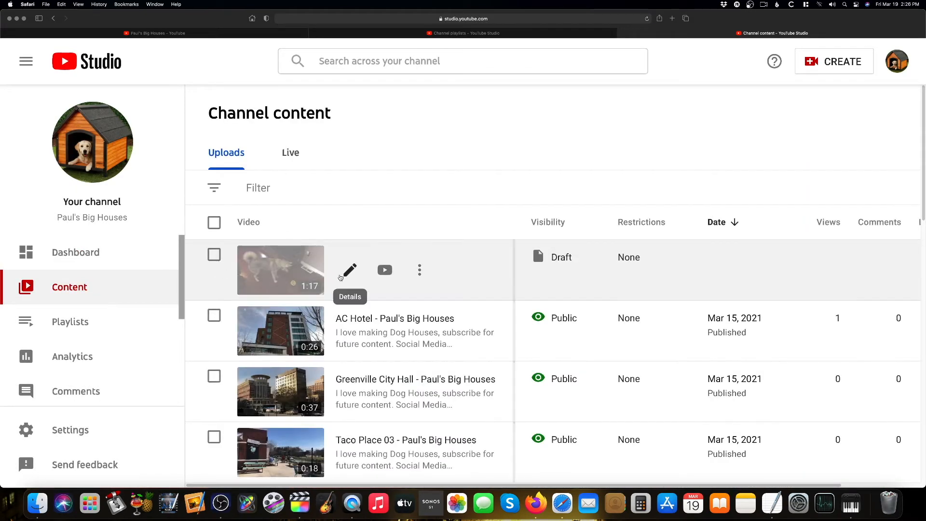
# Select the dog videos Duchess in Bed, Huskies in Den 03 and 04, Huskies on Deck and These Dogs Need a Big House!
pyautogui.scroll(-3, 333, 301)
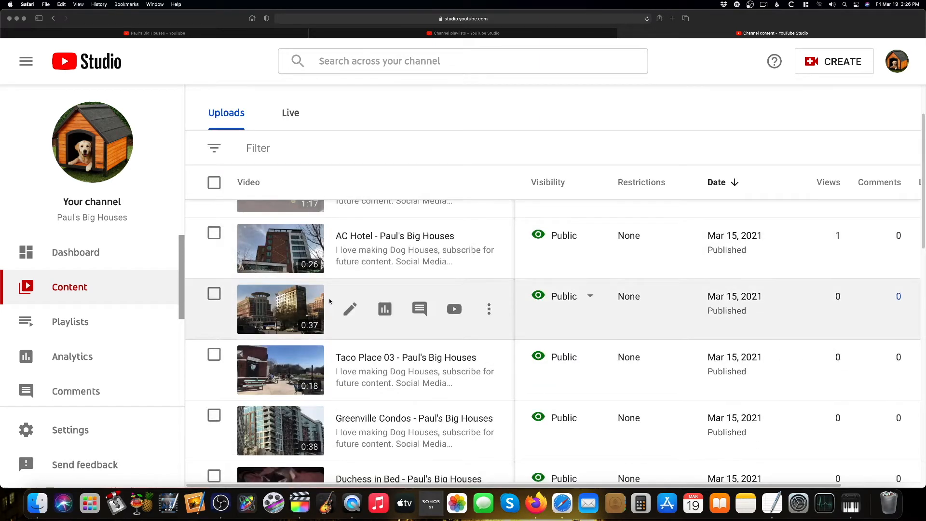
pyautogui.scroll(-6, 453, 293)
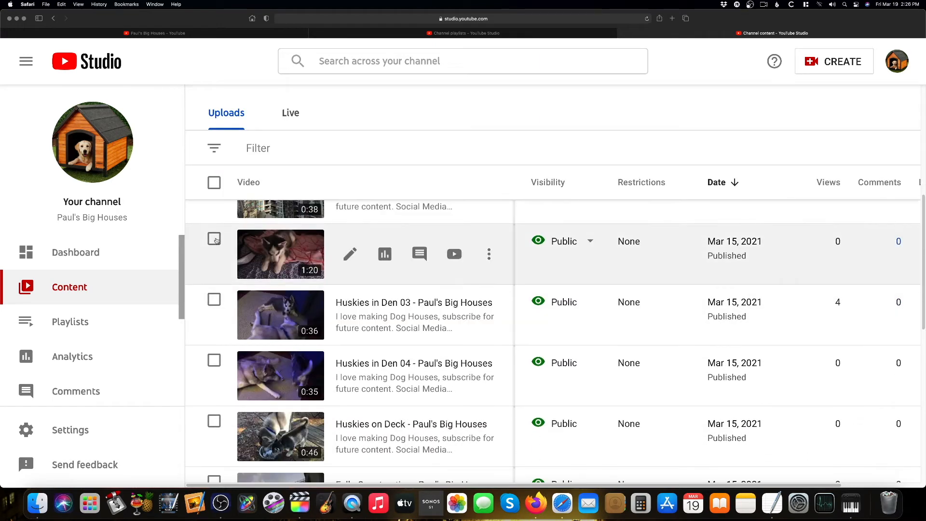
pyautogui.click(215, 240)
pyautogui.click(214, 346)
pyautogui.scroll(-1, 242, 368)
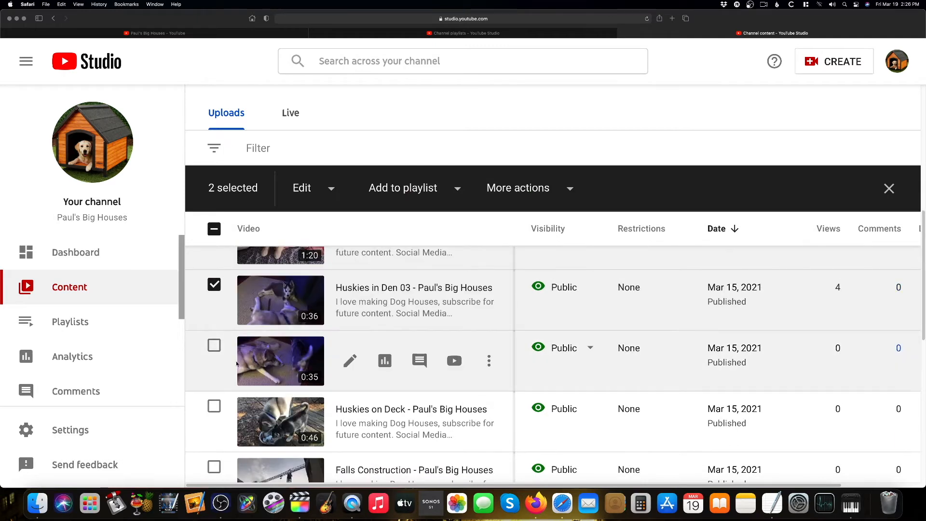
pyautogui.click(214, 346)
pyautogui.click(214, 407)
pyautogui.scroll(-8, 234, 410)
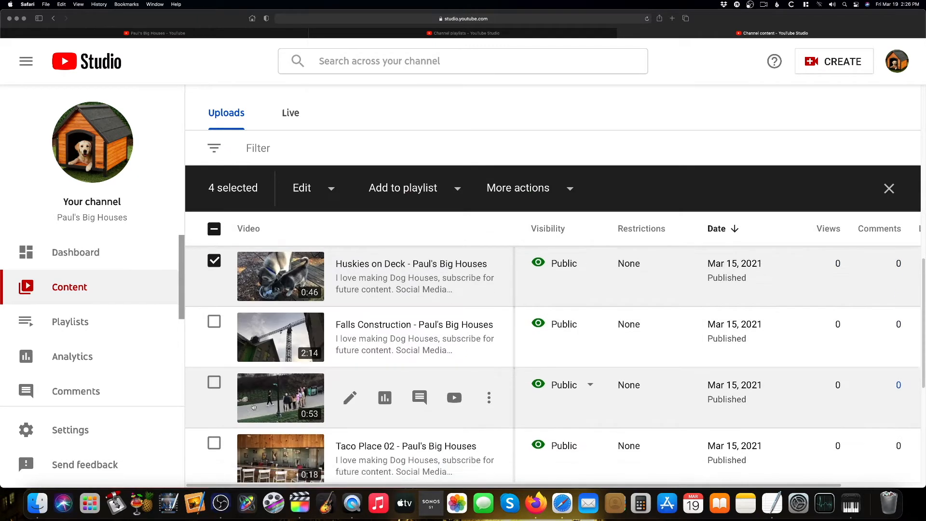
pyautogui.click(214, 341)
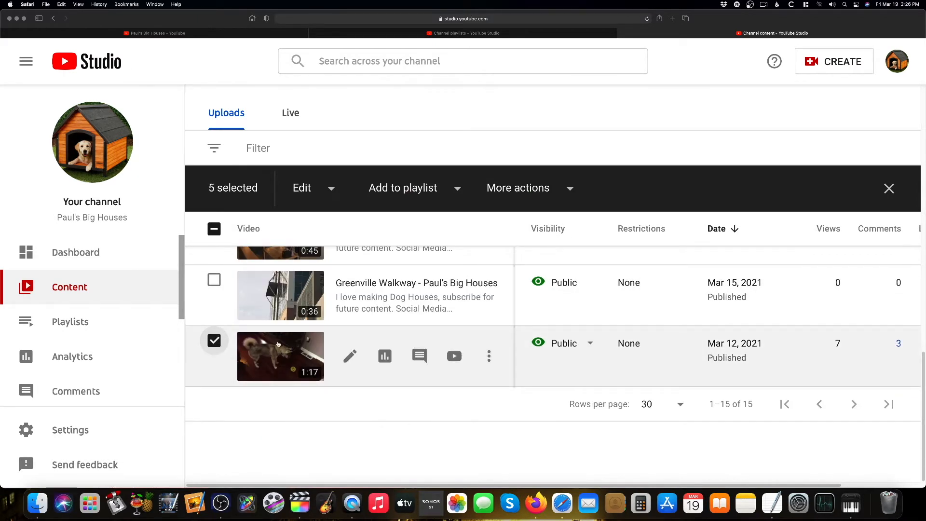
# Also select the draft Paul's Big Houses video at the top of the uploads list
pyautogui.scroll(10, 453, 416)
pyautogui.scroll(5, 407, 261)
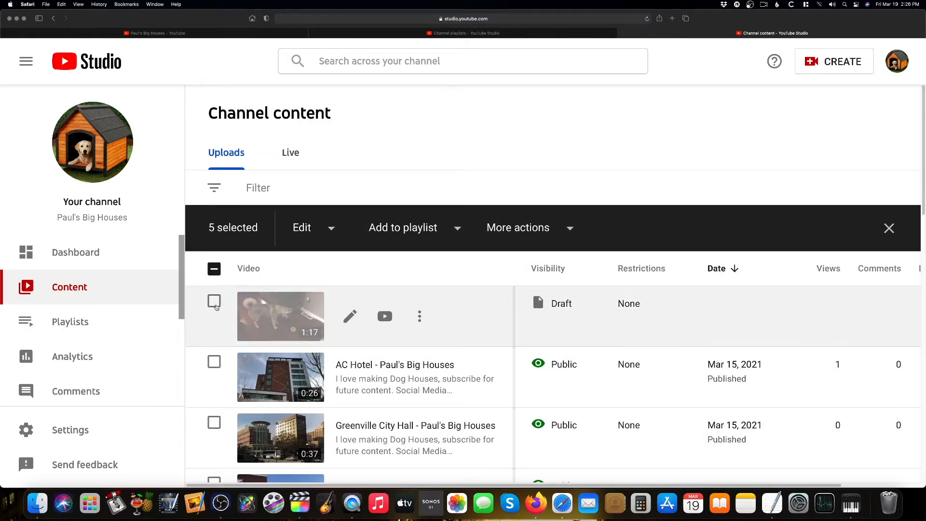
pyautogui.click(215, 301)
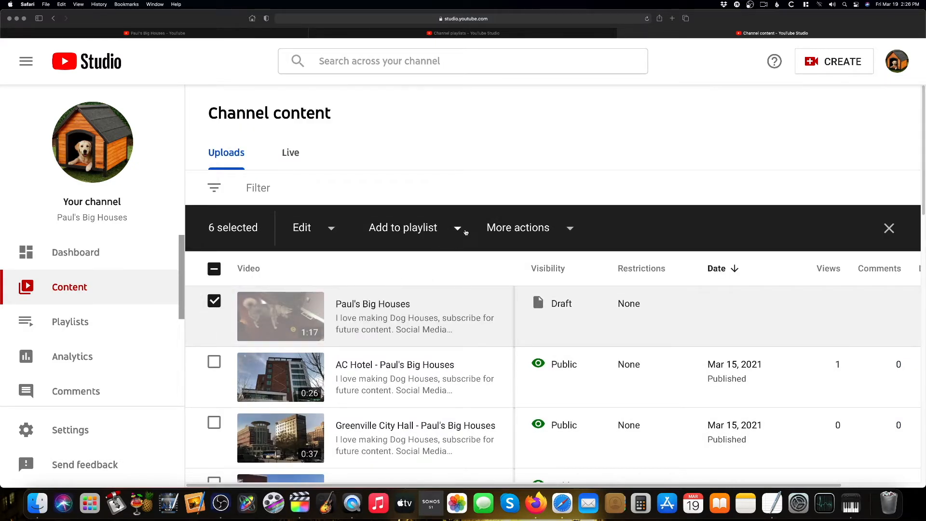
# Create a public playlist named Dogs and add the selected videos to it
pyautogui.click(458, 228)
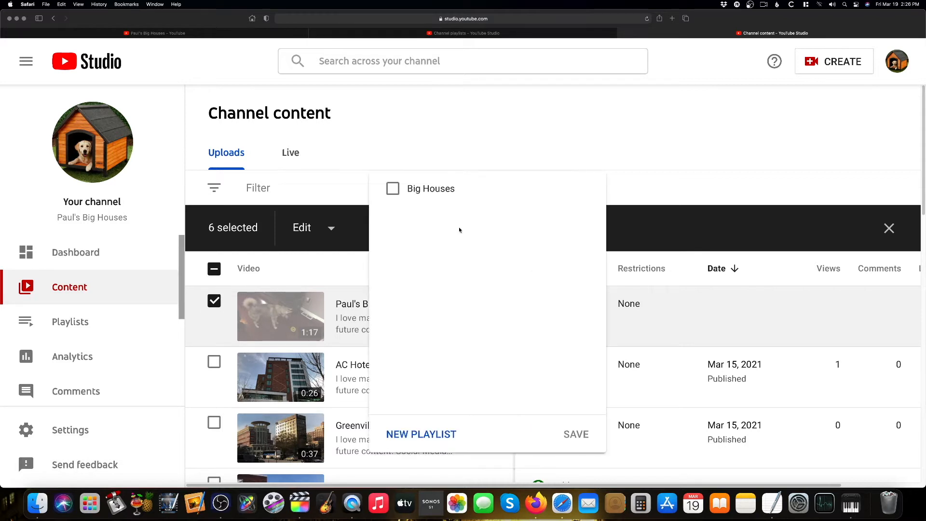
pyautogui.click(417, 435)
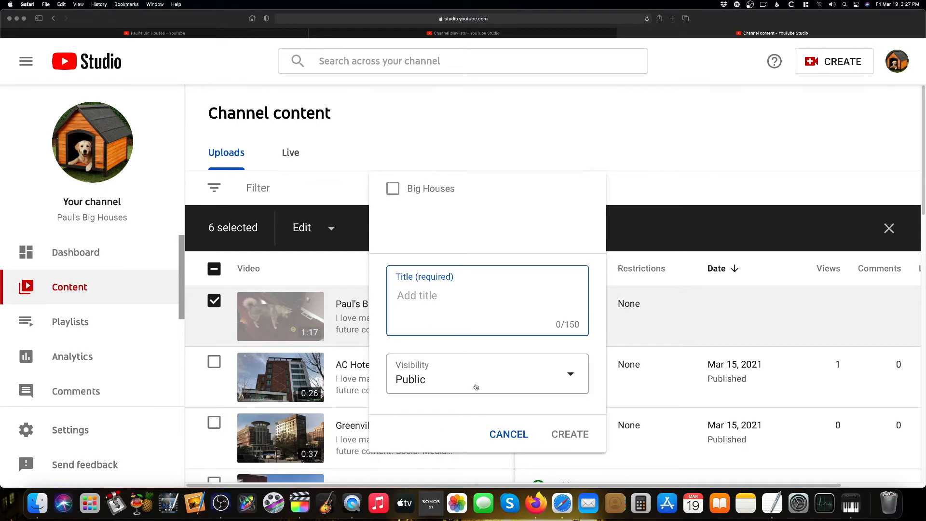
pyautogui.write('Dogs')
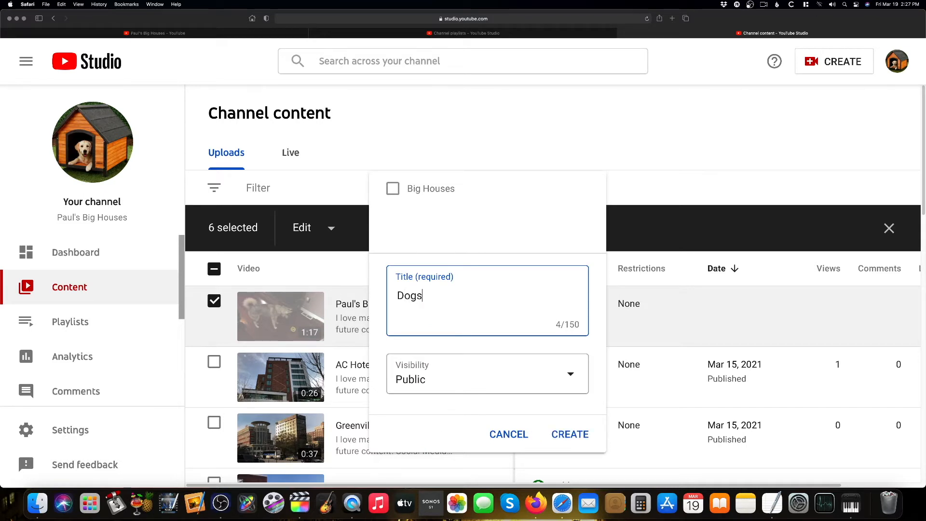
pyautogui.click(570, 434)
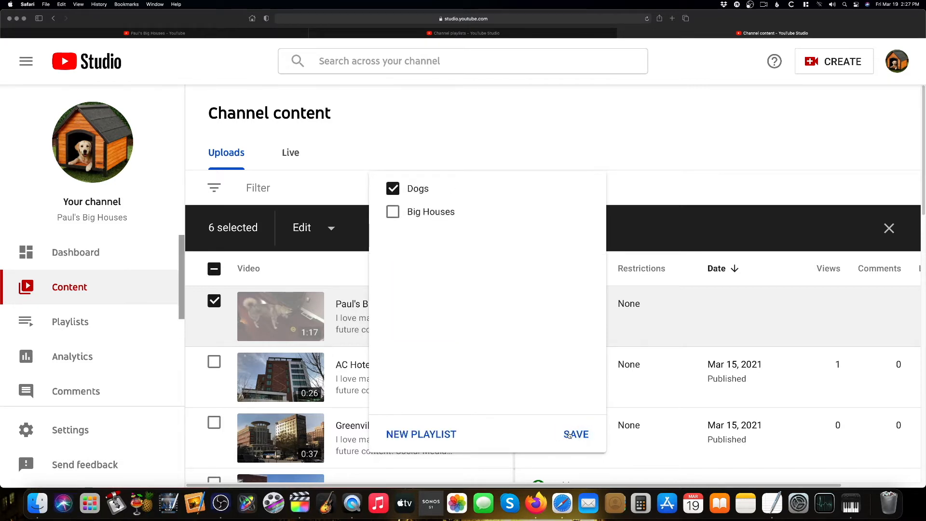
pyautogui.click(569, 434)
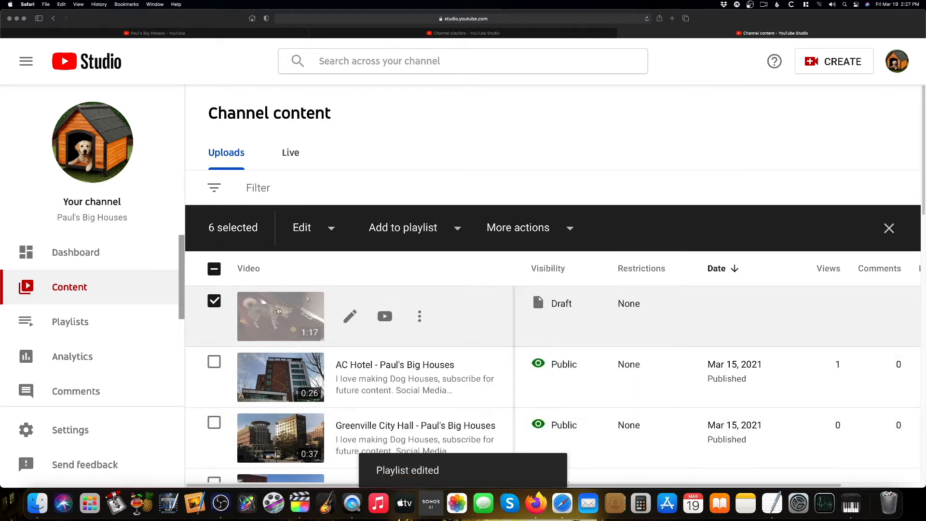
# Open the Dogs playlist on YouTube from the channel playlists page
pyautogui.click(81, 323)
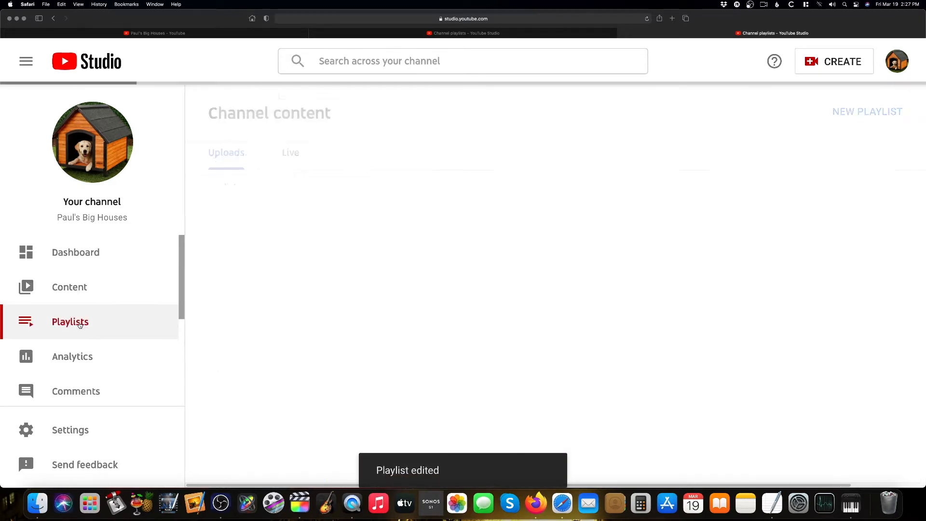
pyautogui.moveTo(354, 226)
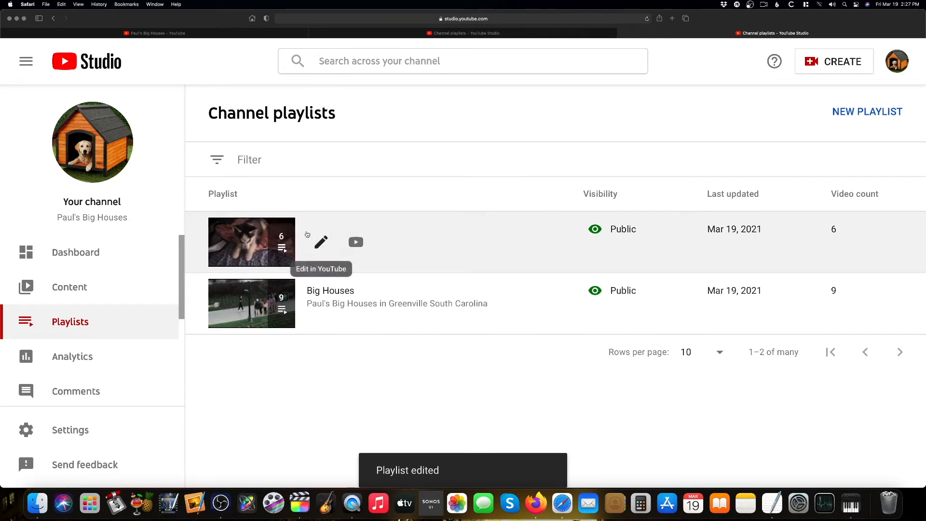
pyautogui.click(321, 242)
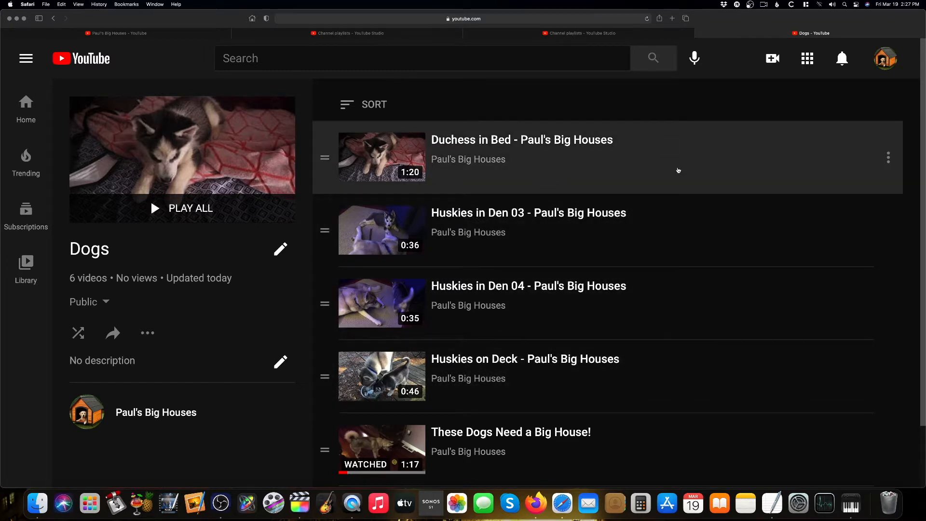
# Open the channel's home page on YouTube
pyautogui.click(887, 60)
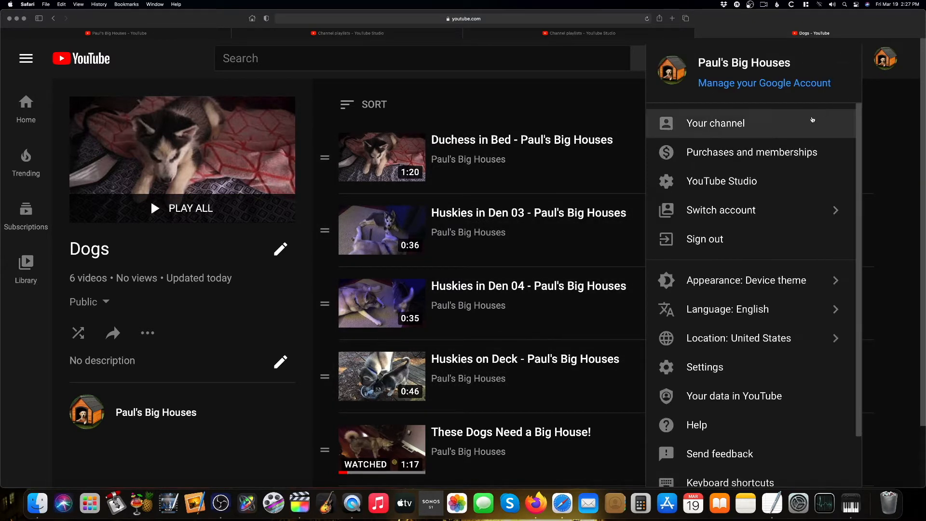
pyautogui.click(756, 124)
pyautogui.scroll(-5, 749, 125)
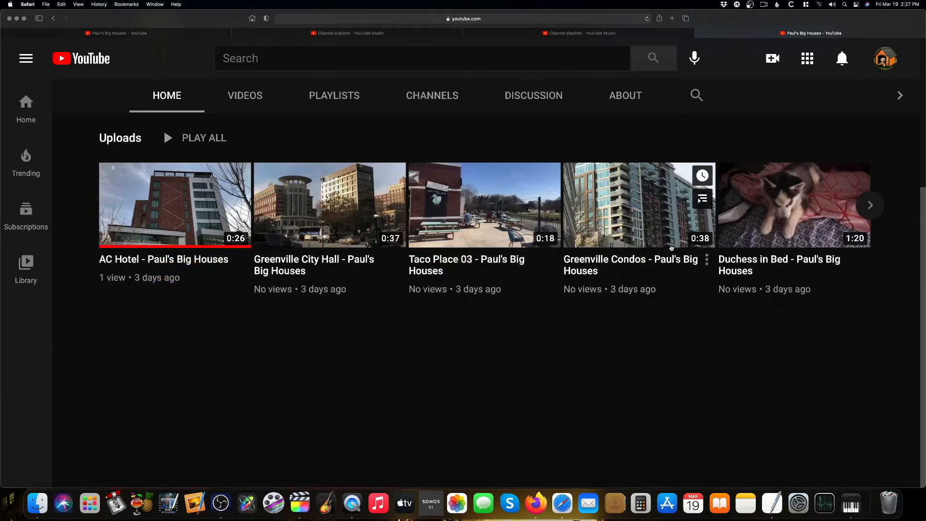
# Open the channel customization page from the channel's home page
pyautogui.scroll(5, 673, 250)
pyautogui.scroll(-3, 672, 251)
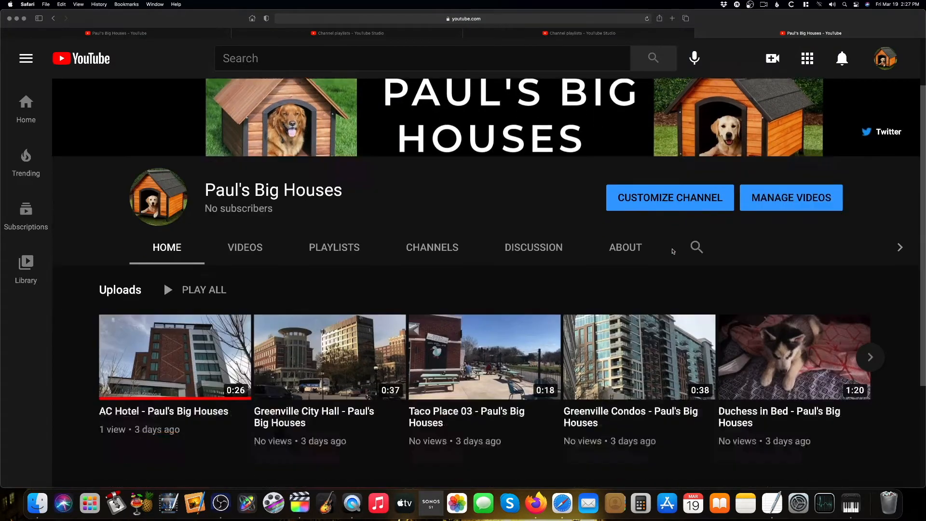
pyautogui.scroll(2, 671, 223)
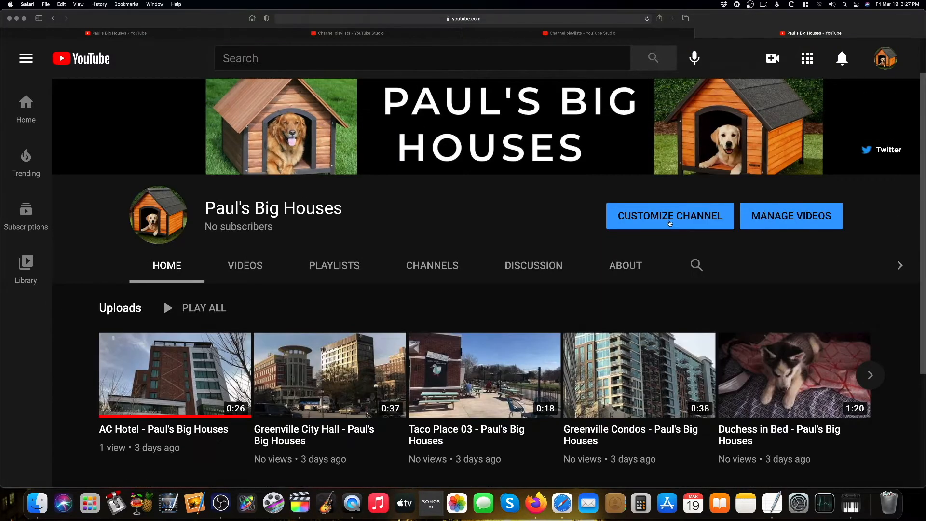
pyautogui.scroll(2, 670, 223)
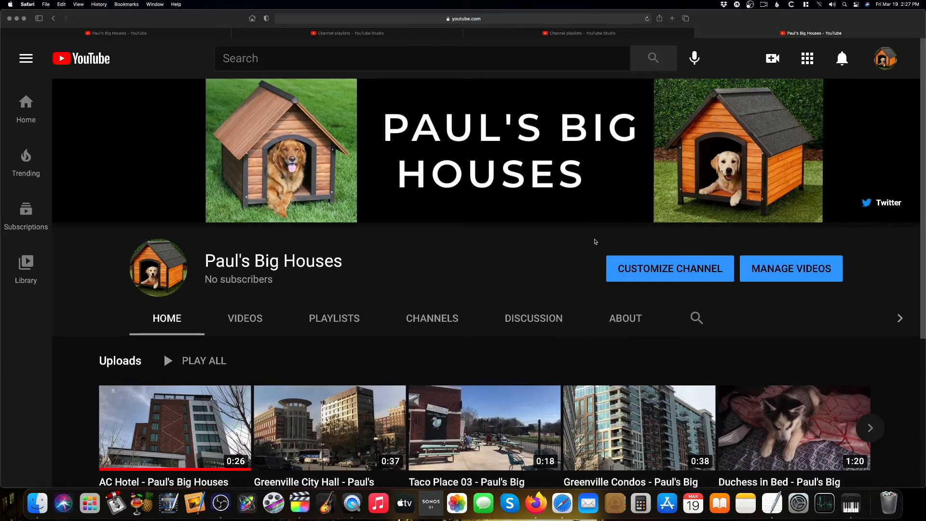
pyautogui.click(648, 269)
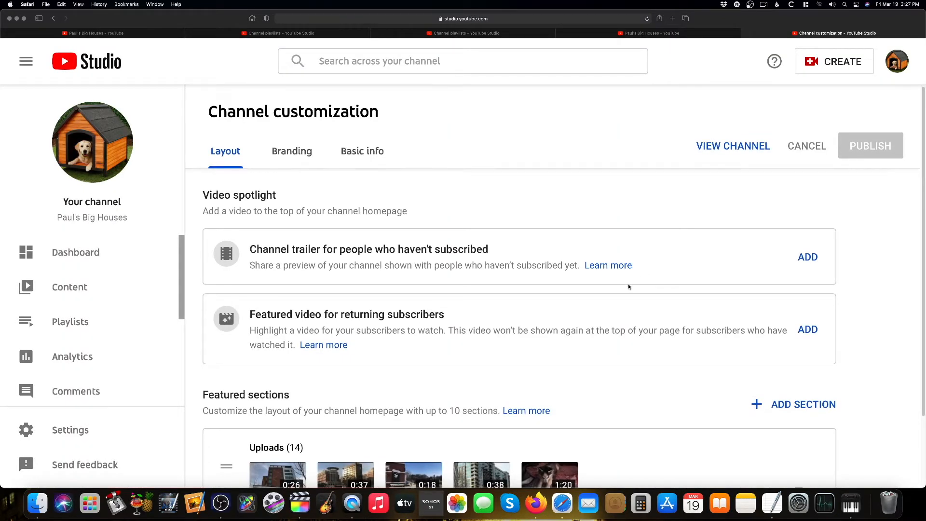
# Add a featured section showing the single playlist Big Houses and move it above Uploads
pyautogui.scroll(-4, 629, 286)
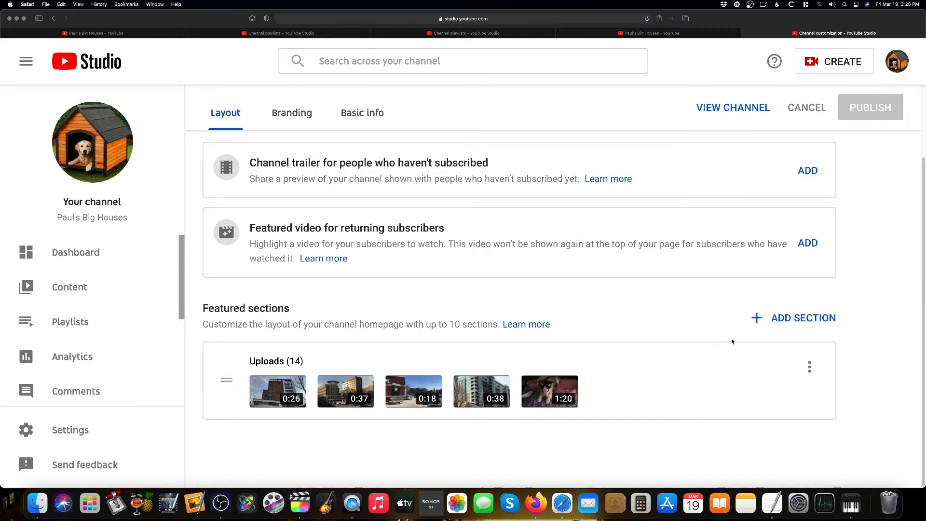
pyautogui.click(793, 317)
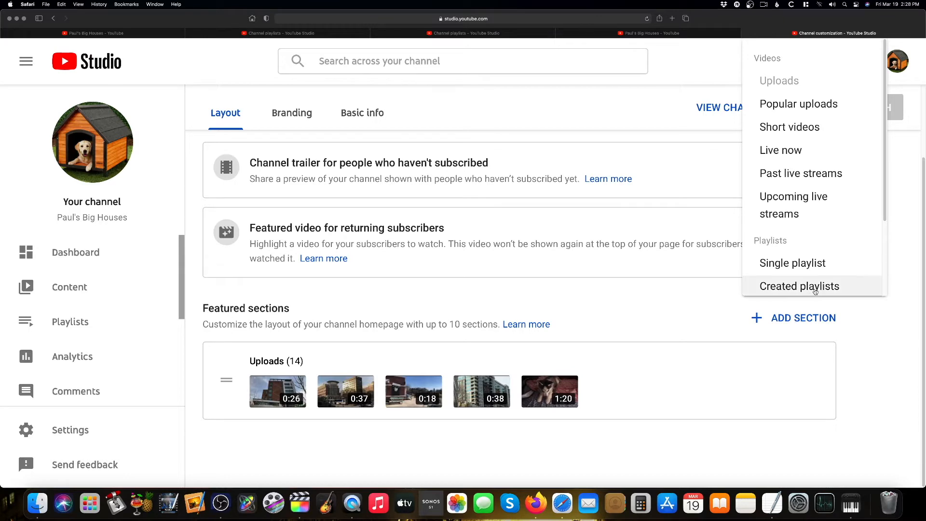
pyautogui.click(810, 266)
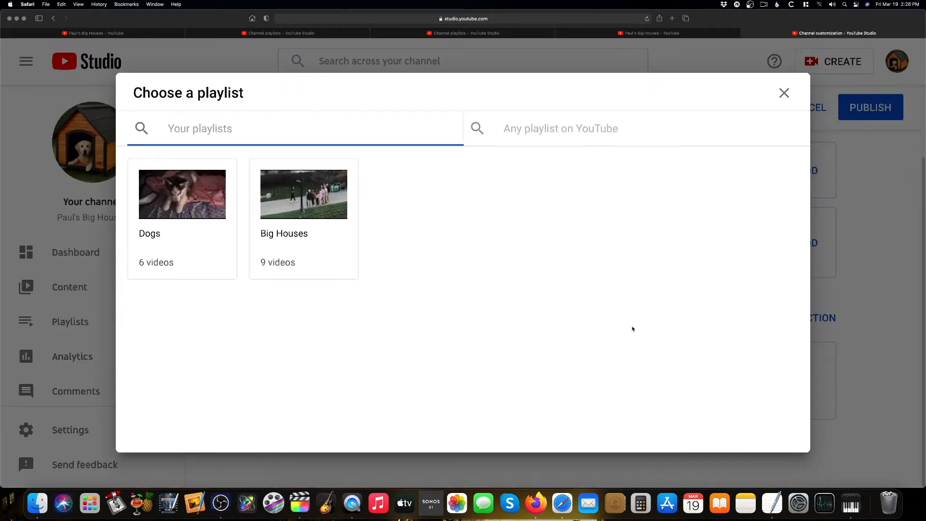
pyautogui.click(296, 189)
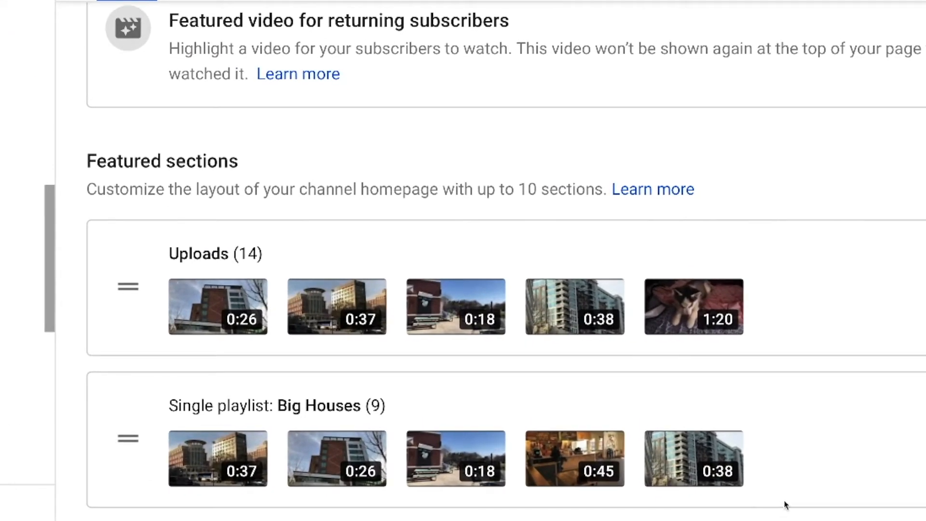
pyautogui.moveTo(129, 438); pyautogui.dragTo(129, 252)
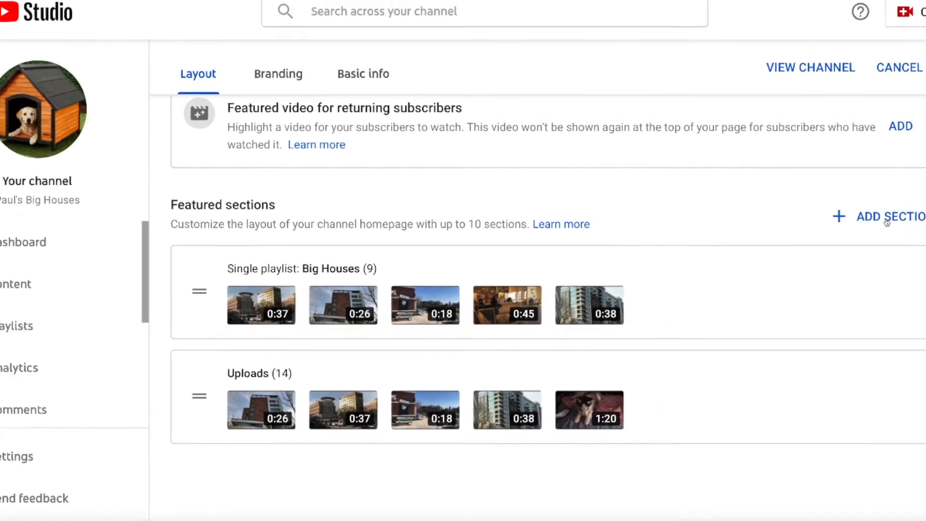
# Add another single-playlist featured section showing the Dogs playlist
pyautogui.click(791, 225)
pyautogui.click(748, 443)
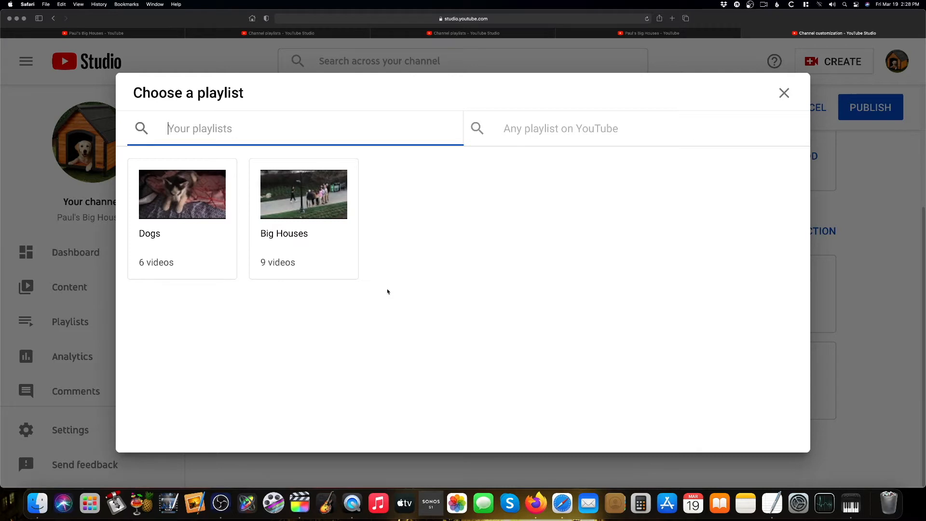
pyautogui.click(210, 228)
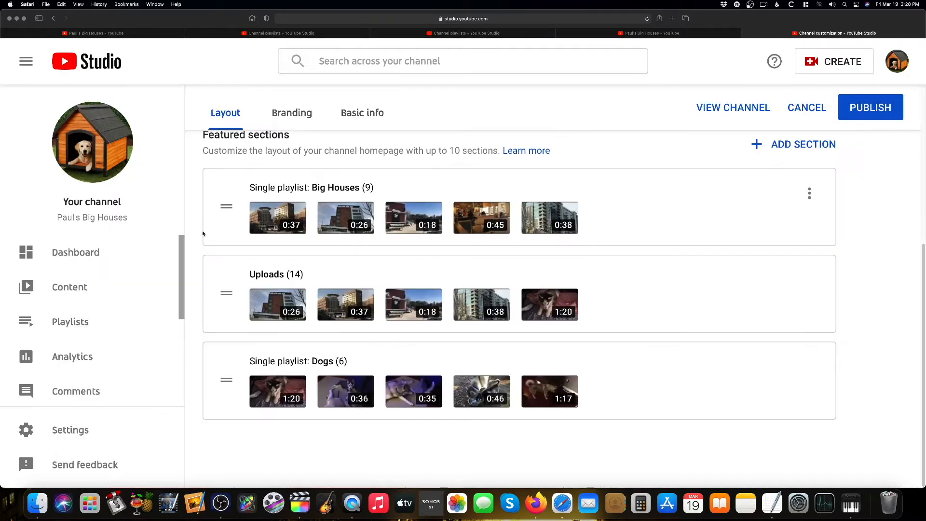
# Reorder the featured sections to Dogs first, then Uploads, then Big Houses
pyautogui.moveTo(223, 380); pyautogui.dragTo(224, 279)
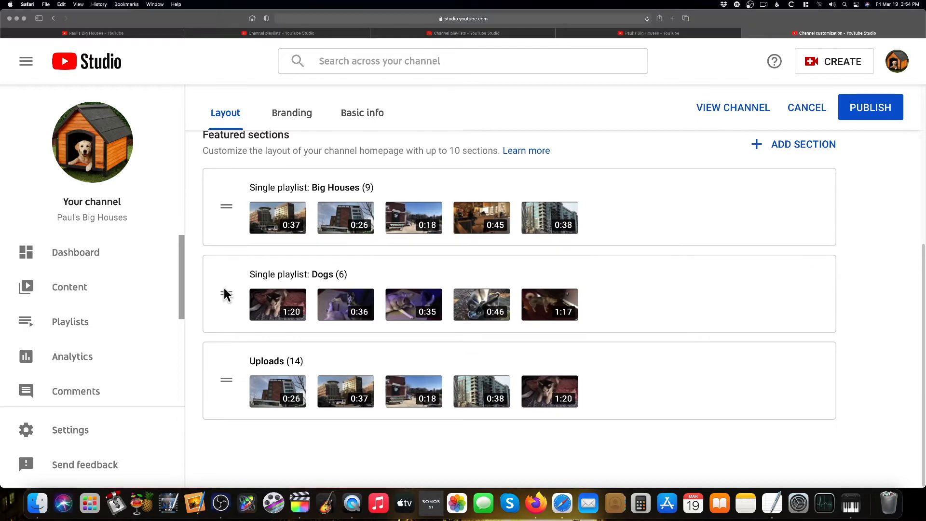
pyautogui.moveTo(227, 296); pyautogui.dragTo(230, 205)
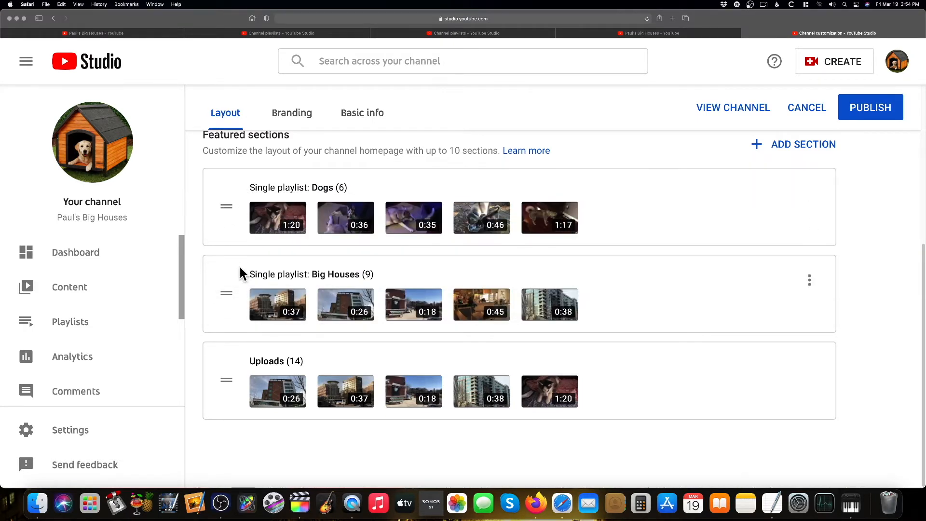
pyautogui.moveTo(227, 381); pyautogui.dragTo(229, 280)
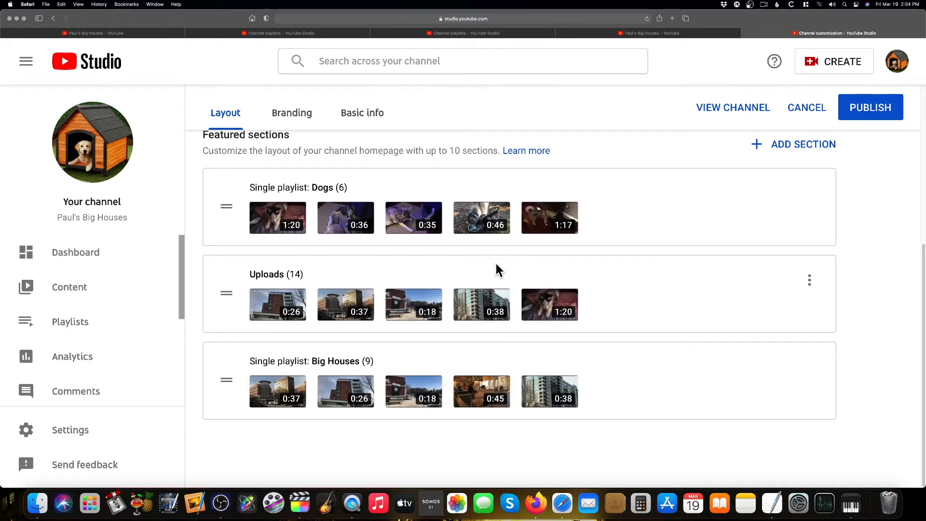
# Add a Featured channels section featuring the Paul Chapel channel
pyautogui.click(792, 145)
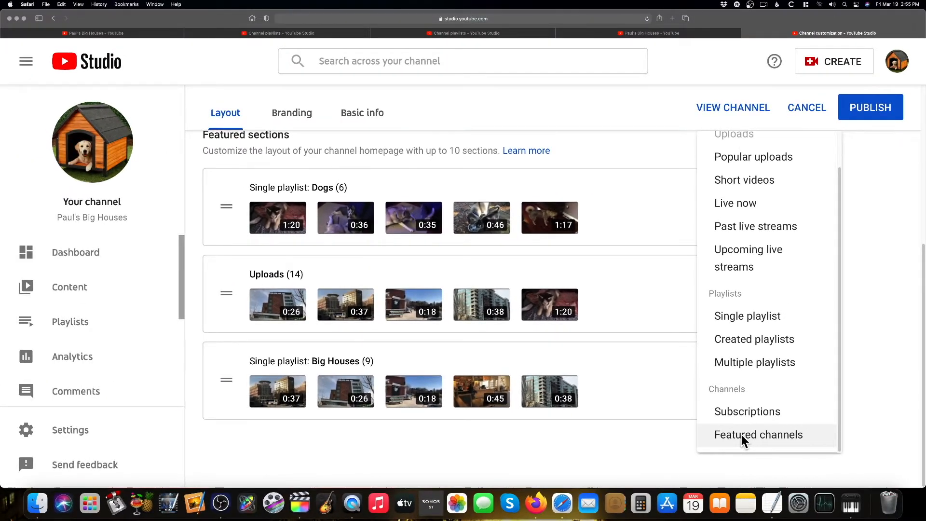
pyautogui.click(742, 435)
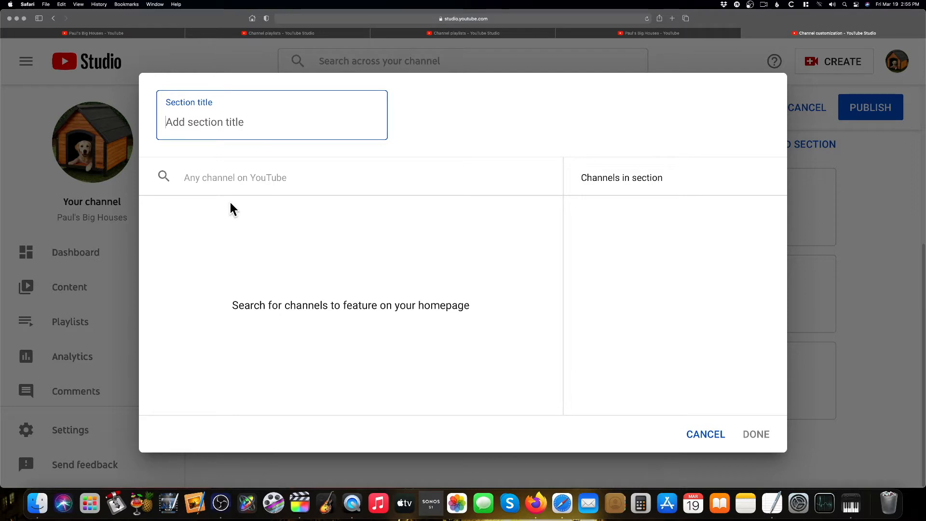
pyautogui.click(217, 181)
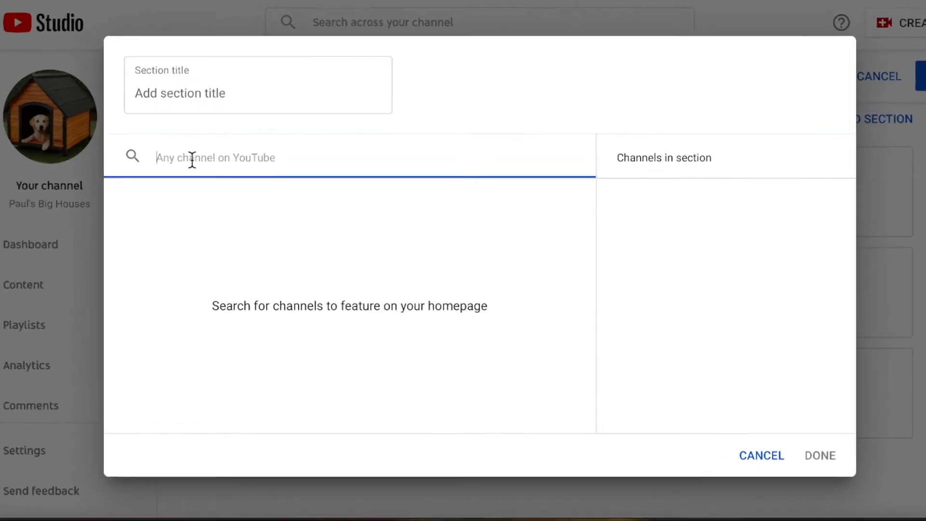
pyautogui.write("Paul's")
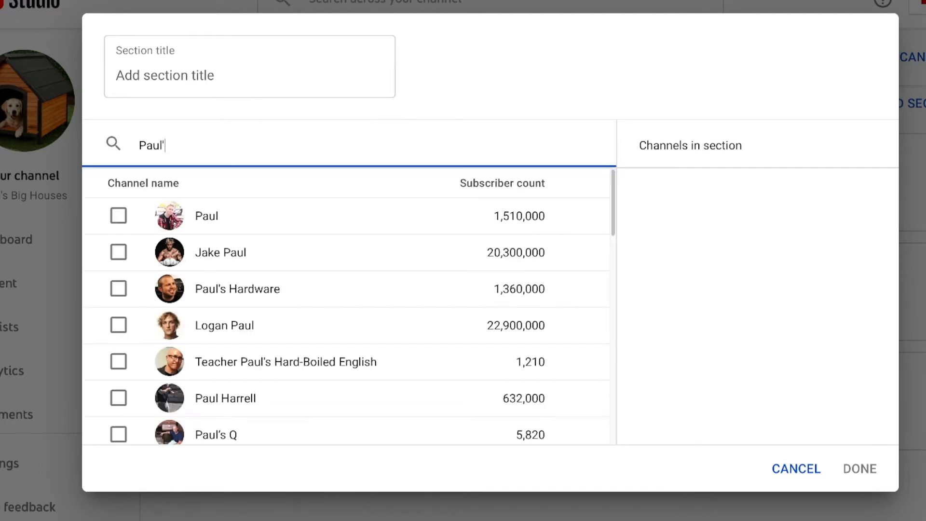
pyautogui.write('Chapel')
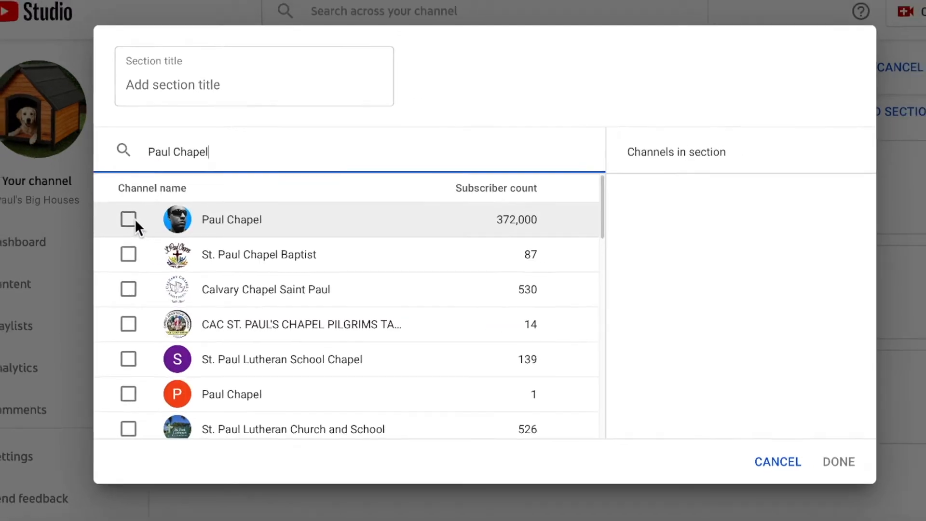
pyautogui.click(118, 215)
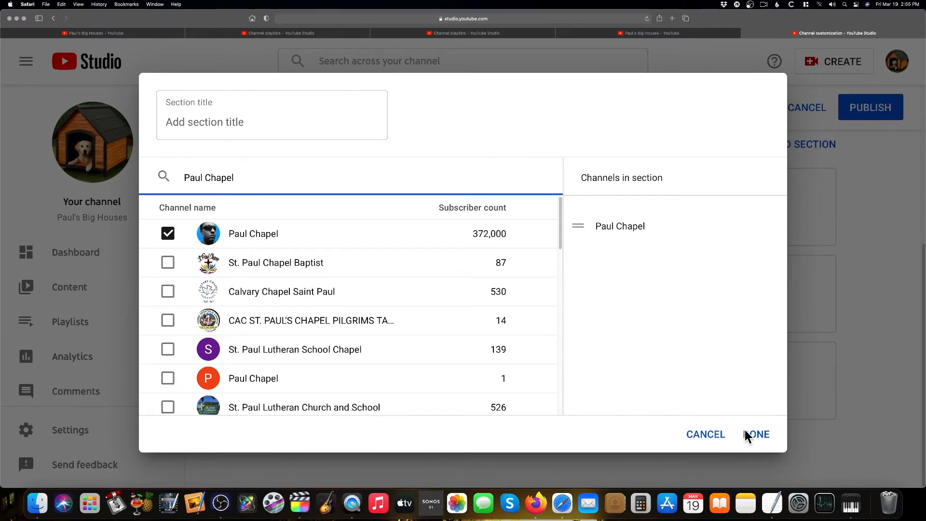
pyautogui.click(745, 435)
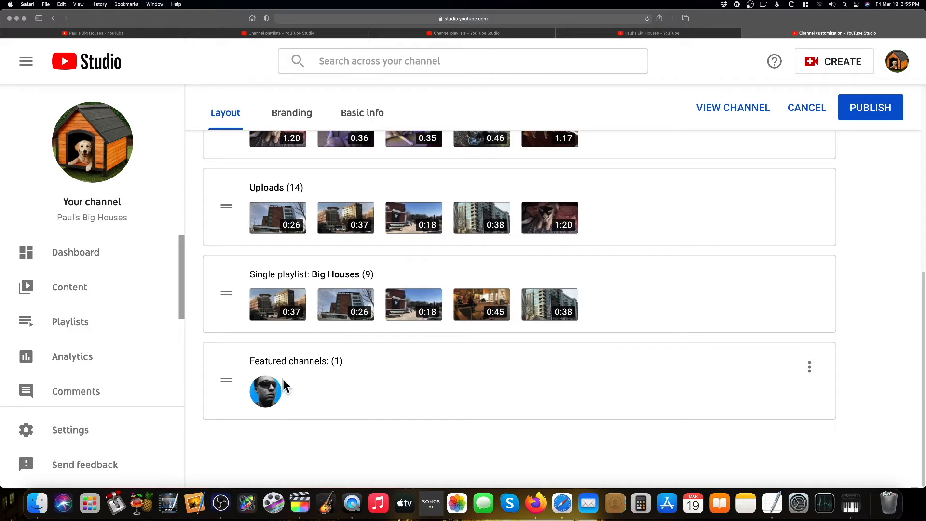
# Move the Featured channels section to the top of the featured sections
pyautogui.moveTo(227, 384); pyautogui.dragTo(242, 203)
pyautogui.scroll(2, 289, 289)
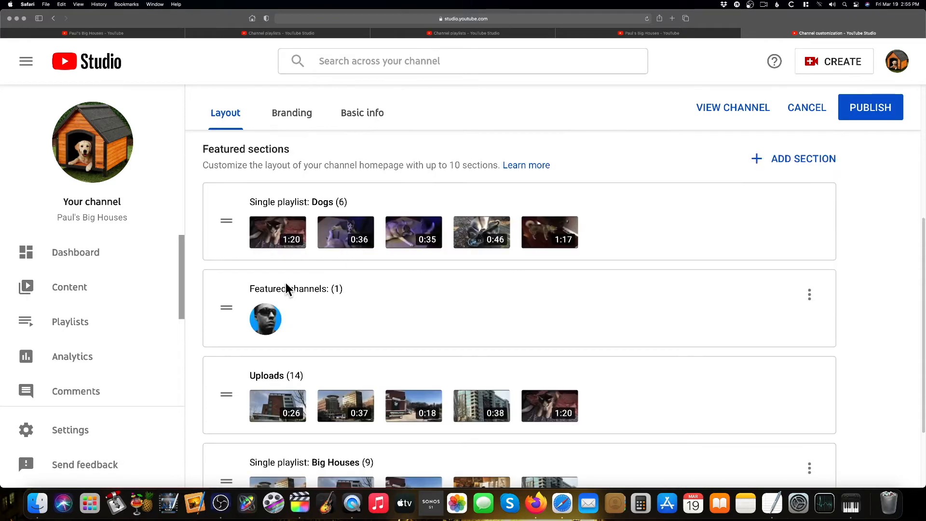
pyautogui.moveTo(226, 307); pyautogui.dragTo(227, 215)
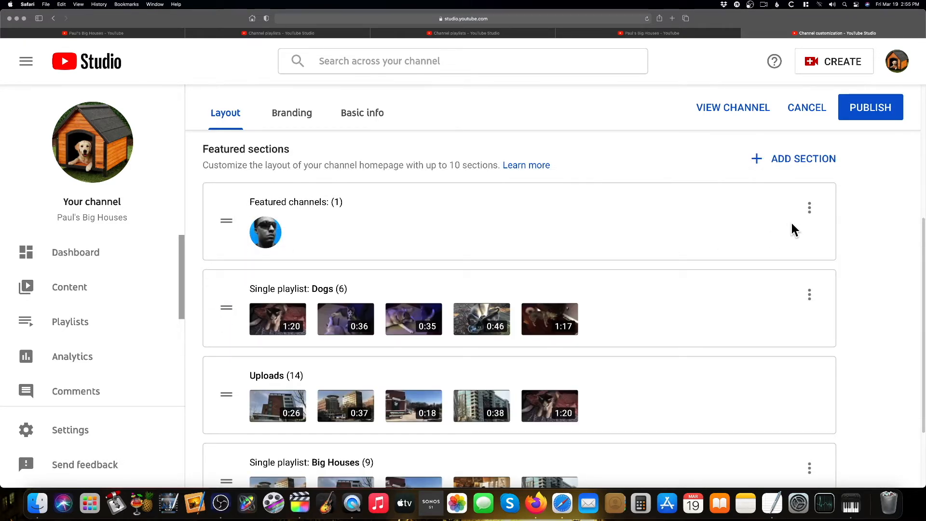
# Edit the Featured channels section to add the Paul's Coffee Club channel
pyautogui.click(809, 208)
pyautogui.click(801, 216)
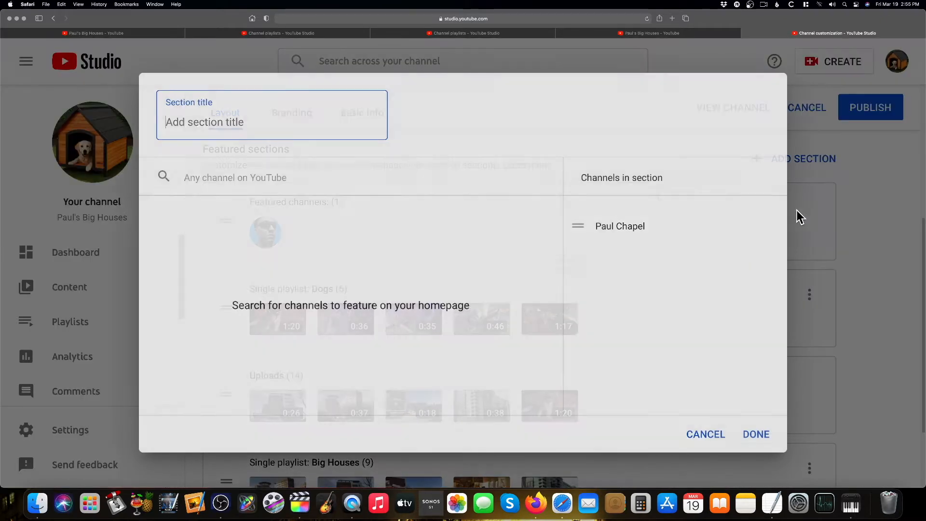
pyautogui.click(226, 182)
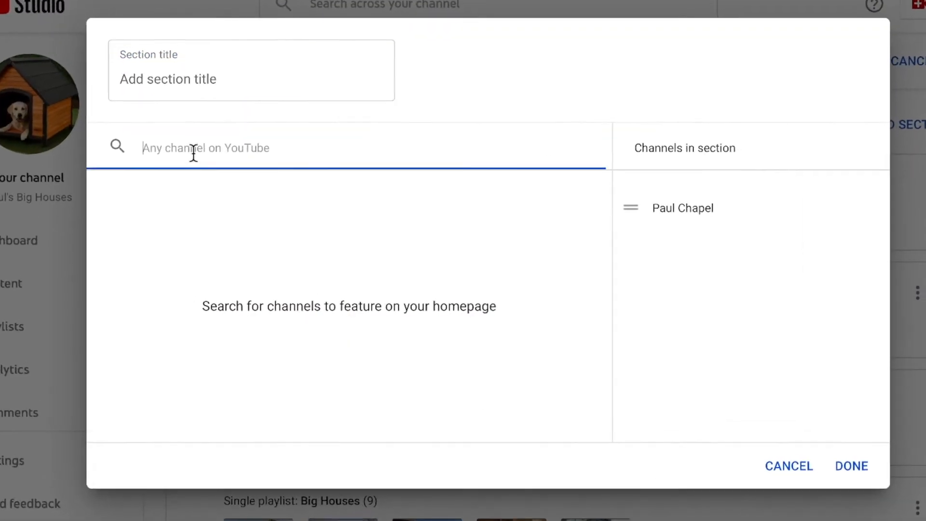
pyautogui.write('Paul')
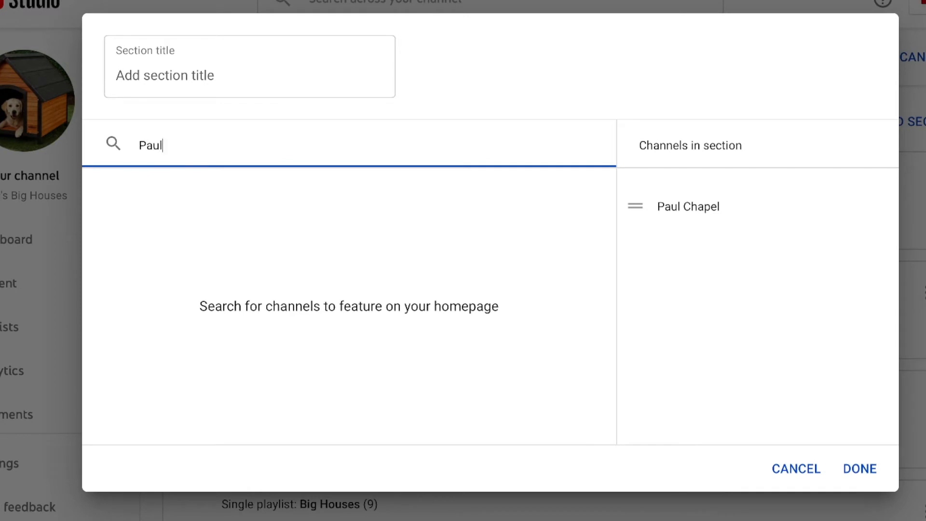
pyautogui.write("'s Coff")
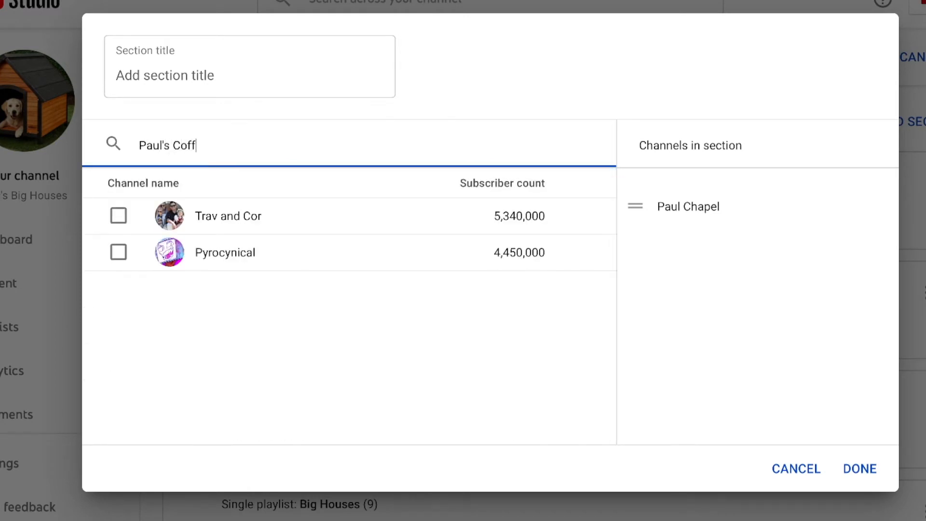
pyautogui.write('ee Club')
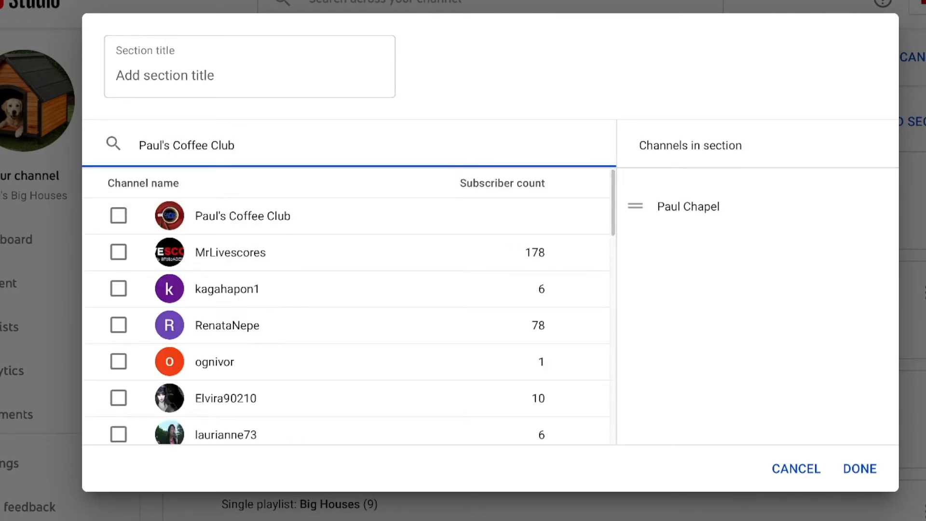
pyautogui.click(119, 215)
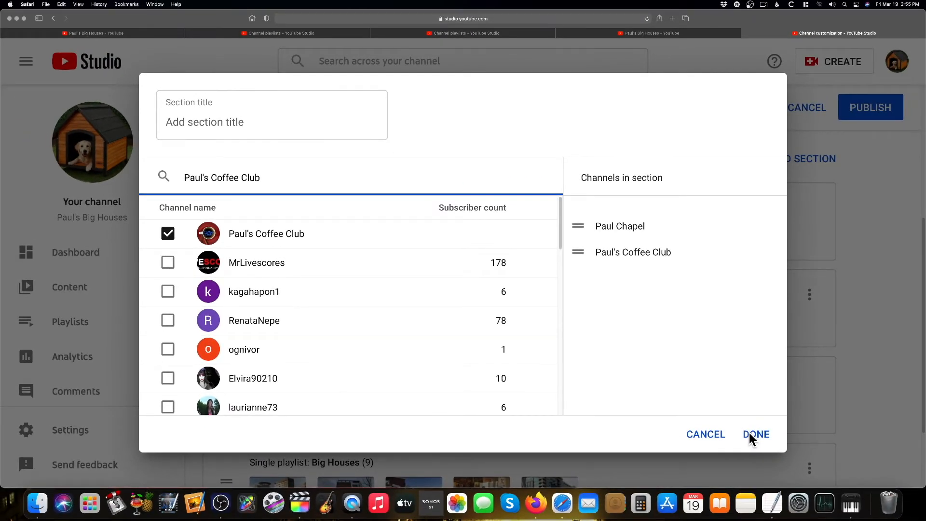
pyautogui.click(754, 435)
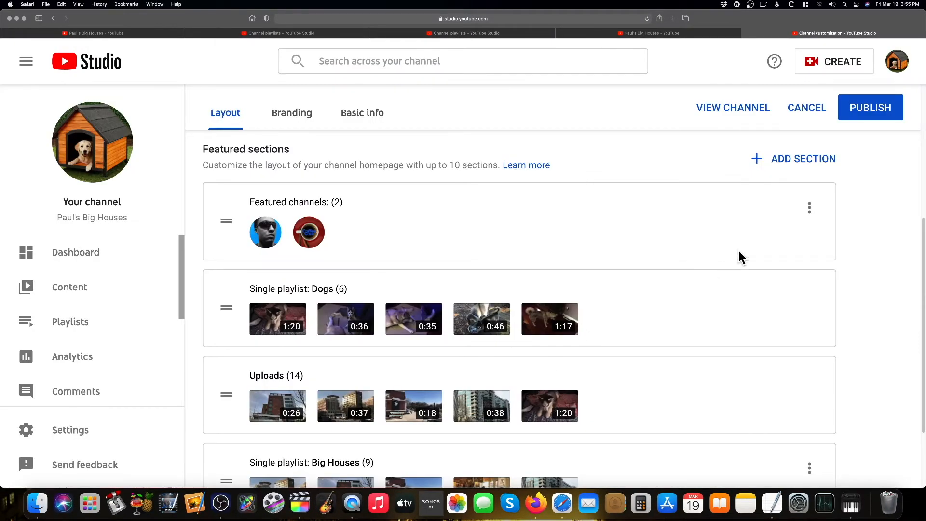
# Edit the Featured channels section again to add the Power UP Archive channel
pyautogui.click(810, 208)
pyautogui.click(801, 217)
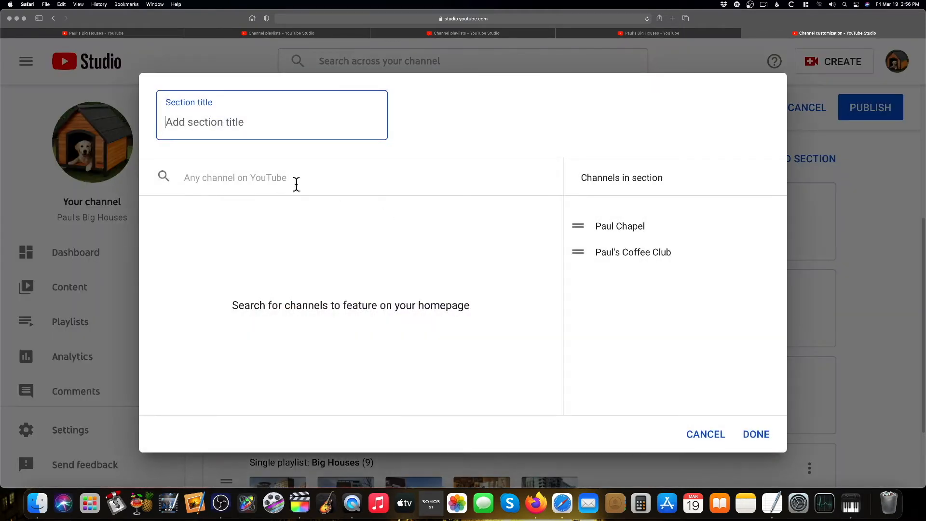
pyautogui.click(296, 184)
pyautogui.write('P')
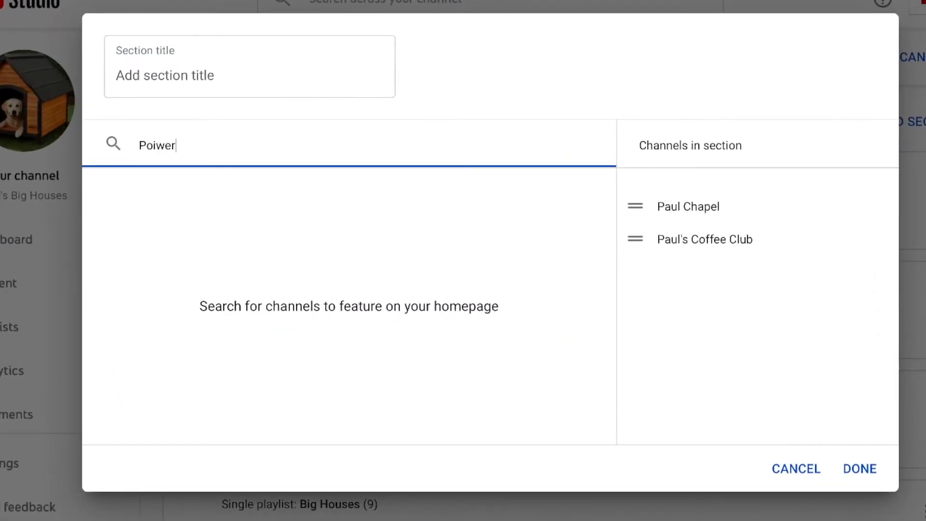
pyautogui.write('ower U')
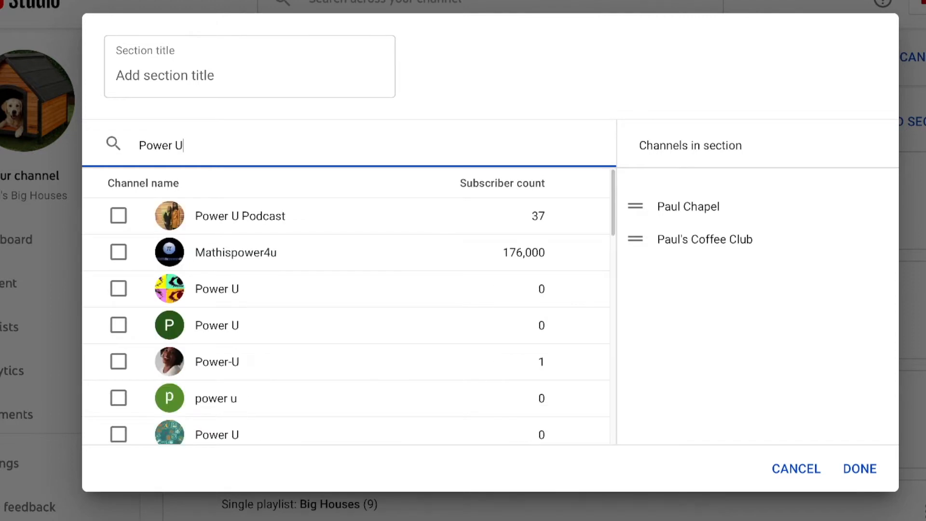
pyautogui.write('P Archive')
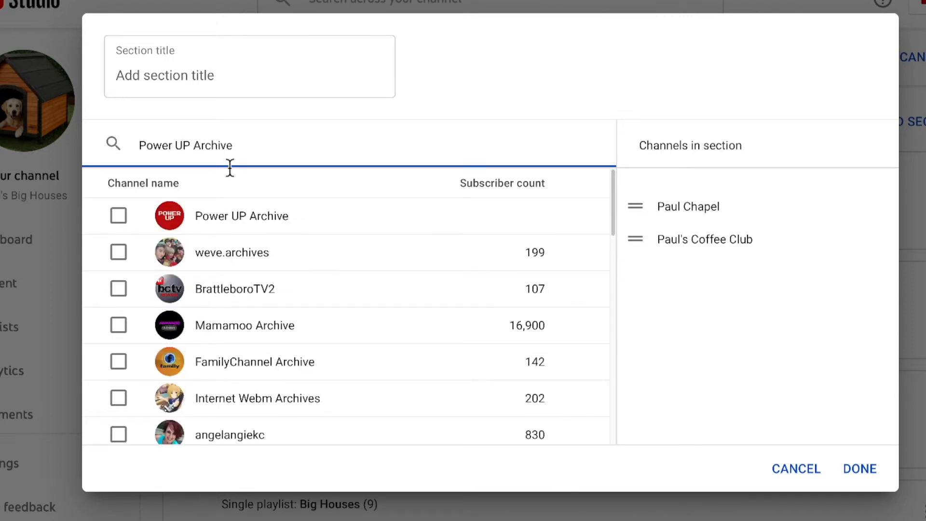
pyautogui.click(119, 216)
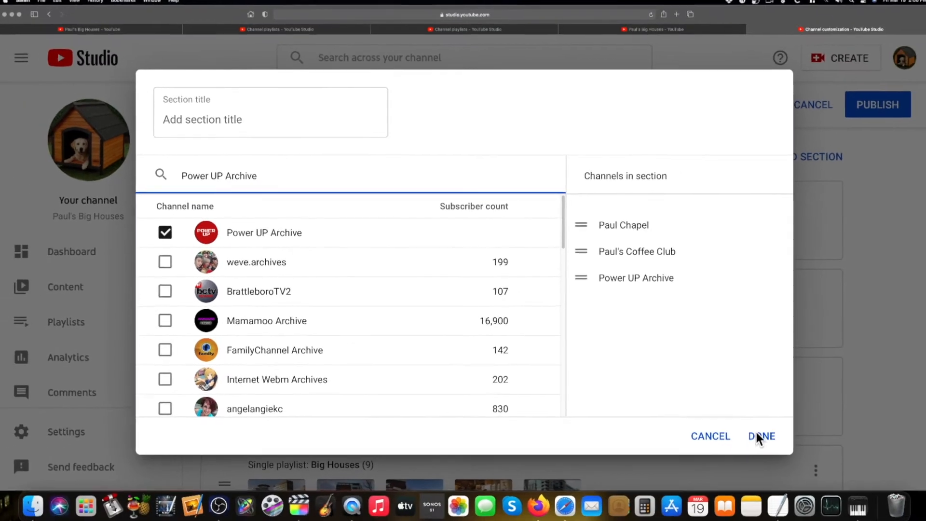
pyautogui.click(812, 453)
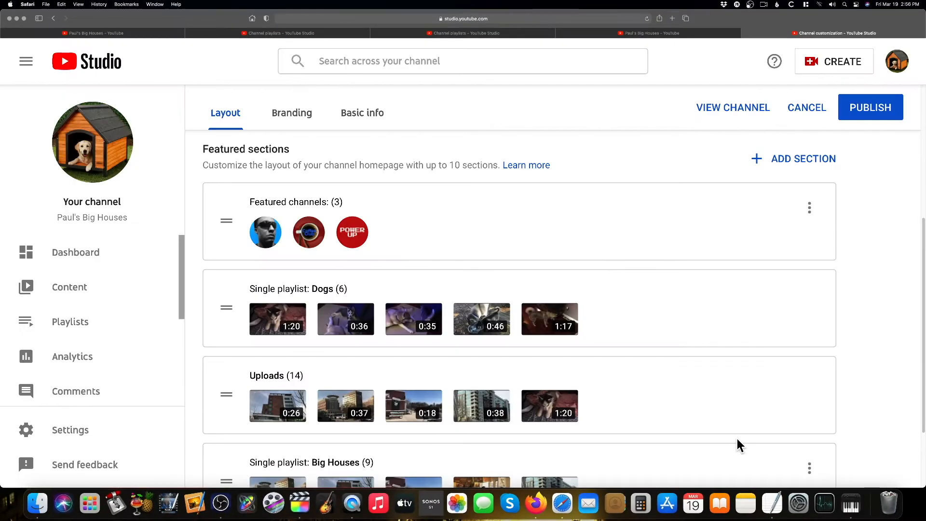
# Reorder the featured channels so Power UP Archive comes first, followed by Paul Chapel and Paul's Coffee Club
pyautogui.click(810, 210)
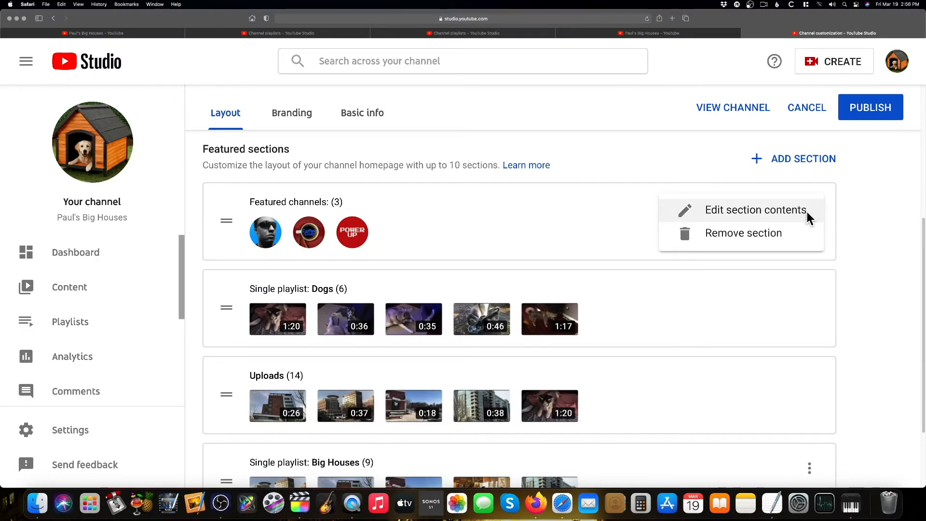
pyautogui.click(735, 216)
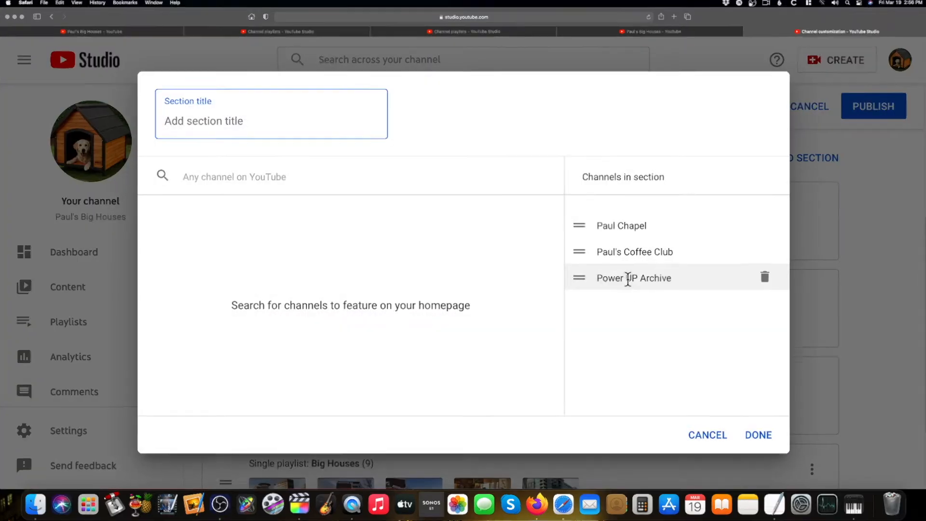
pyautogui.moveTo(578, 278); pyautogui.dragTo(580, 254)
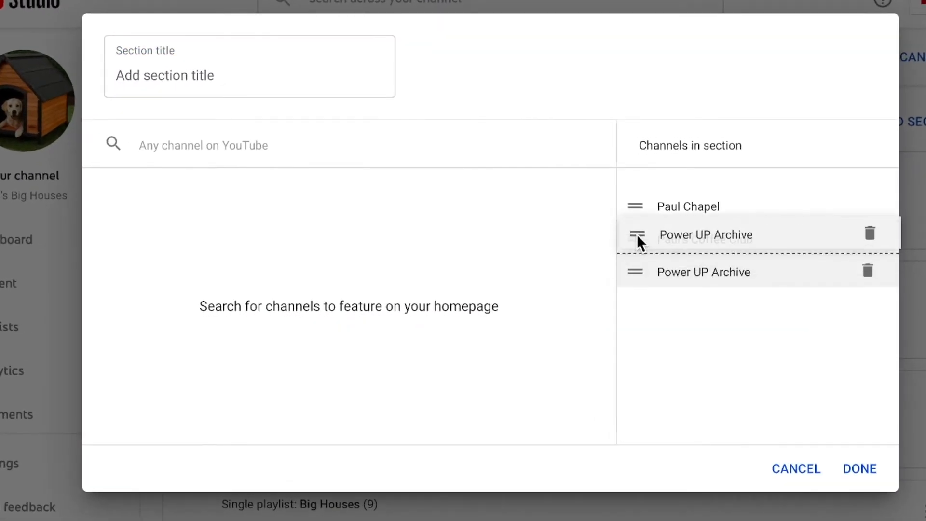
pyautogui.moveTo(637, 233); pyautogui.dragTo(640, 199)
pyautogui.moveTo(641, 271); pyautogui.dragTo(607, 278)
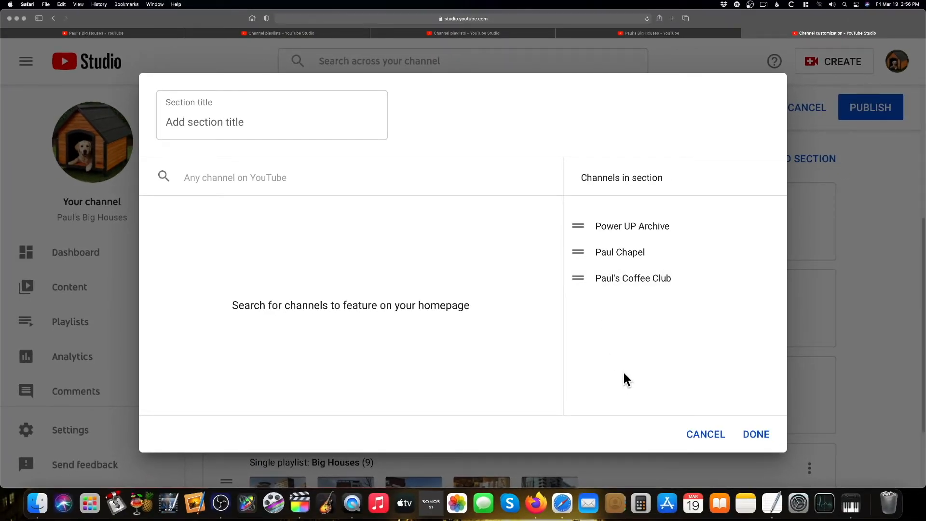
pyautogui.click(750, 436)
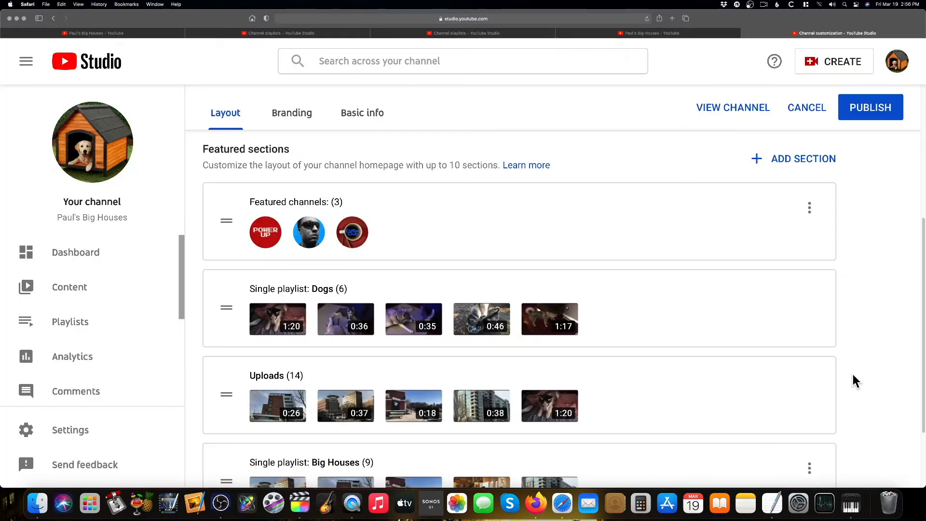
# Move the Featured channels section to the bottom of the featured sections, below the Big Houses playlist
pyautogui.moveTo(227, 221); pyautogui.dragTo(231, 337)
pyautogui.scroll(-3, 357, 352)
pyautogui.moveTo(225, 215); pyautogui.dragTo(232, 332)
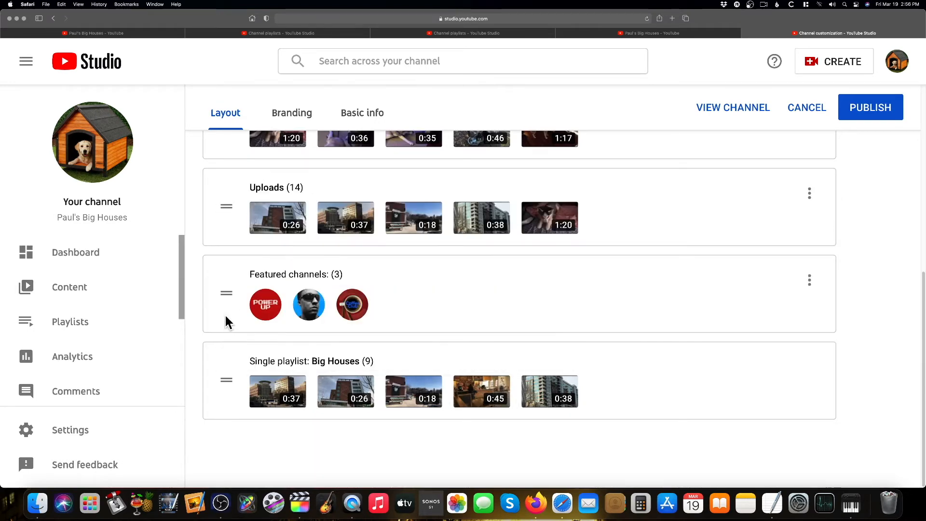
pyautogui.moveTo(227, 299); pyautogui.dragTo(223, 380)
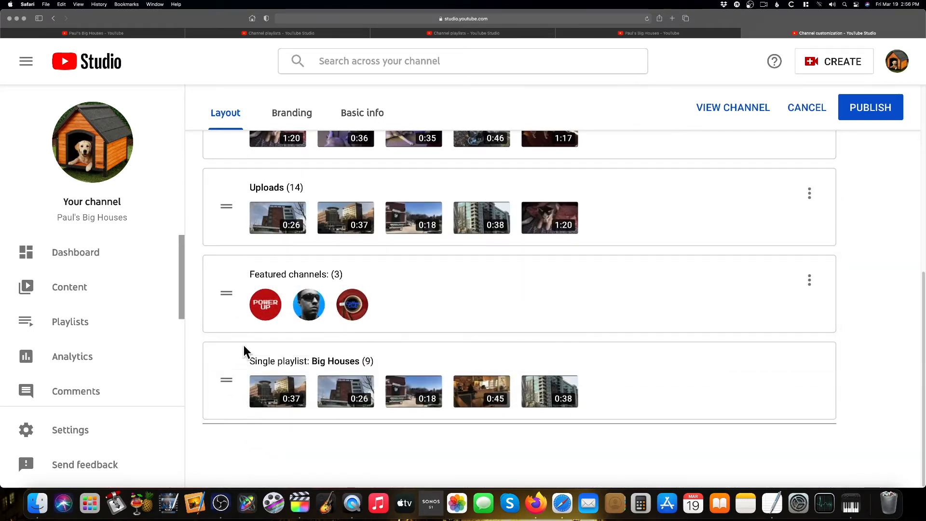
pyautogui.moveTo(228, 303); pyautogui.dragTo(229, 434)
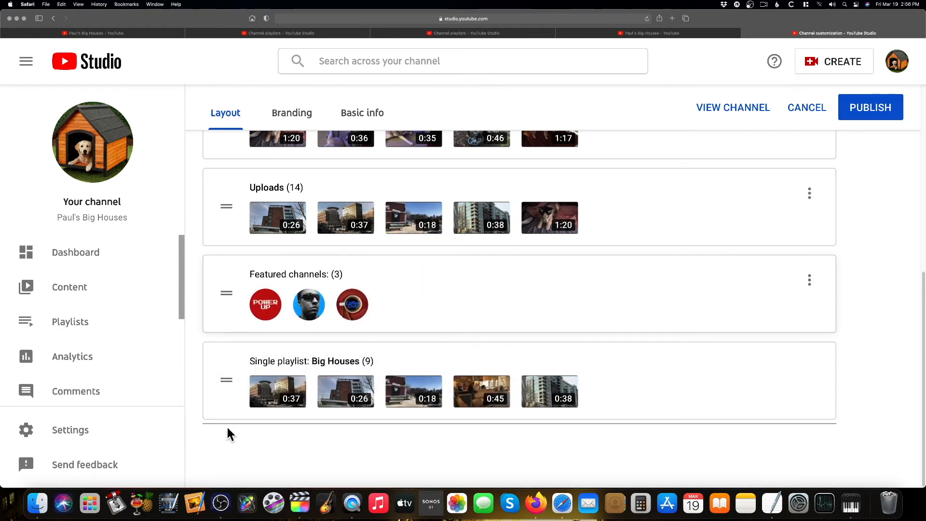
pyautogui.moveTo(224, 396); pyautogui.dragTo(238, 273)
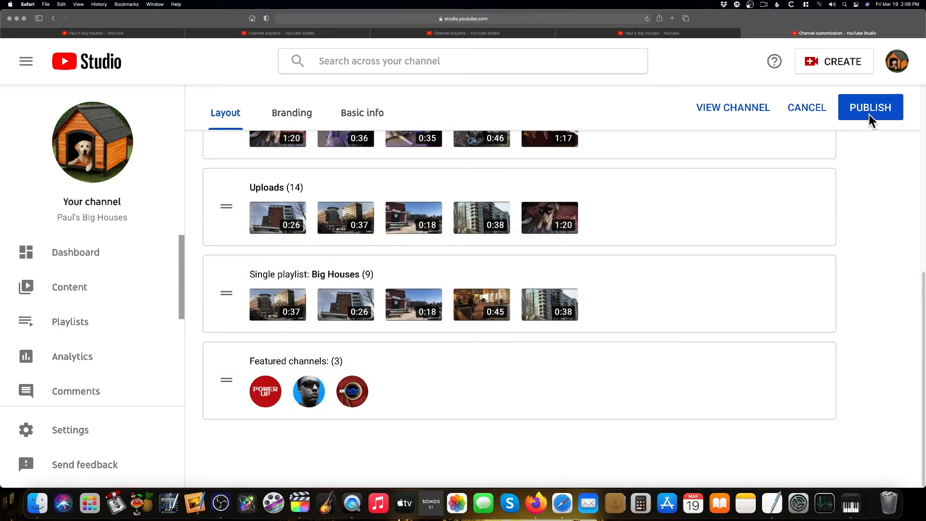
# Set the channel trailer for people who haven't subscribed to the video These Dogs Need a Big House!
pyautogui.scroll(7, 694, 208)
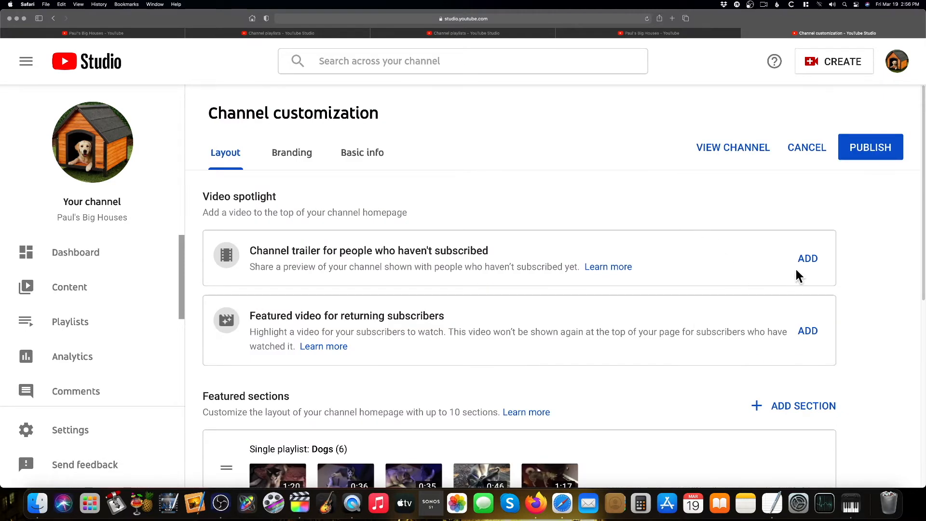
pyautogui.click(808, 259)
pyautogui.scroll(-3, 742, 304)
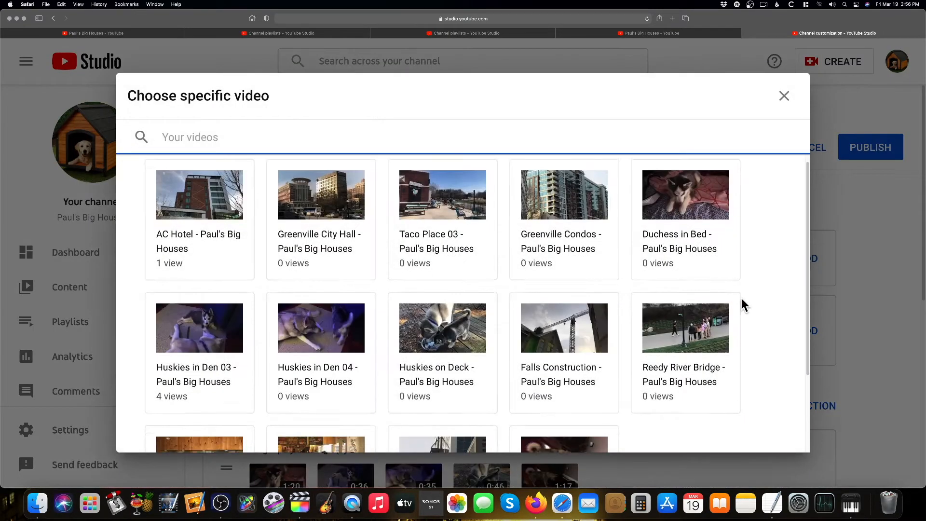
pyautogui.scroll(-1, 743, 305)
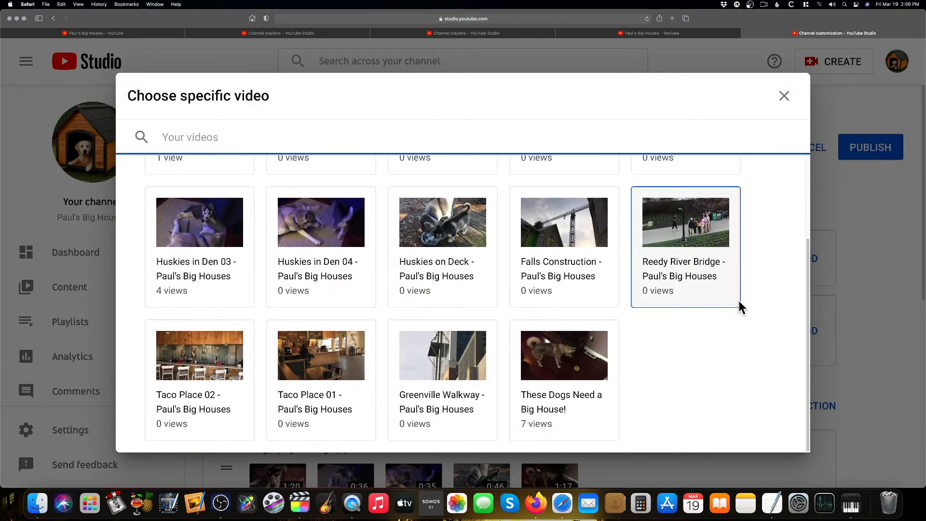
pyautogui.click(564, 365)
pyautogui.scroll(-2, 786, 404)
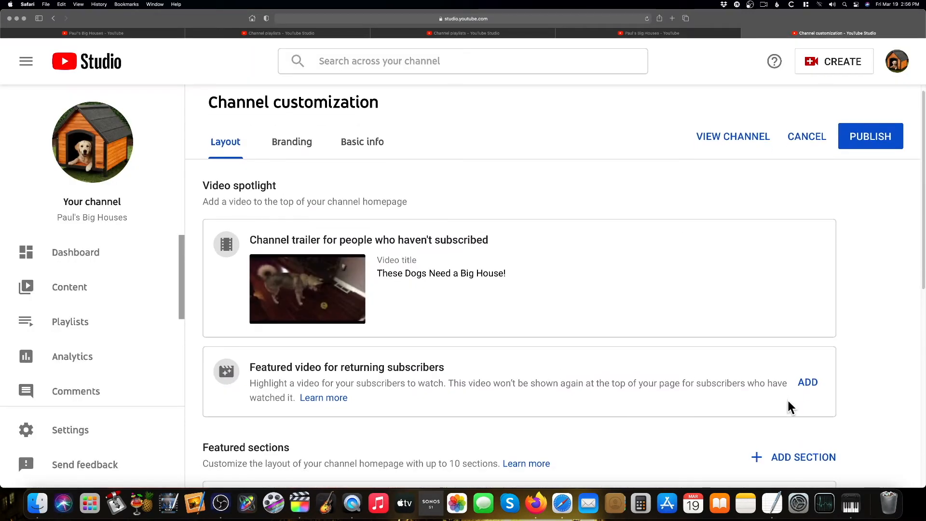
# Set the featured video for returning subscribers to Greenville City Hall - Paul's Big Houses
pyautogui.scroll(-1, 784, 404)
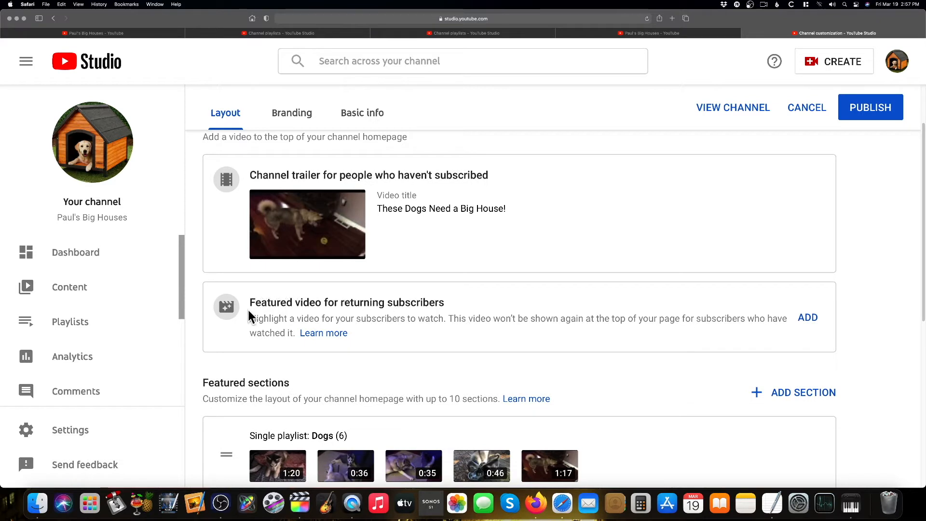
pyautogui.click(808, 318)
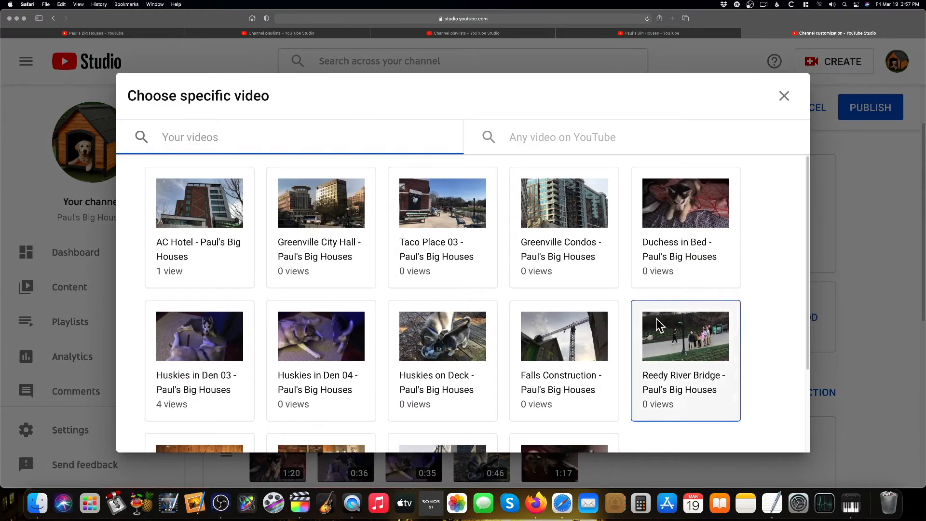
pyautogui.click(319, 253)
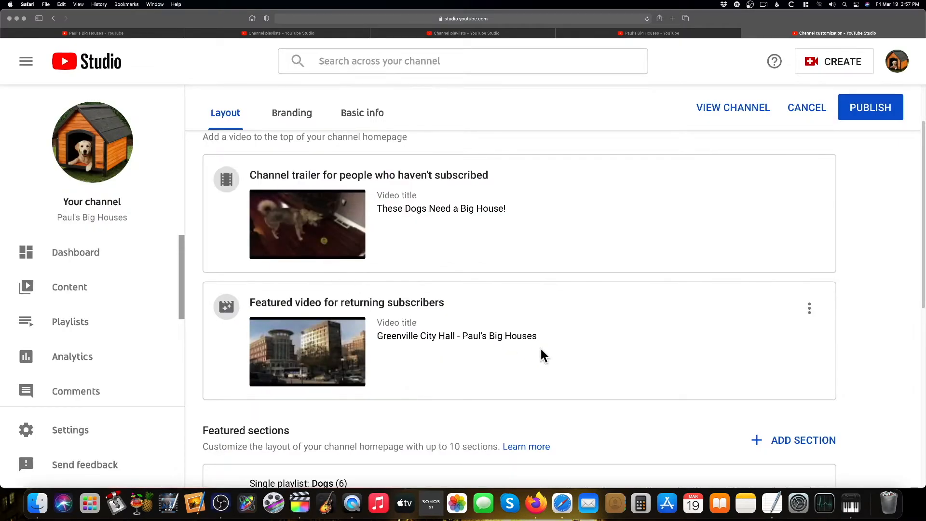
# Publish the channel customization changes
pyautogui.scroll(-3, 538, 353)
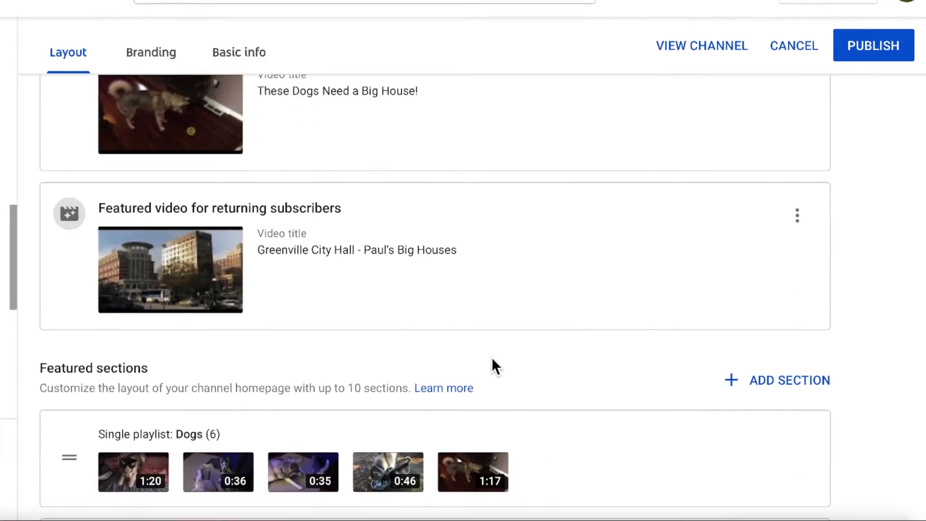
pyautogui.scroll(-1, 492, 359)
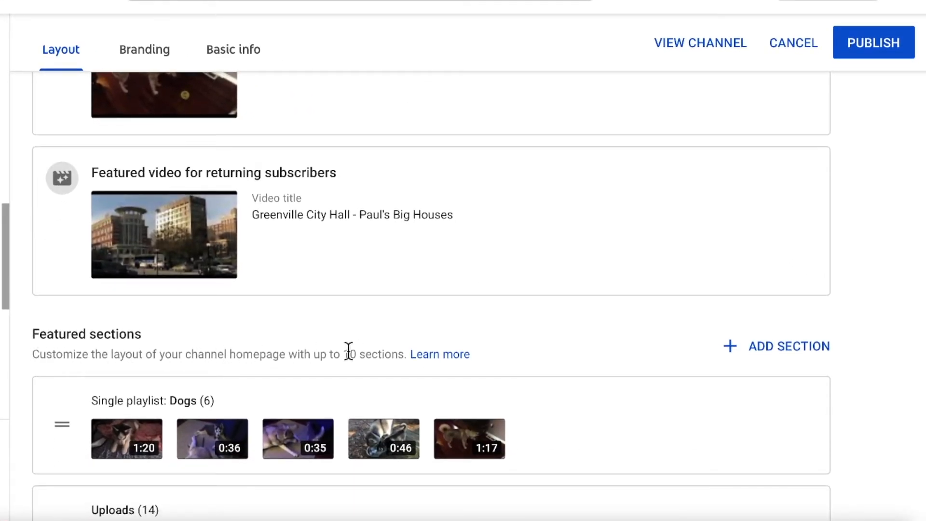
pyautogui.moveTo(344, 351); pyautogui.dragTo(403, 354)
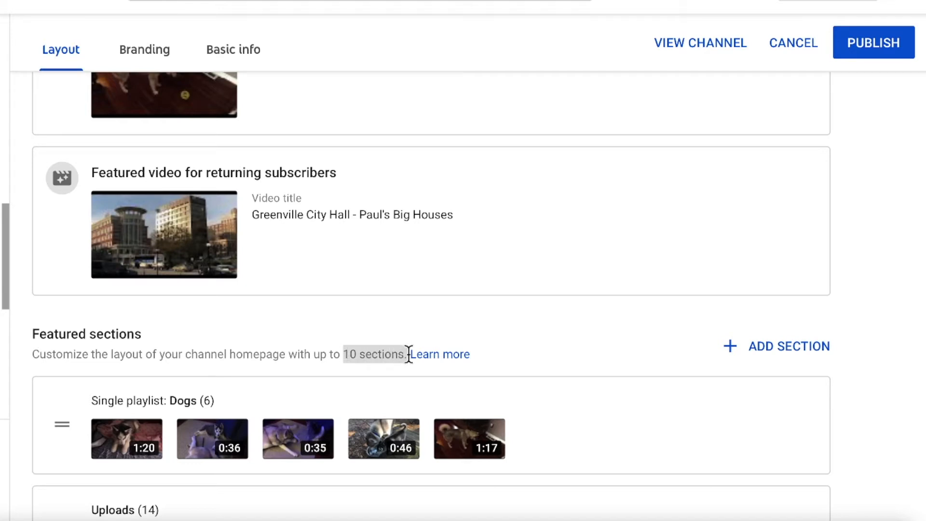
pyautogui.click(546, 323)
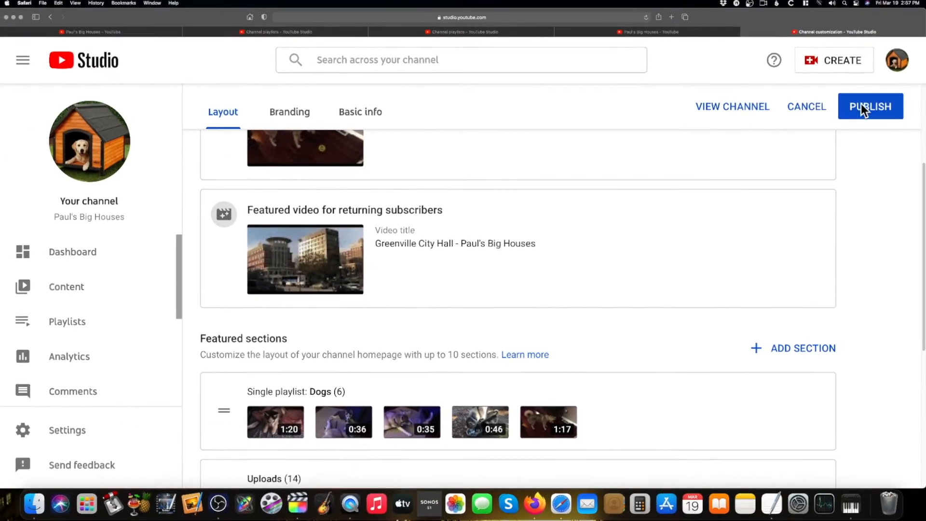
pyautogui.click(862, 106)
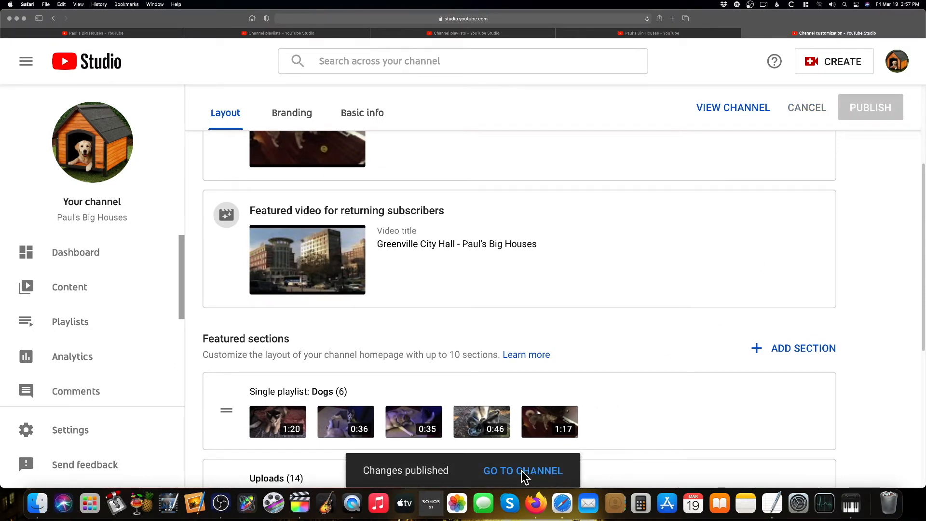
# Open the channel homepage and review the trailer and the Uploads shelf
pyautogui.click(523, 472)
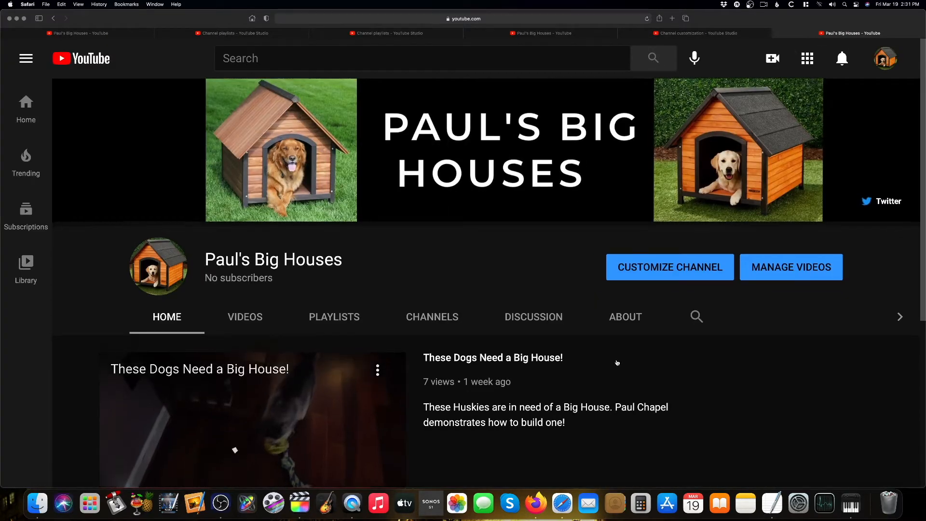
pyautogui.scroll(-5, 617, 362)
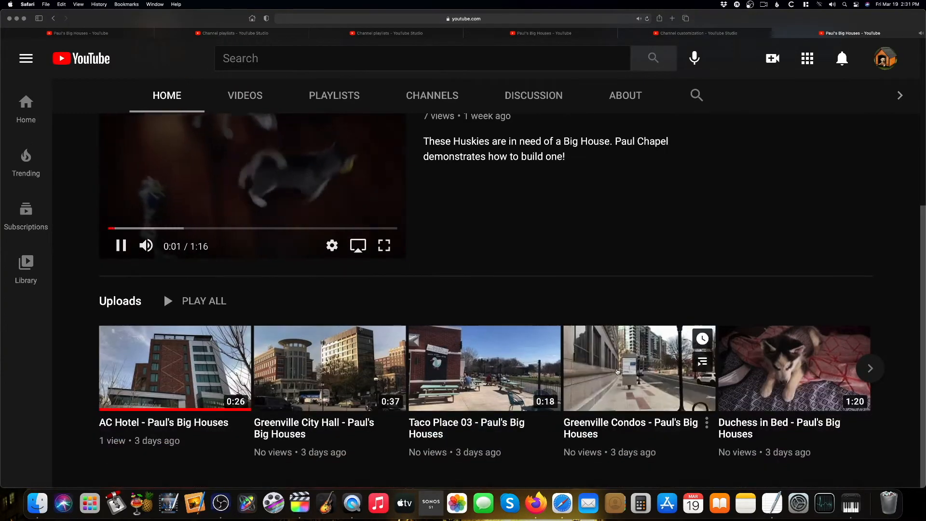
pyautogui.scroll(4, 618, 369)
pyautogui.scroll(-4, 618, 371)
pyautogui.click(120, 246)
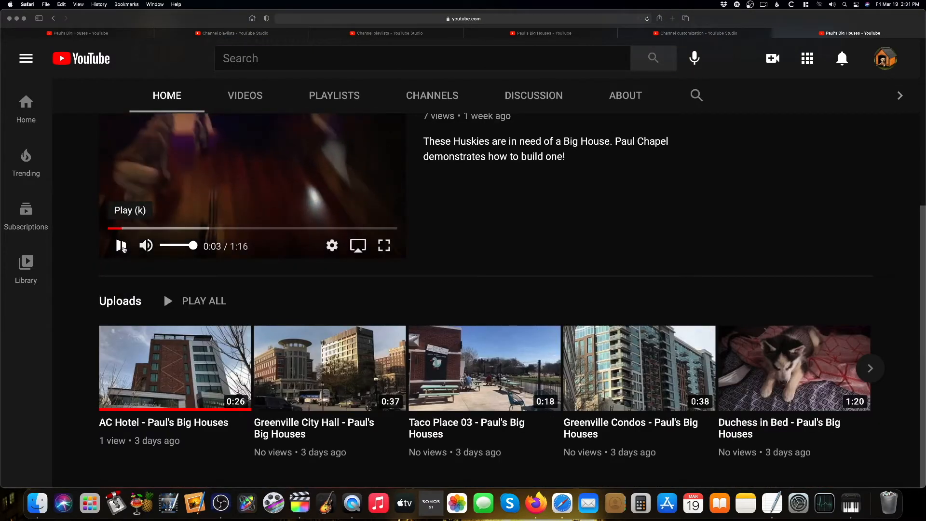
pyautogui.scroll(3, 645, 302)
pyautogui.scroll(-3, 645, 309)
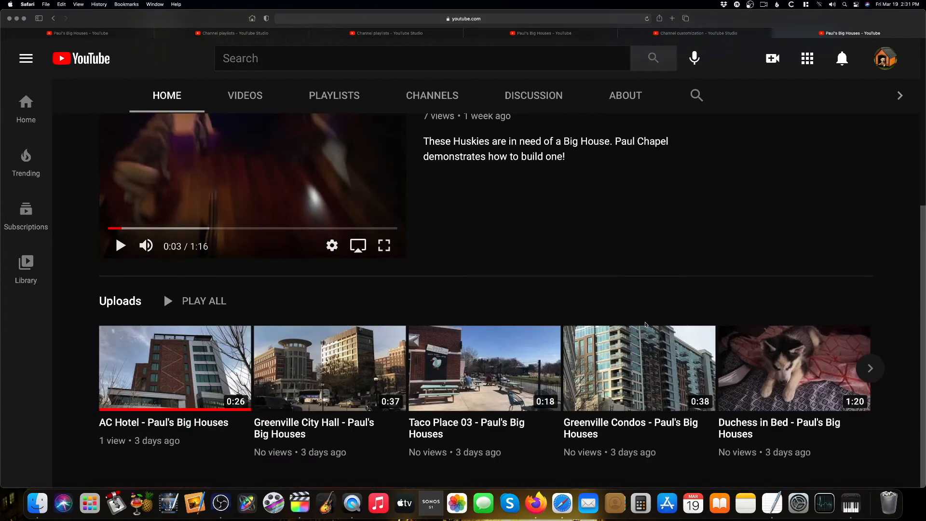
pyautogui.scroll(3, 645, 324)
pyautogui.scroll(-3, 645, 324)
pyautogui.scroll(5, 488, 247)
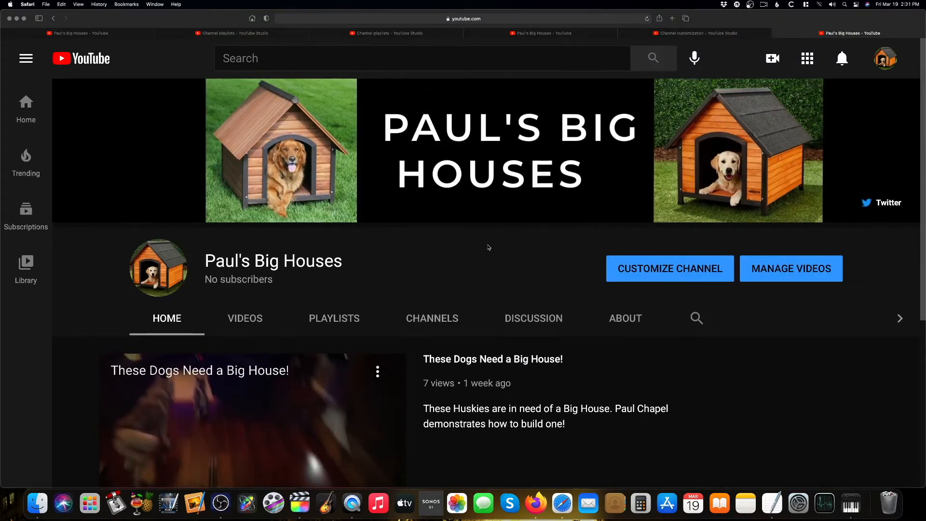
pyautogui.scroll(-5, 611, 470)
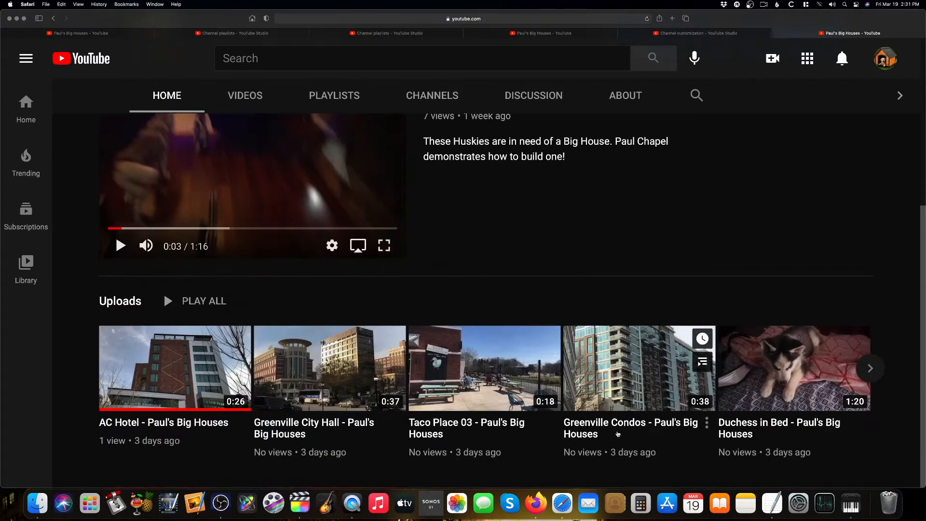
pyautogui.scroll(5, 99, 190)
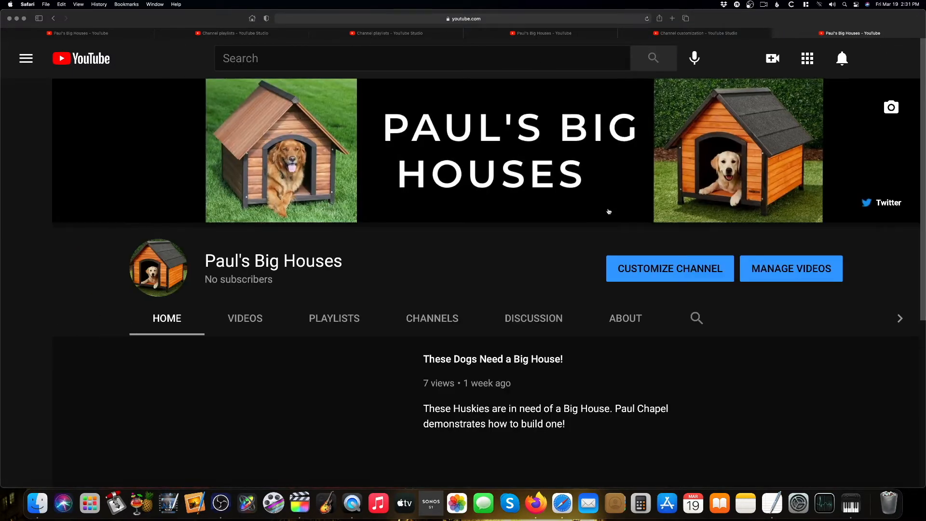
pyautogui.scroll(-5, 590, 265)
pyautogui.scroll(5, 591, 264)
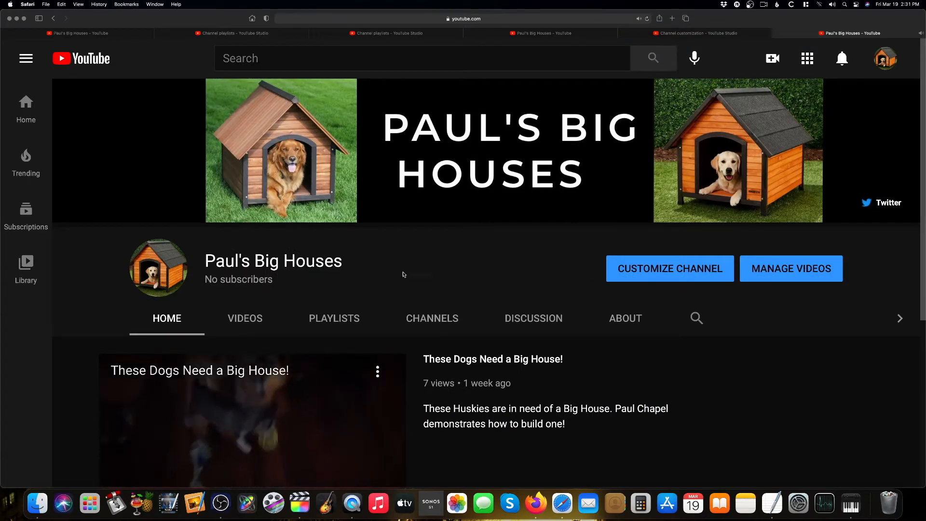
pyautogui.scroll(-4, 145, 263)
pyautogui.click(122, 274)
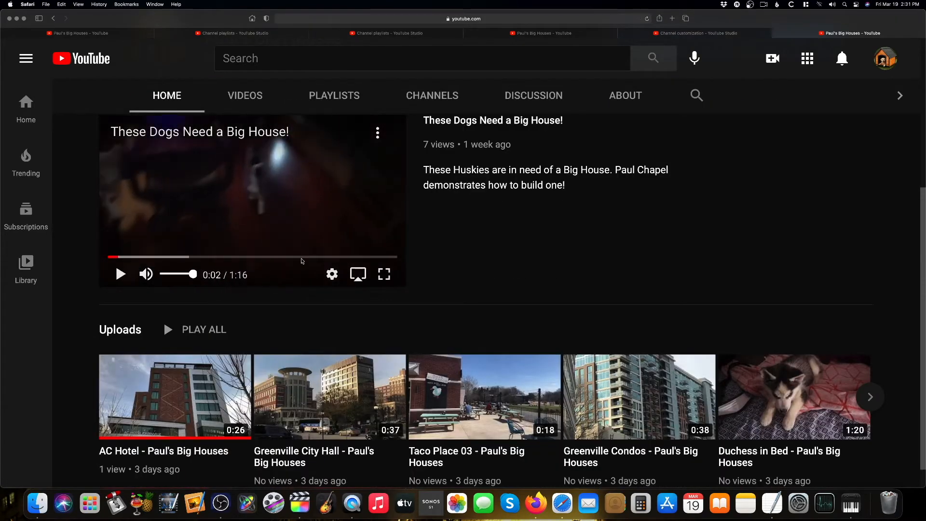
pyautogui.scroll(5, 485, 252)
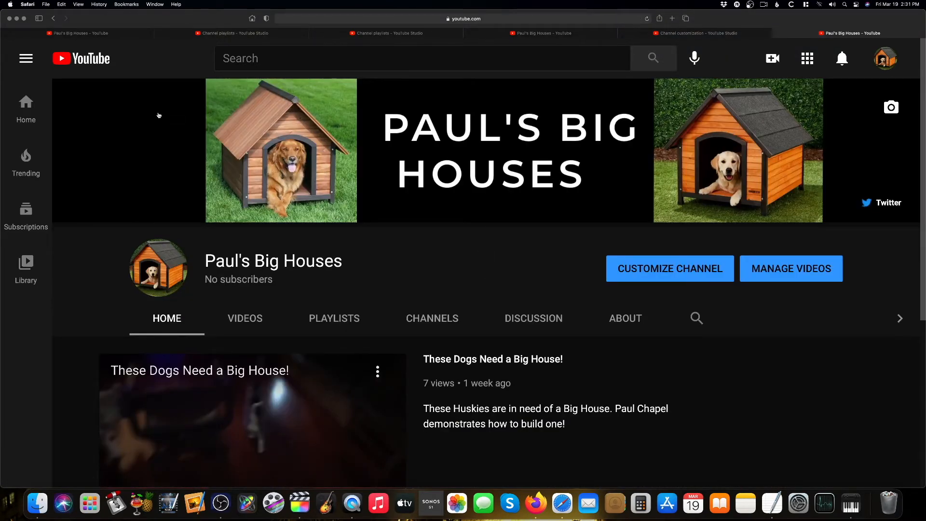
# Switch to the Paul Chapel channel window in Firefox and open its YouTube Studio dashboard
pyautogui.hotkey('ctrl', 'Up')
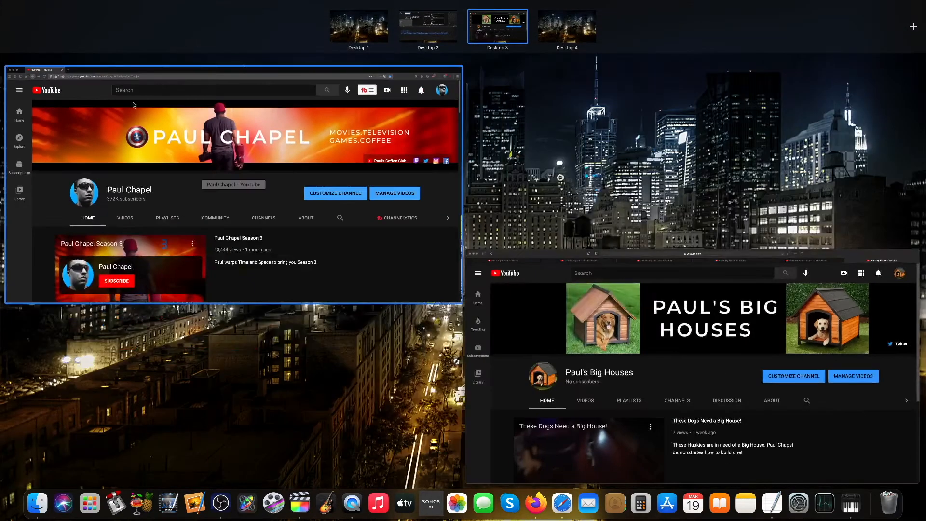
pyautogui.click(152, 120)
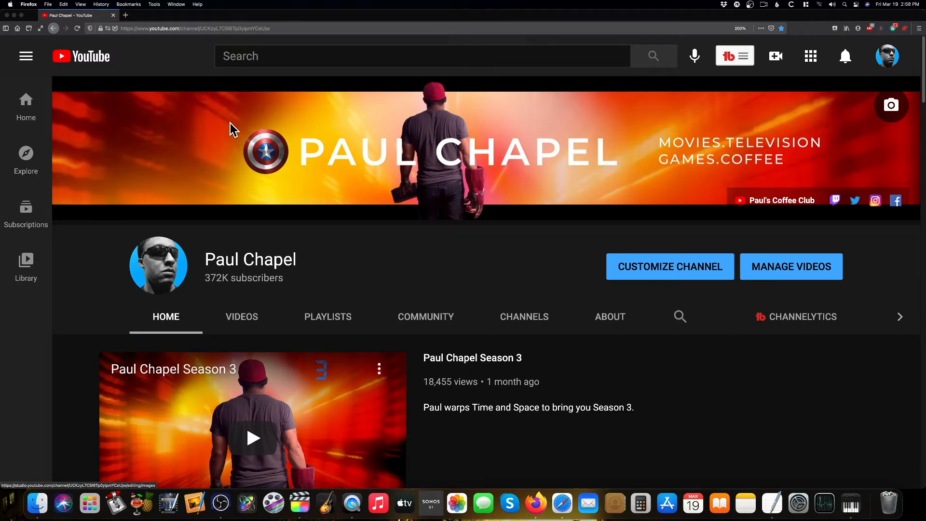
pyautogui.click(892, 57)
pyautogui.click(771, 192)
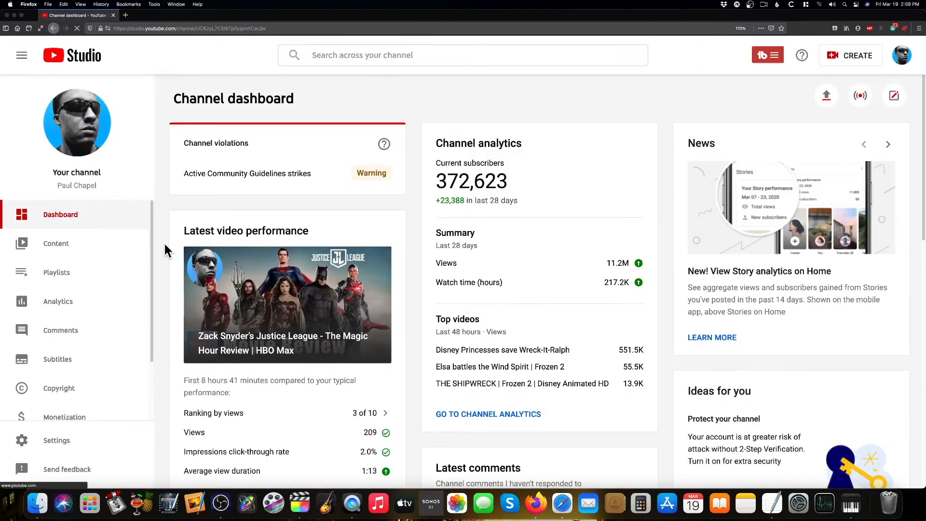
# Open the WandaVision playlist for editing on YouTube and browse its videos
pyautogui.click(61, 272)
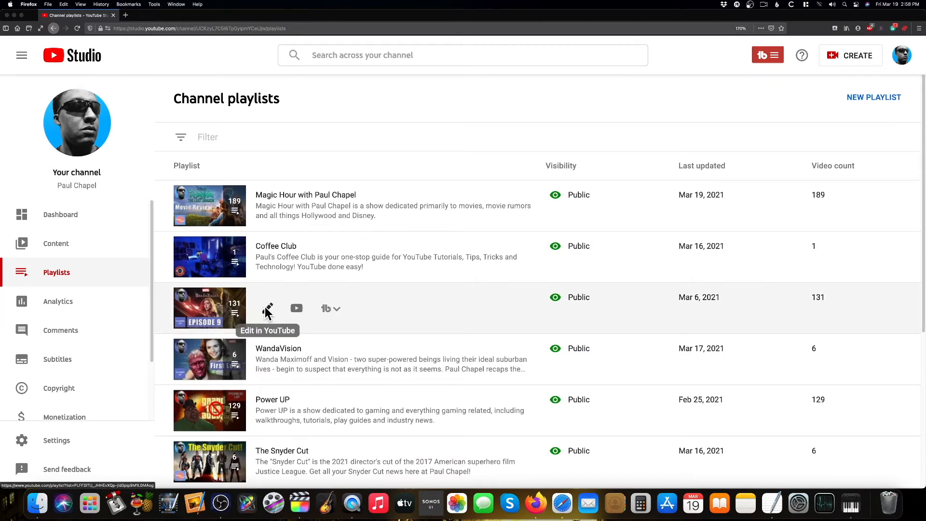
pyautogui.click(267, 360)
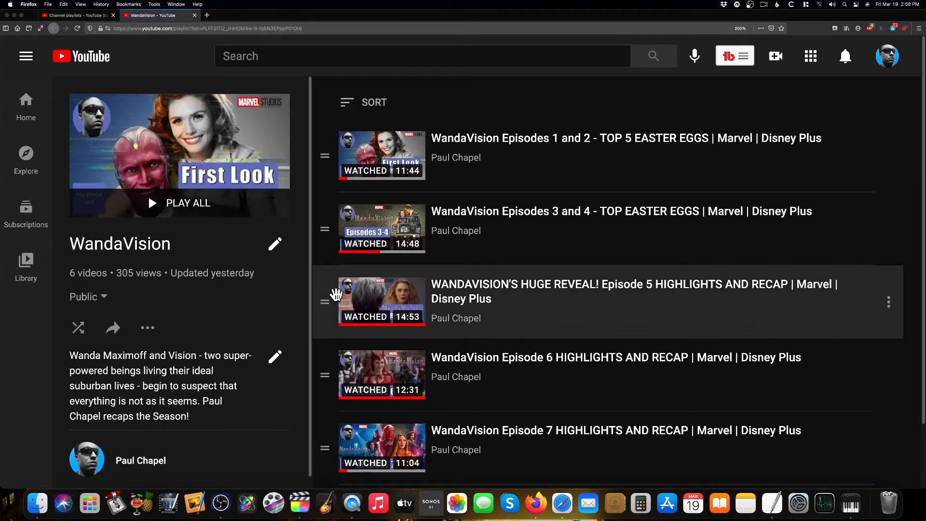
pyautogui.scroll(-1, 524, 291)
pyautogui.scroll(-3, 523, 289)
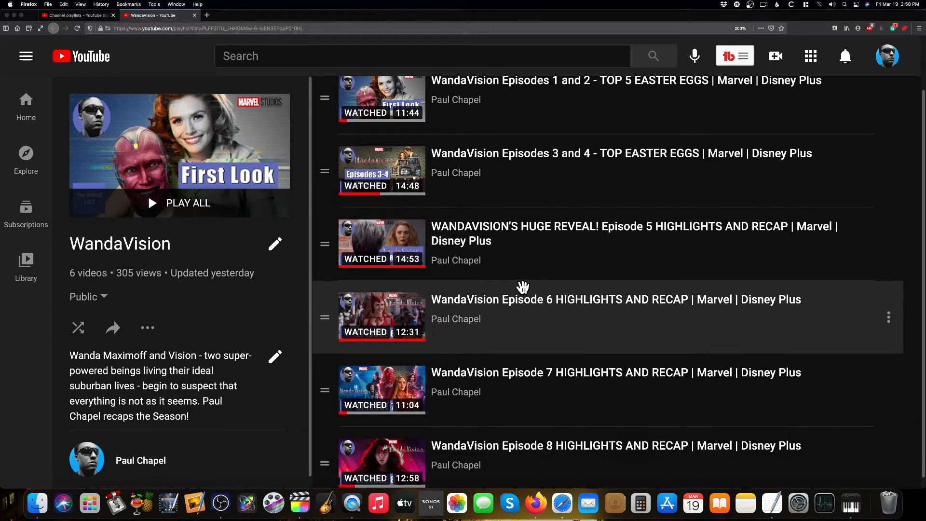
# Turn on the official series option in the WandaVision playlist settings and save
pyautogui.scroll(4, 523, 285)
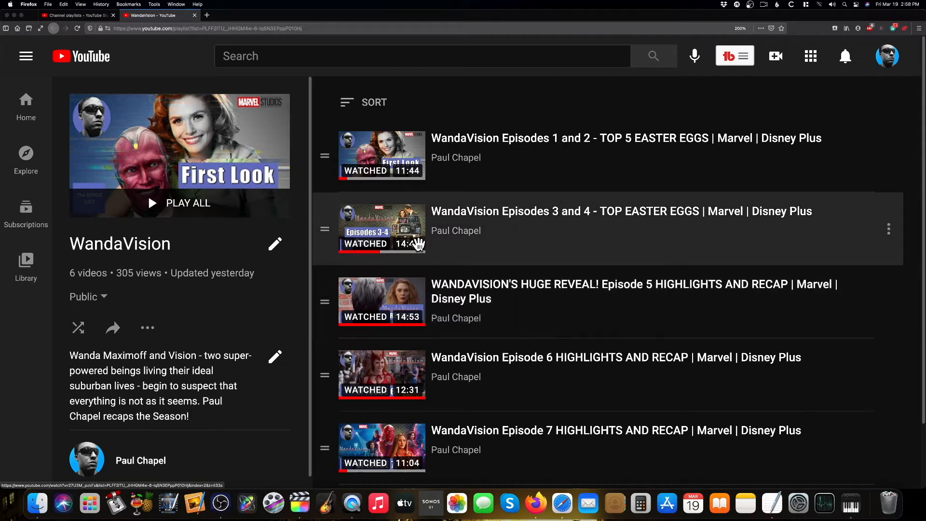
pyautogui.scroll(-3, 488, 258)
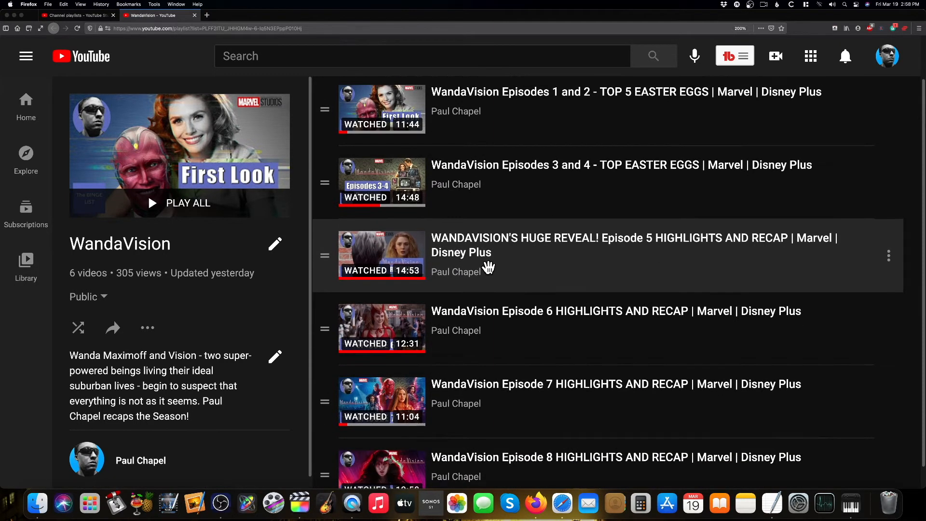
pyautogui.scroll(3, 488, 265)
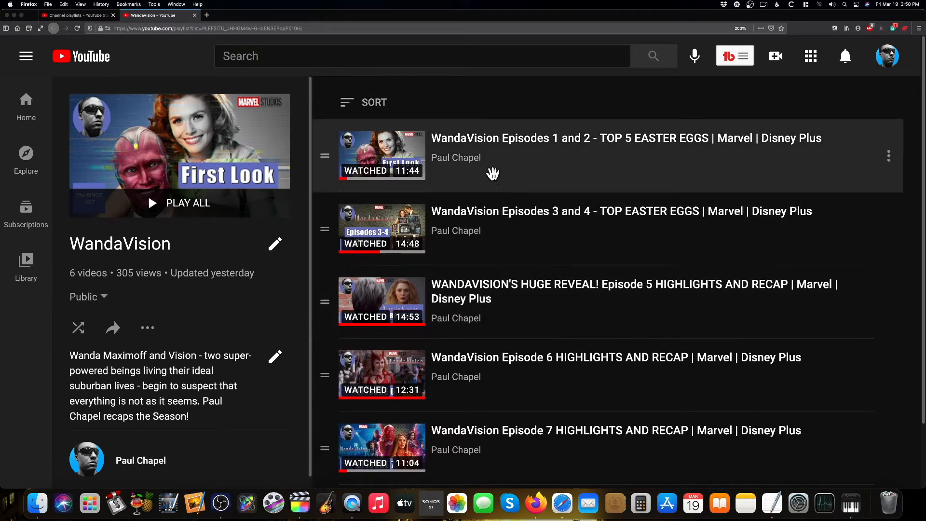
pyautogui.scroll(-3, 486, 297)
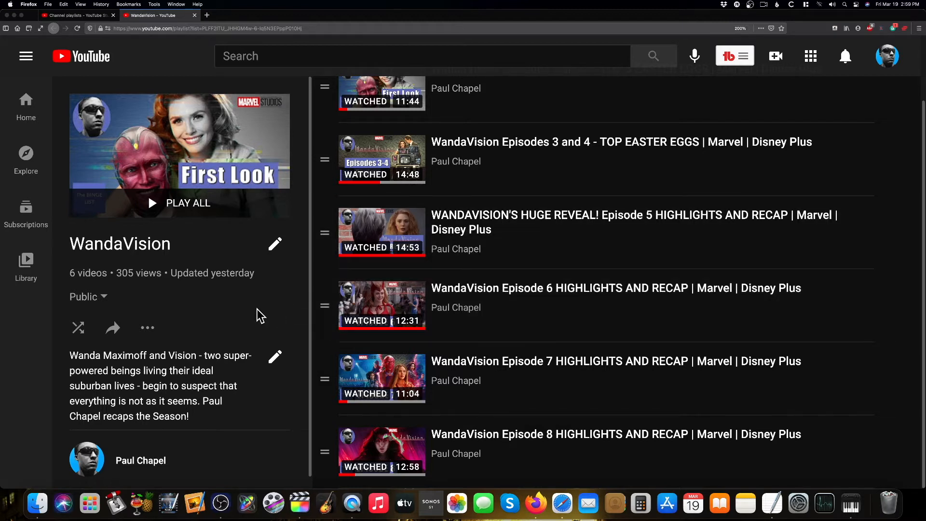
pyautogui.click(148, 329)
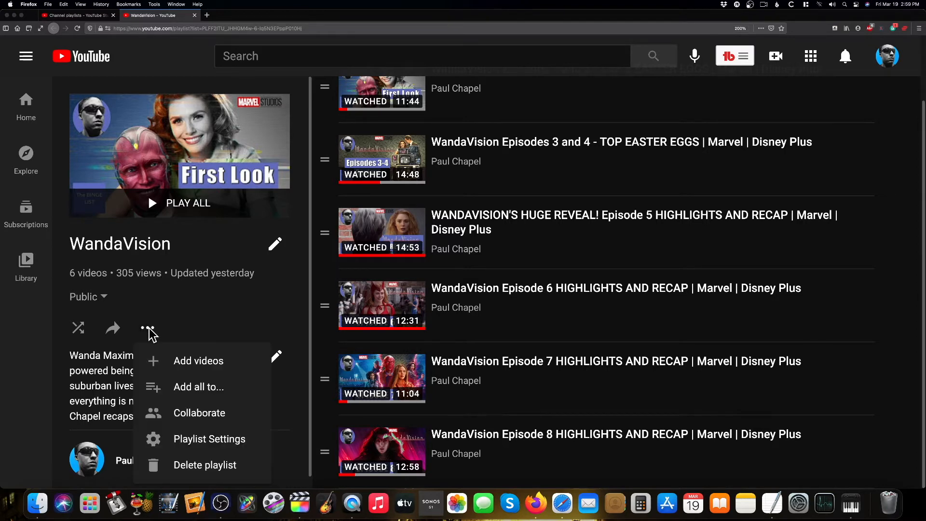
pyautogui.click(189, 440)
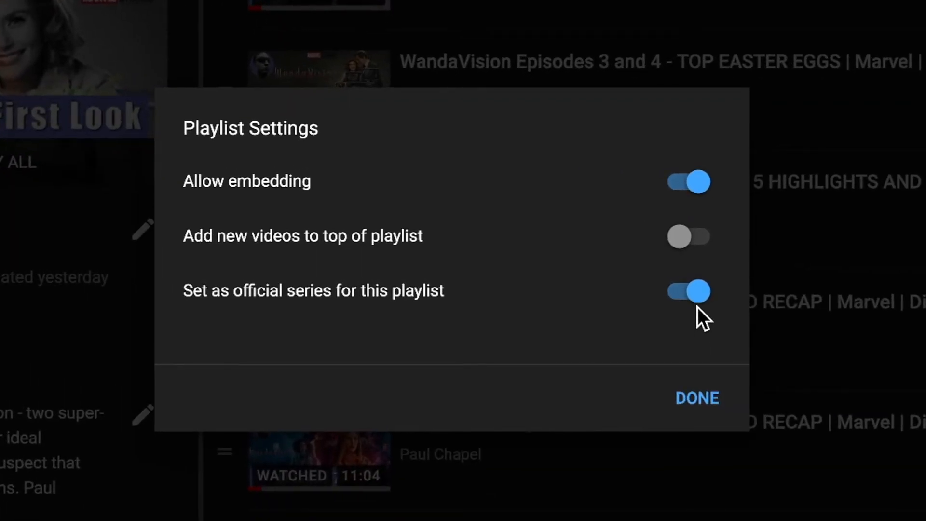
pyautogui.click(698, 297)
pyautogui.click(688, 294)
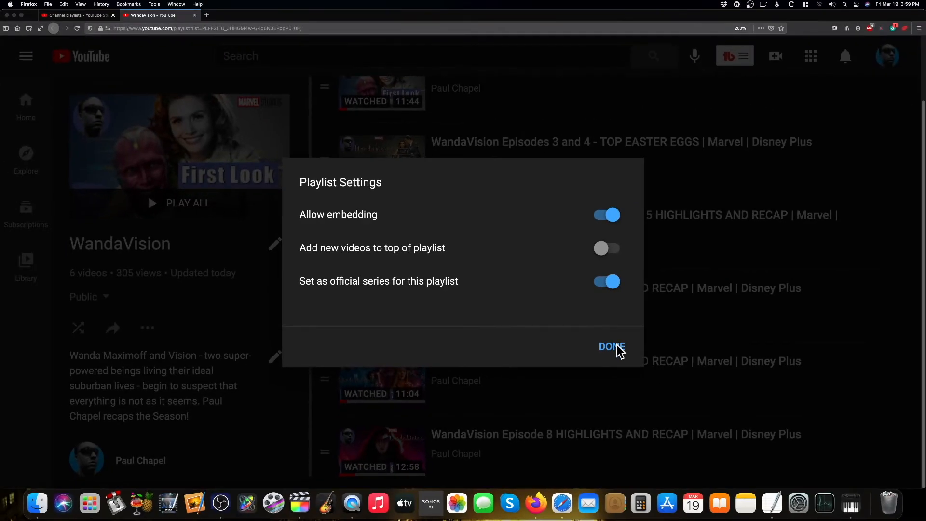
pyautogui.click(613, 347)
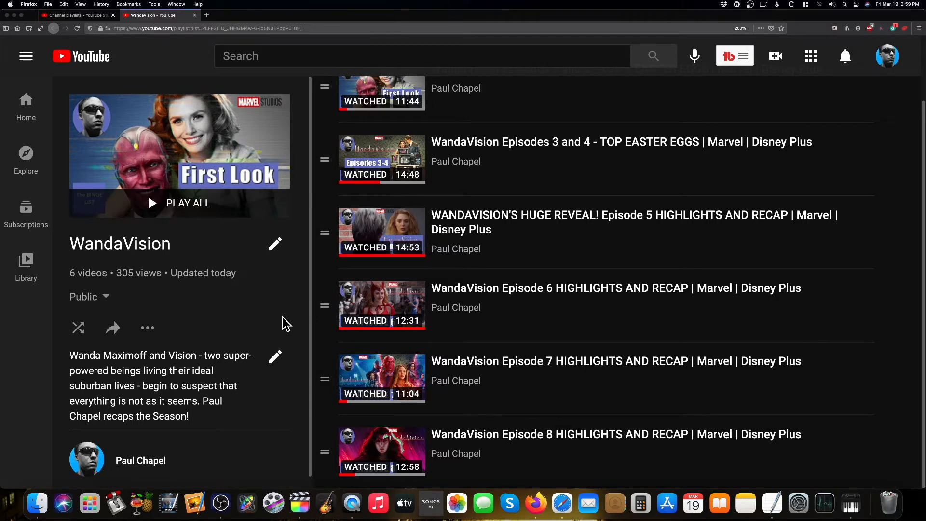
# Reopen the WandaVision playlist settings, turning off embedding and adding new videos to the top of the playlist
pyautogui.click(147, 328)
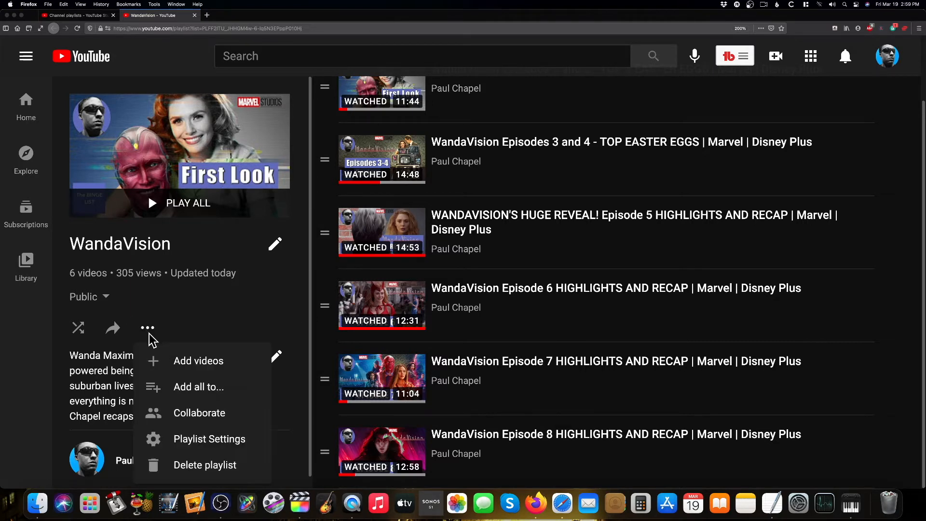
pyautogui.click(202, 440)
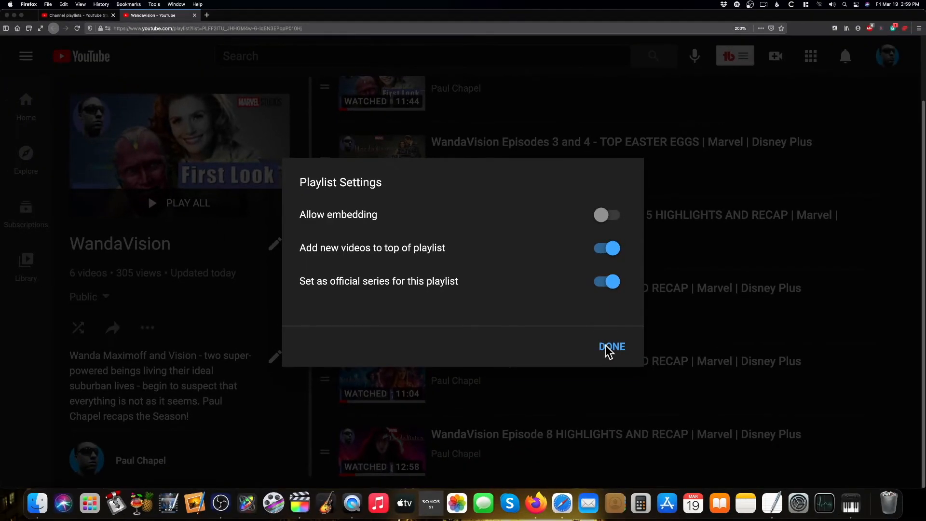
pyautogui.click(608, 348)
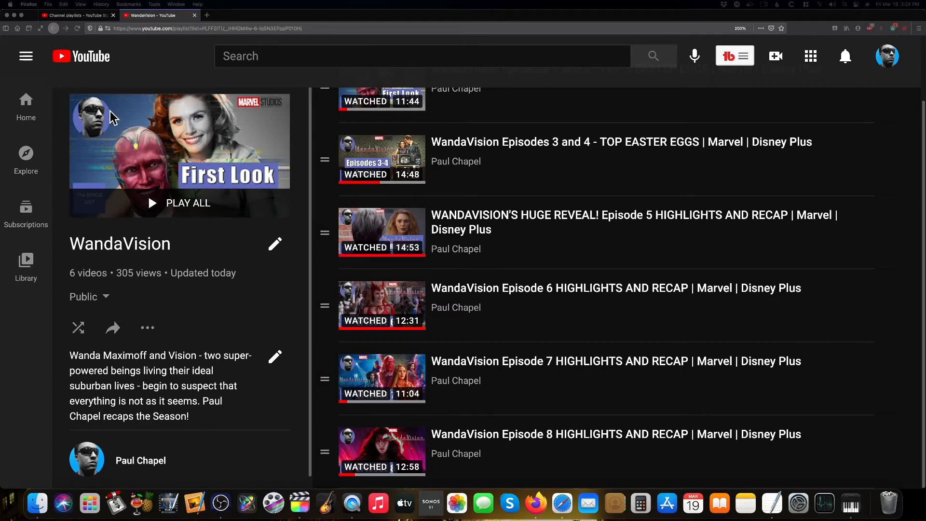
# Go to the YouTube home page and search for curt and paul discuss
pyautogui.click(94, 61)
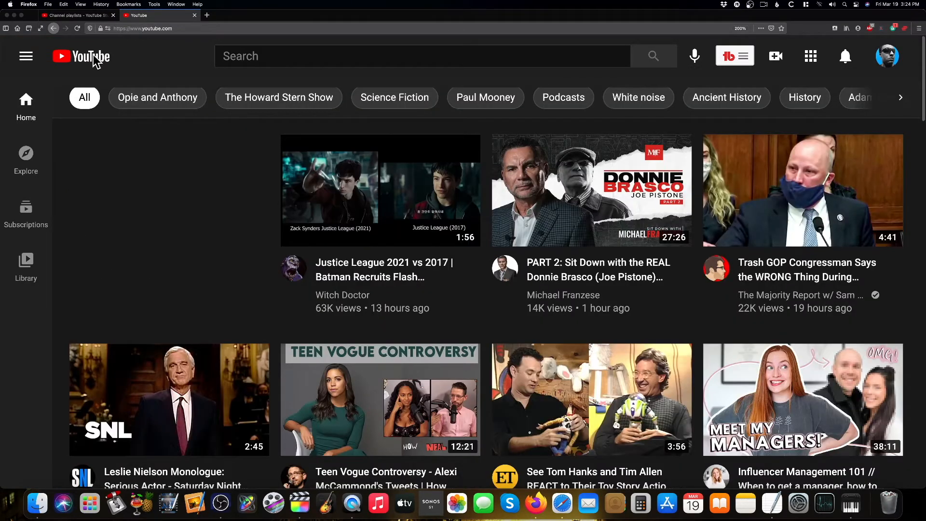
pyautogui.scroll(-6, 215, 244)
pyautogui.scroll(-2, 215, 244)
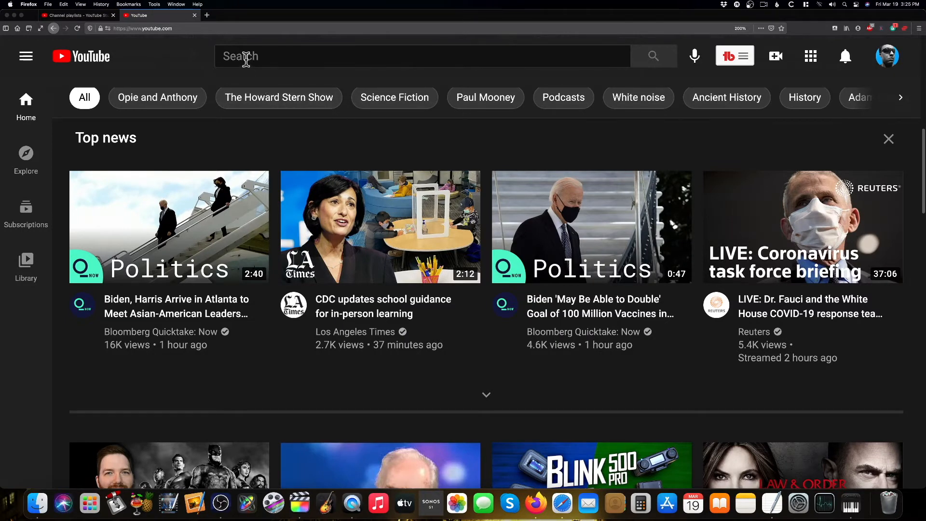
pyautogui.click(245, 57)
pyautogui.write('curt')
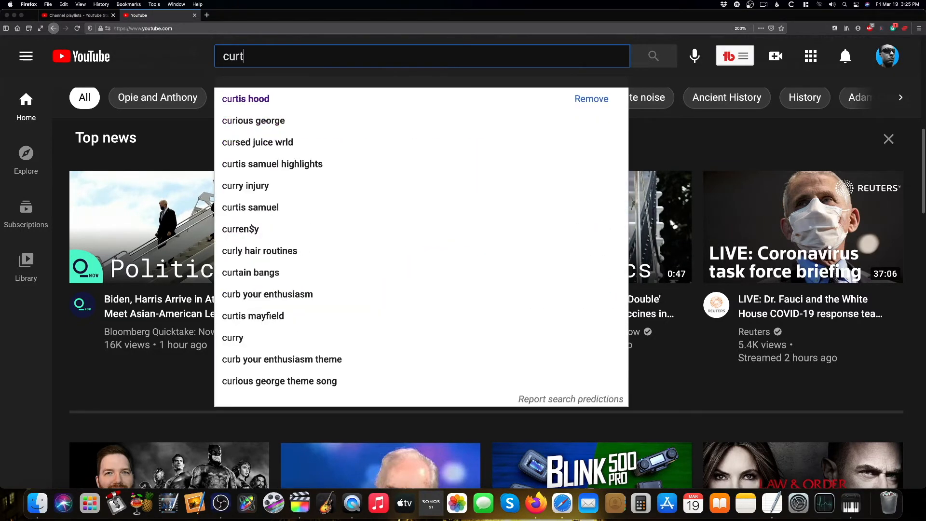
pyautogui.write(' and paul ')
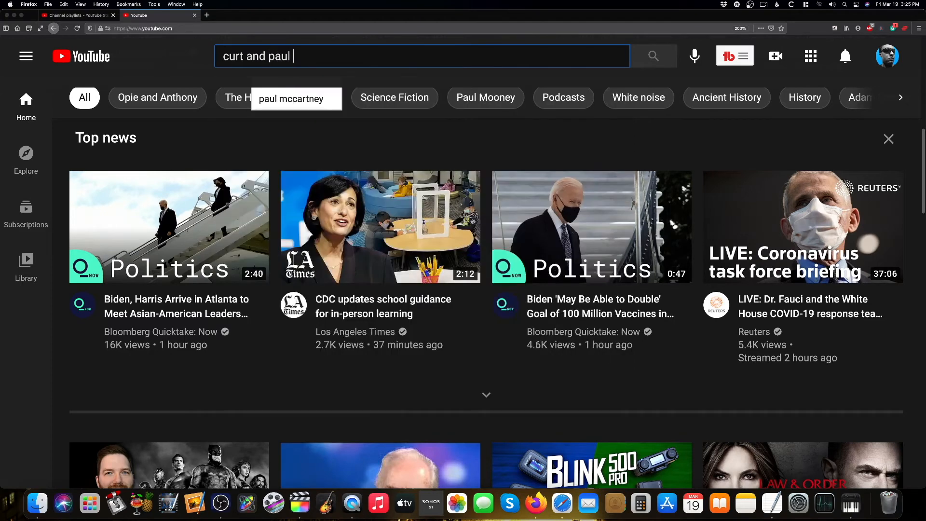
pyautogui.write('discuss')
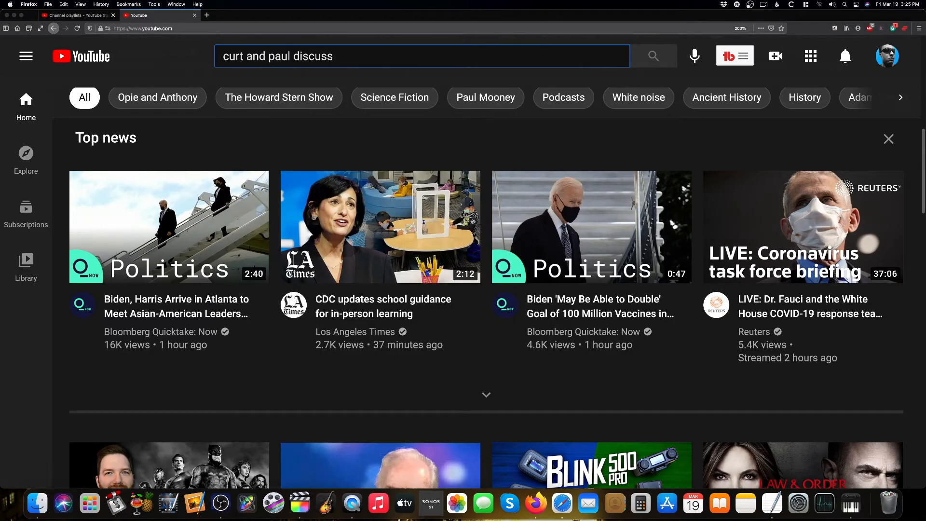
pyautogui.press('Return')
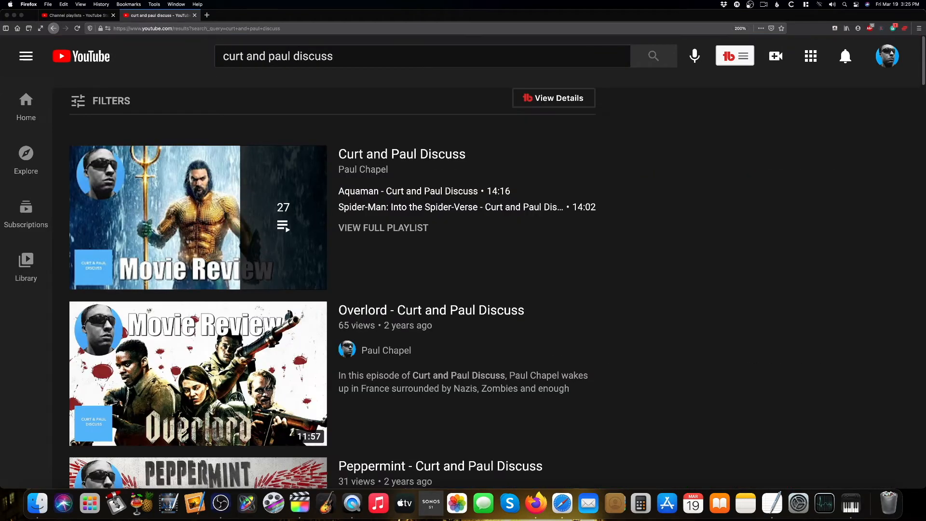
# Open the Curt and Paul Discuss playlist and browse through its videos
pyautogui.click(357, 230)
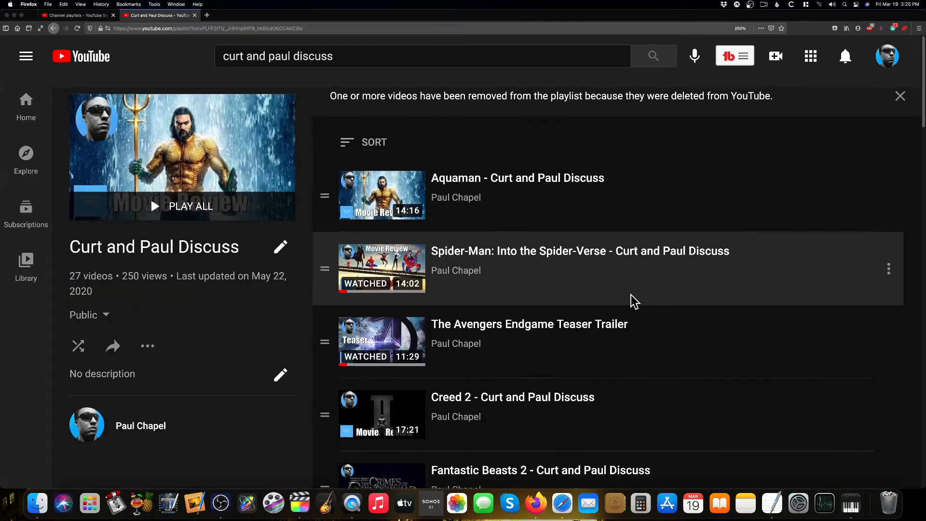
pyautogui.scroll(-3, 627, 307)
pyautogui.scroll(-4, 587, 314)
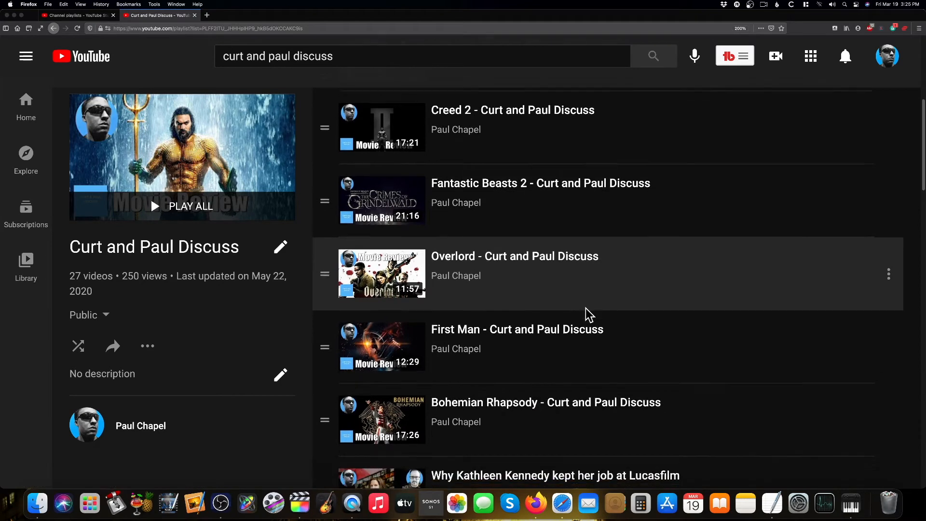
pyautogui.scroll(-6, 589, 315)
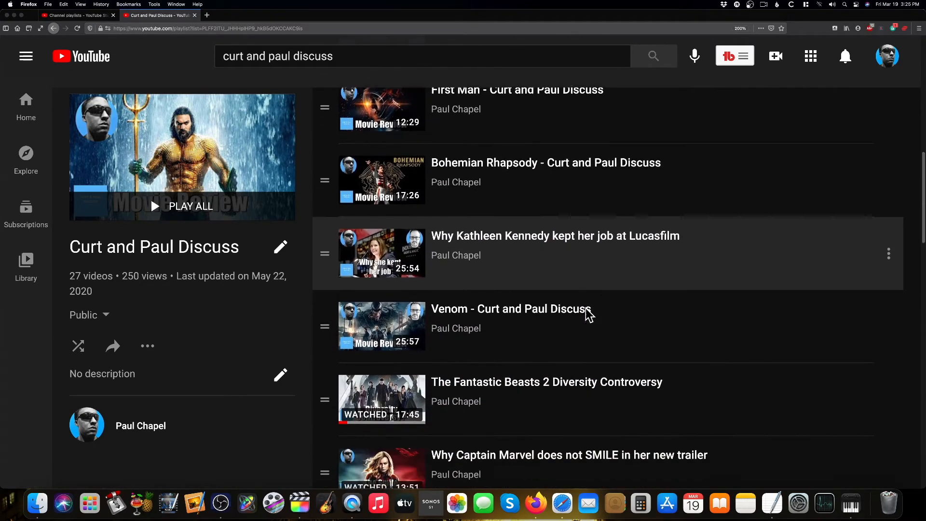
pyautogui.scroll(-3, 585, 310)
pyautogui.scroll(-5, 585, 310)
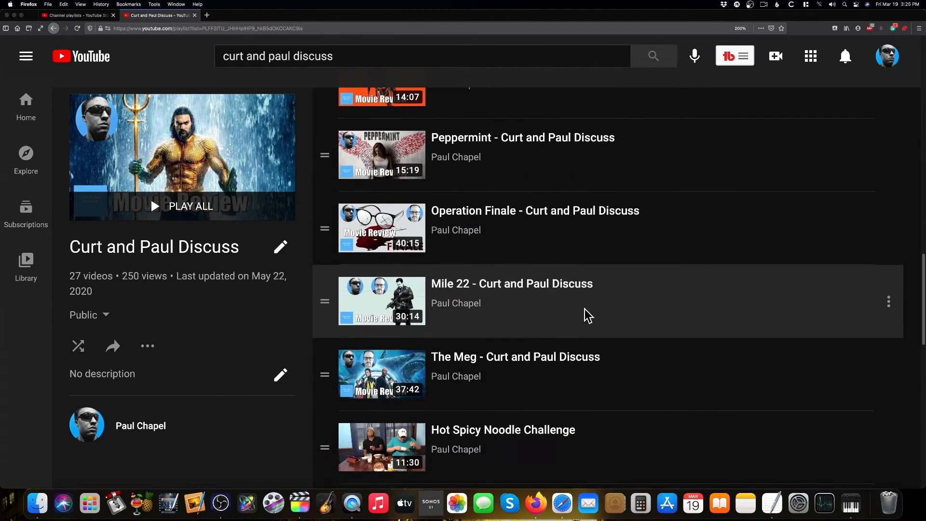
pyautogui.scroll(-7, 585, 315)
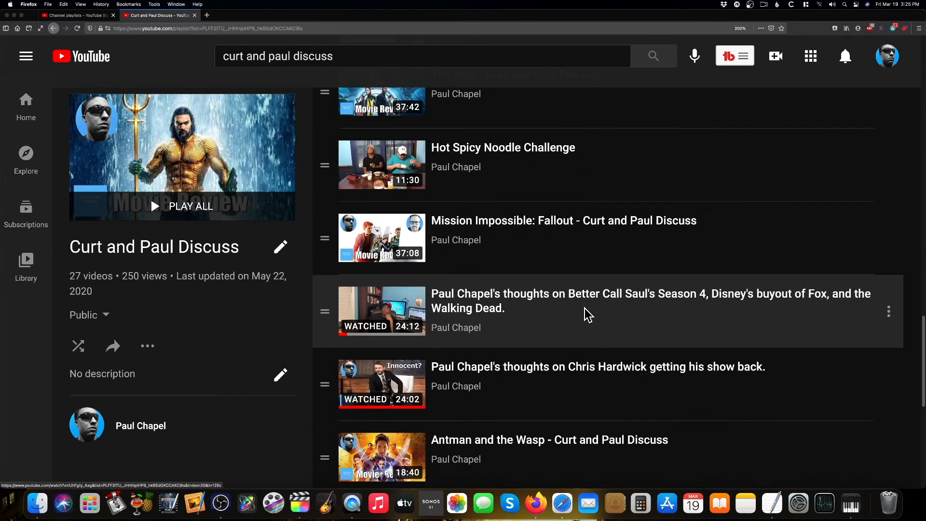
pyautogui.scroll(-5, 585, 309)
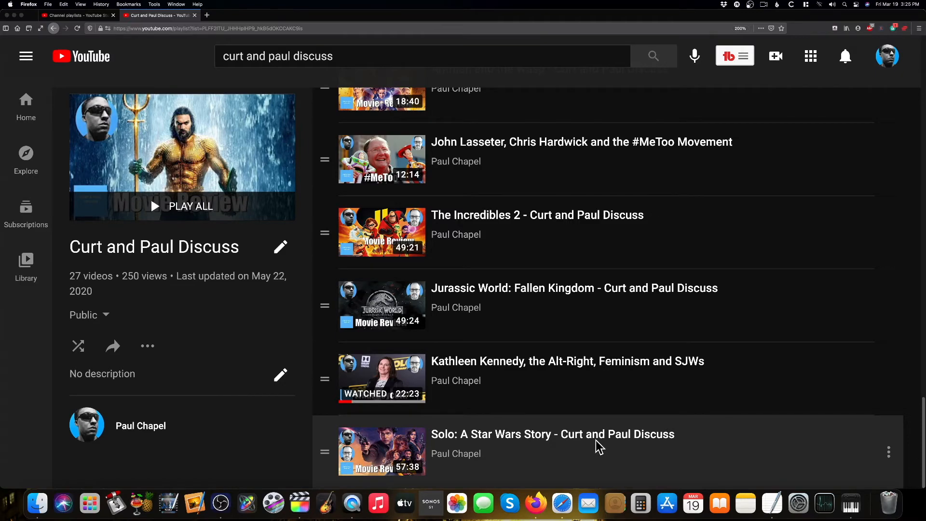
pyautogui.scroll(10, 599, 450)
pyautogui.scroll(20, 599, 448)
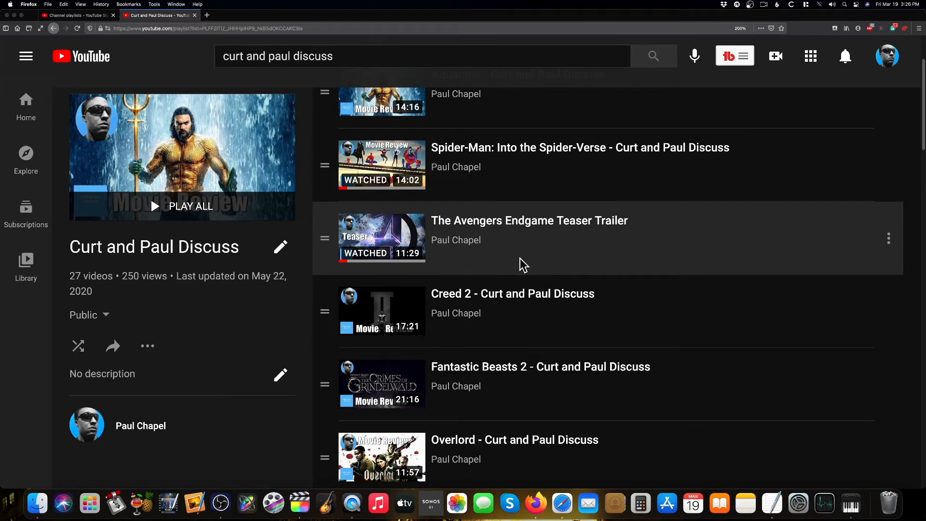
# Turn on the official series option in the Curt and Paul Discuss playlist settings and save
pyautogui.click(152, 347)
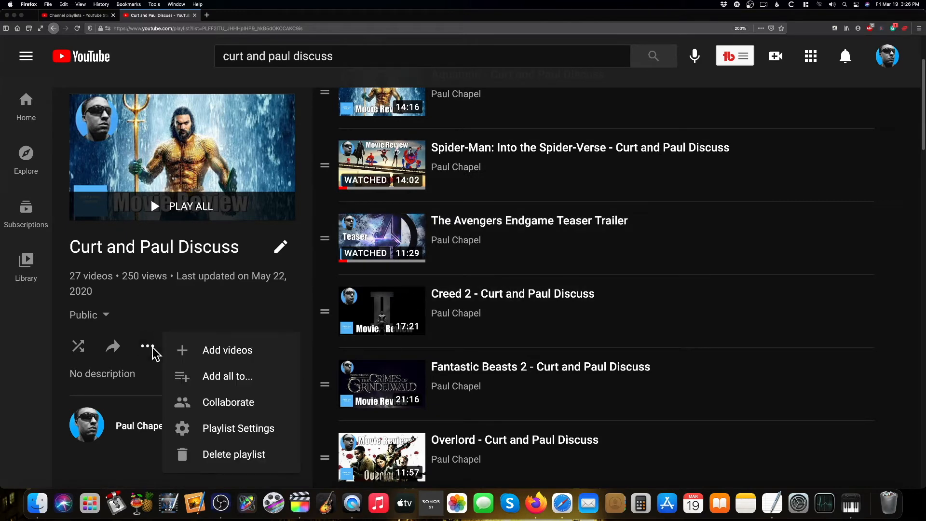
pyautogui.click(217, 428)
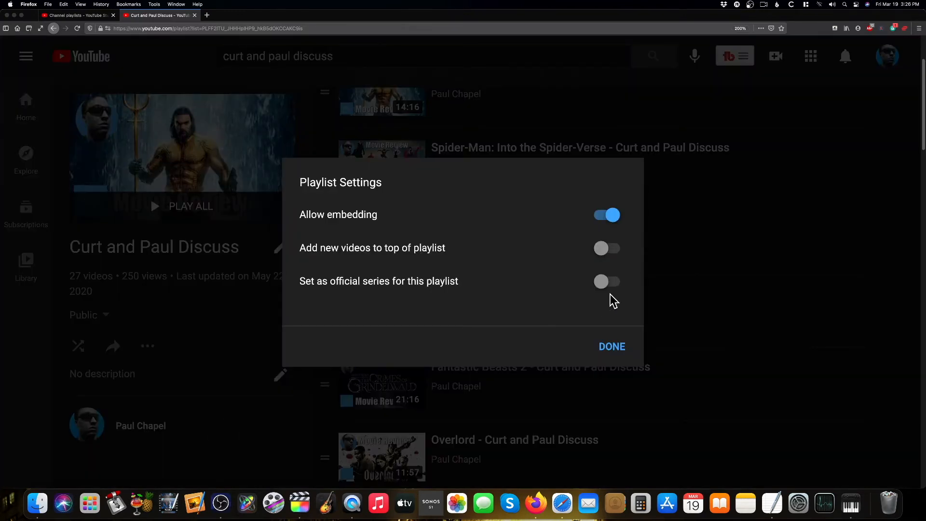
pyautogui.click(603, 283)
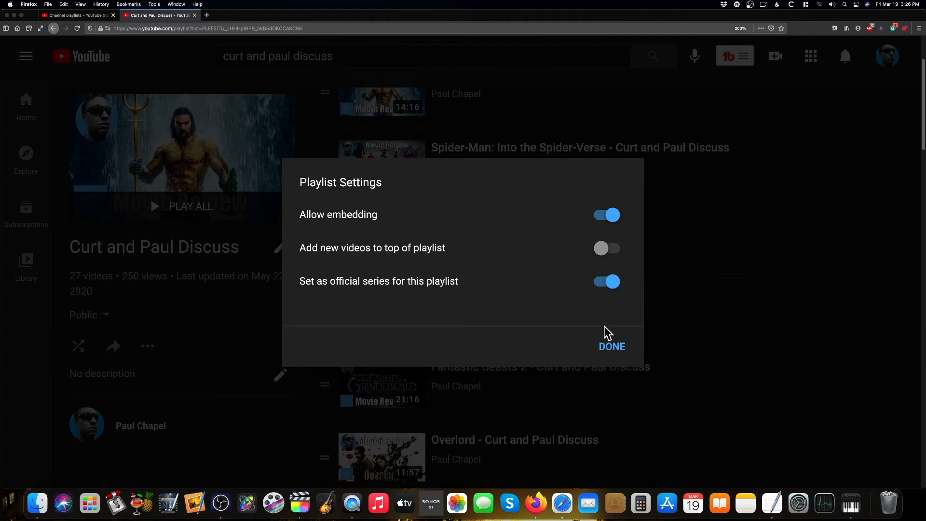
pyautogui.click(612, 348)
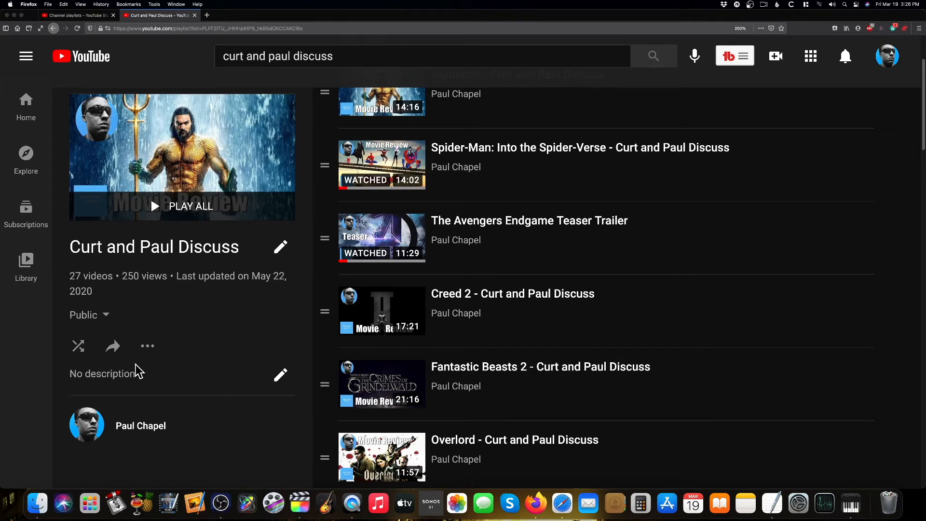
# Start editing the playlist description and cancel it
pyautogui.click(280, 376)
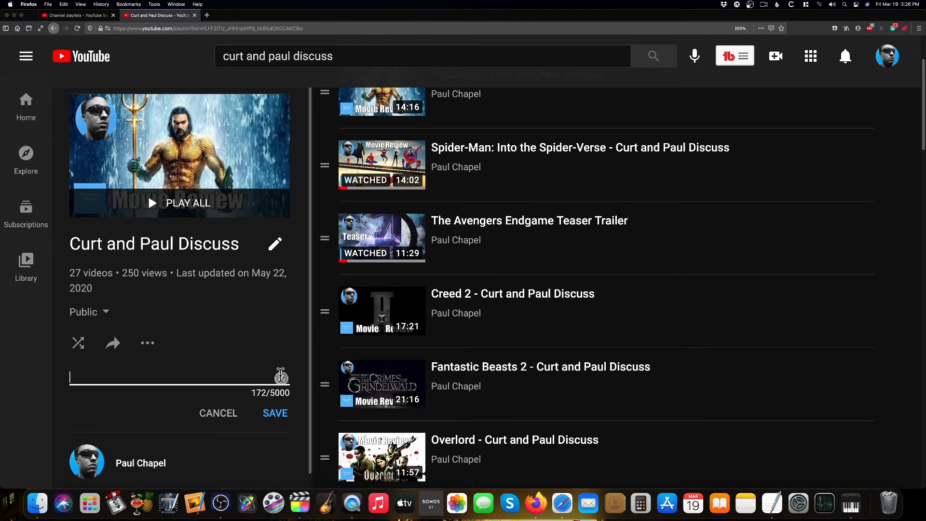
pyautogui.click(225, 416)
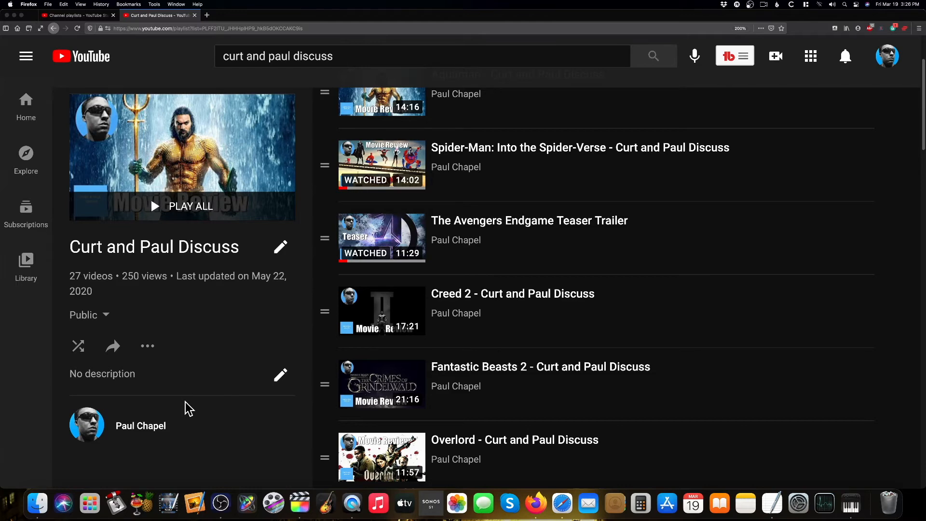
# Switch to the Paul's Big Houses channel page in Safari and review its home page sections
pyautogui.hotkey('ctrl', 'Up')
pyautogui.click(212, 273)
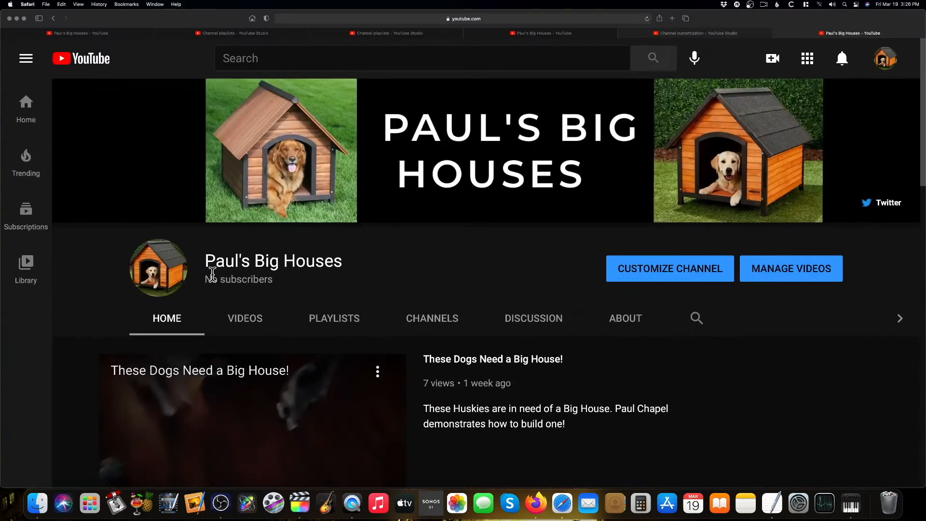
pyautogui.scroll(-15, 485, 290)
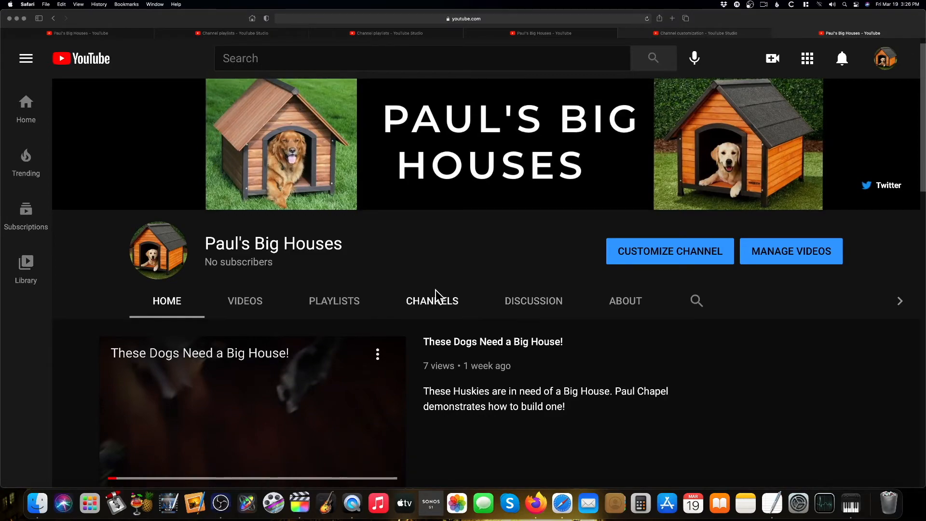
pyautogui.scroll(8, 489, 298)
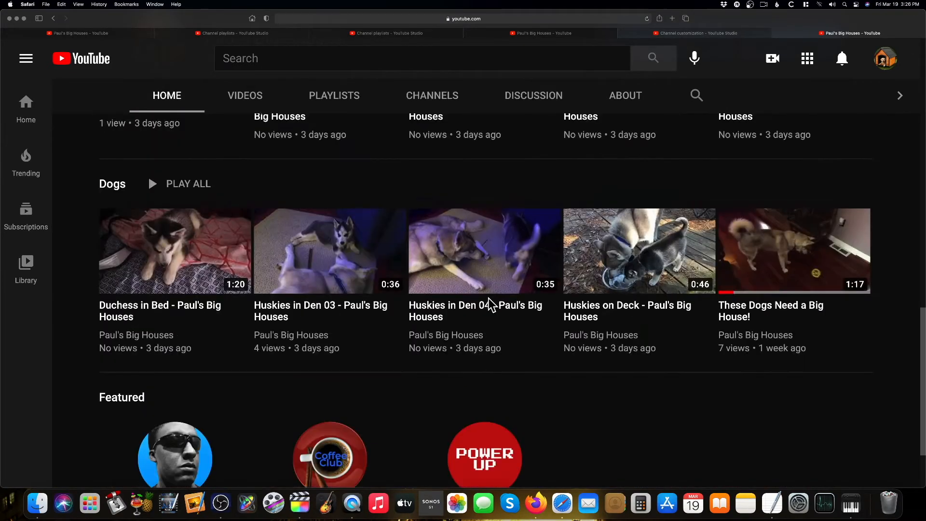
pyautogui.scroll(8, 488, 298)
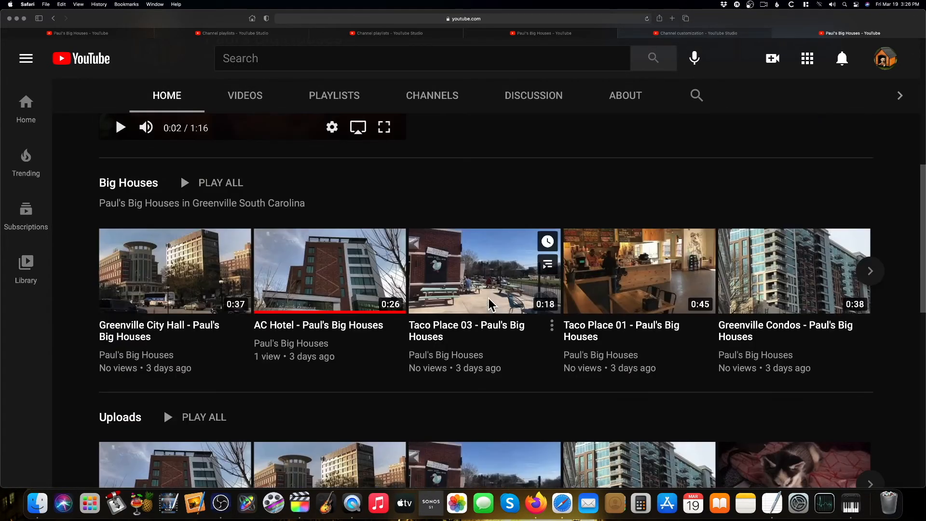
pyautogui.scroll(3, 488, 298)
pyautogui.scroll(-7, 488, 299)
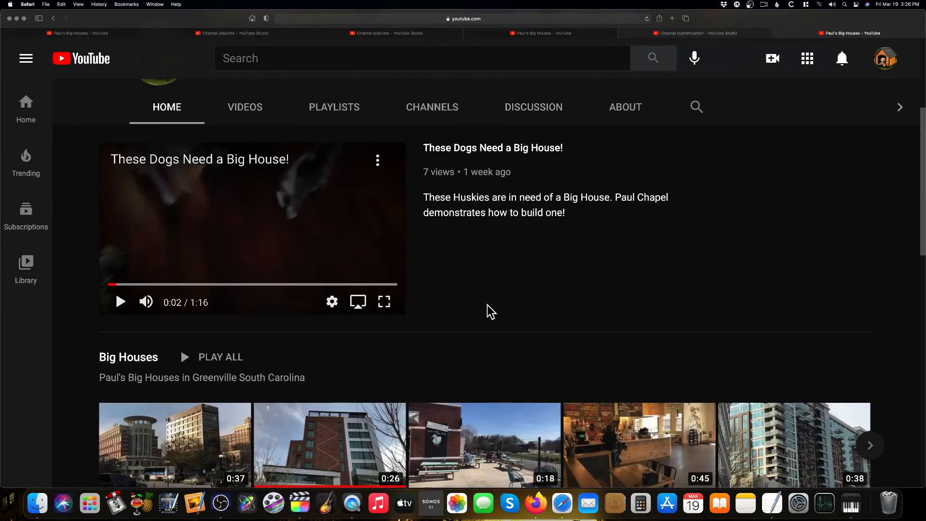
# Browse the channel home page sections, paging through the Uploads row of videos
pyautogui.scroll(-10, 487, 305)
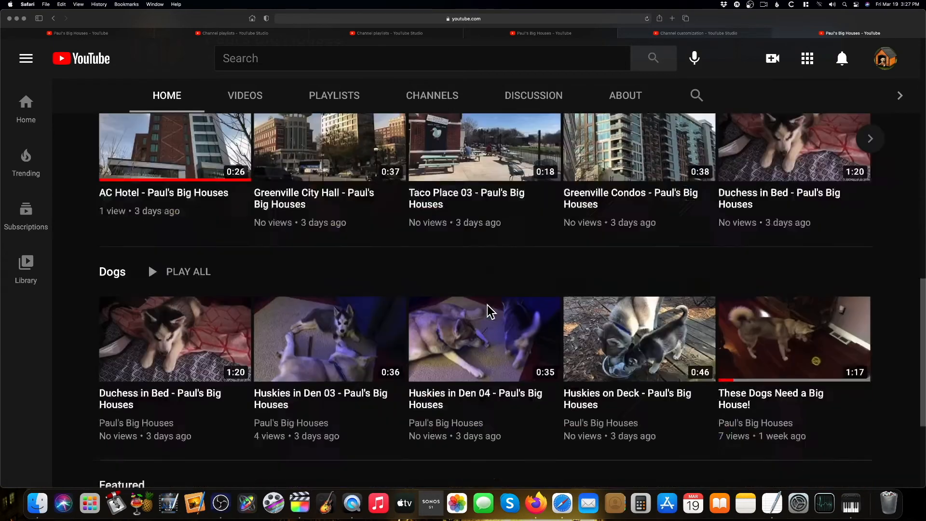
pyautogui.scroll(-4, 491, 312)
pyautogui.scroll(7, 490, 311)
pyautogui.click(871, 278)
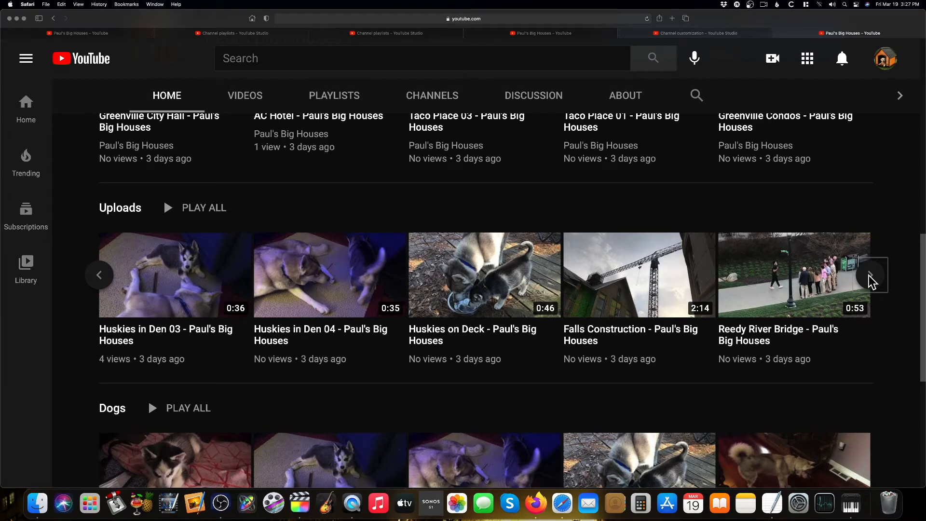
pyautogui.click(871, 278)
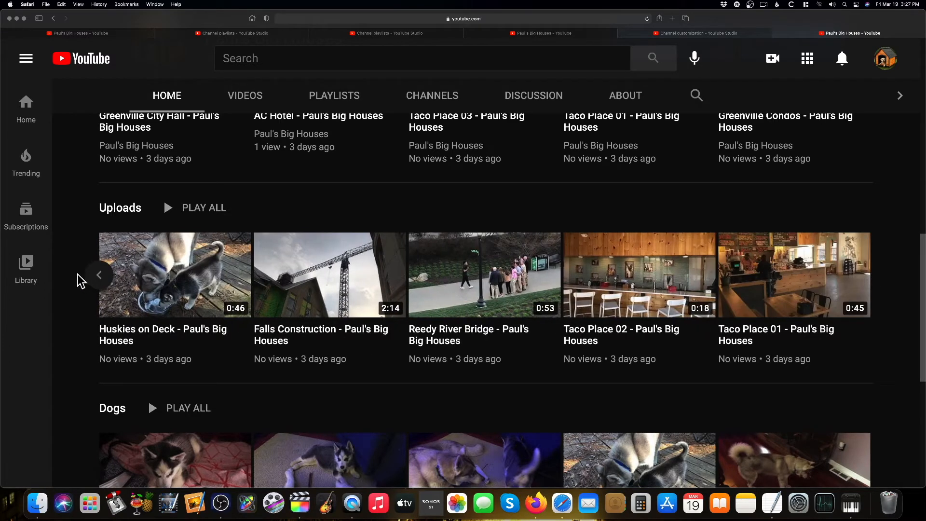
pyautogui.click(97, 276)
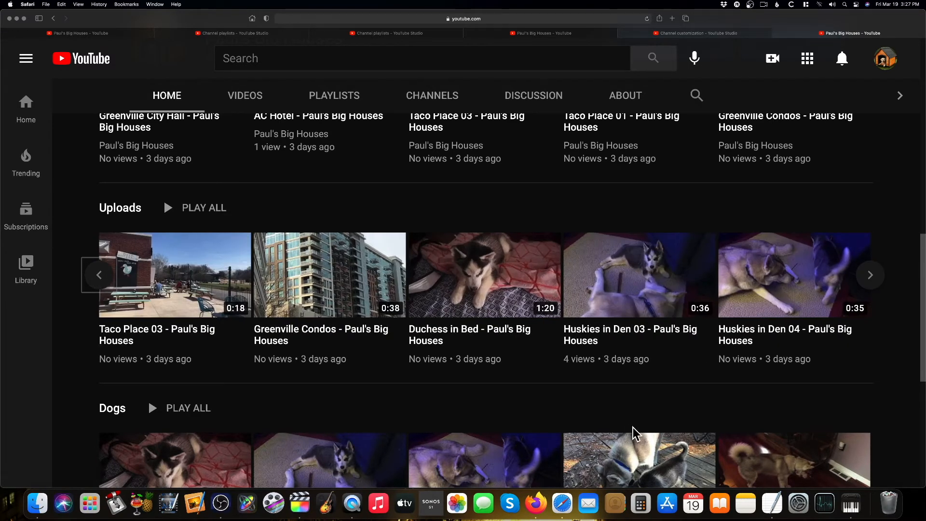
pyautogui.scroll(-5, 634, 433)
pyautogui.scroll(9, 634, 432)
pyautogui.scroll(8, 634, 430)
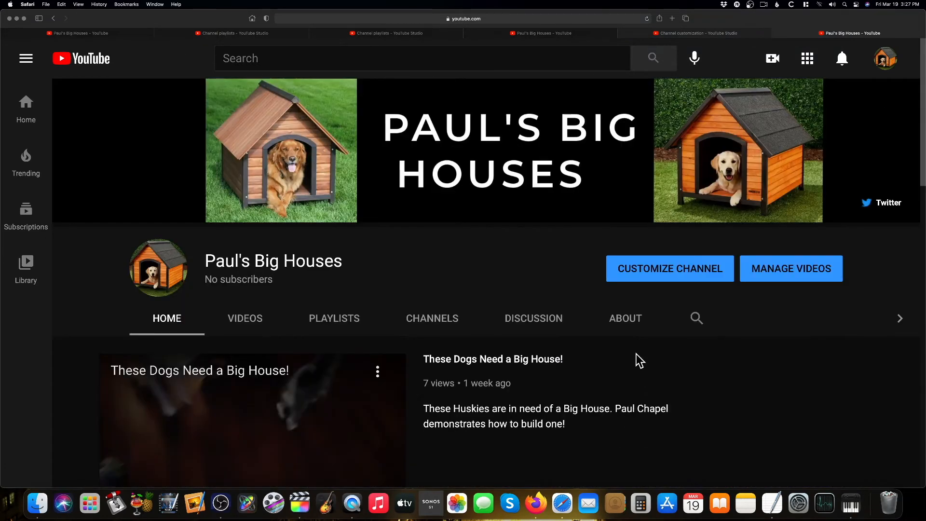
# Open channel customization and add a Multiple playlists section containing the Dogs and Big Houses playlists
pyautogui.click(657, 271)
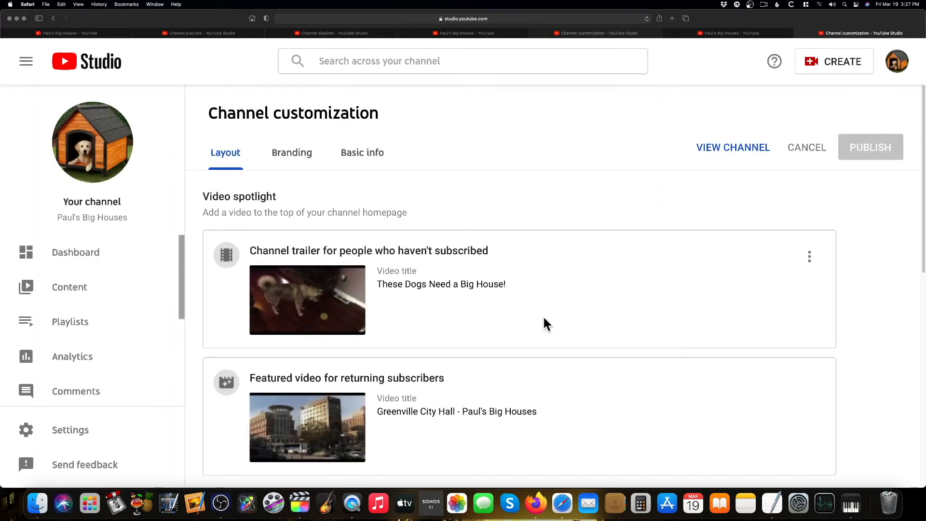
pyautogui.scroll(-1, 216, 357)
pyautogui.scroll(-10, 341, 356)
pyautogui.scroll(2, 490, 337)
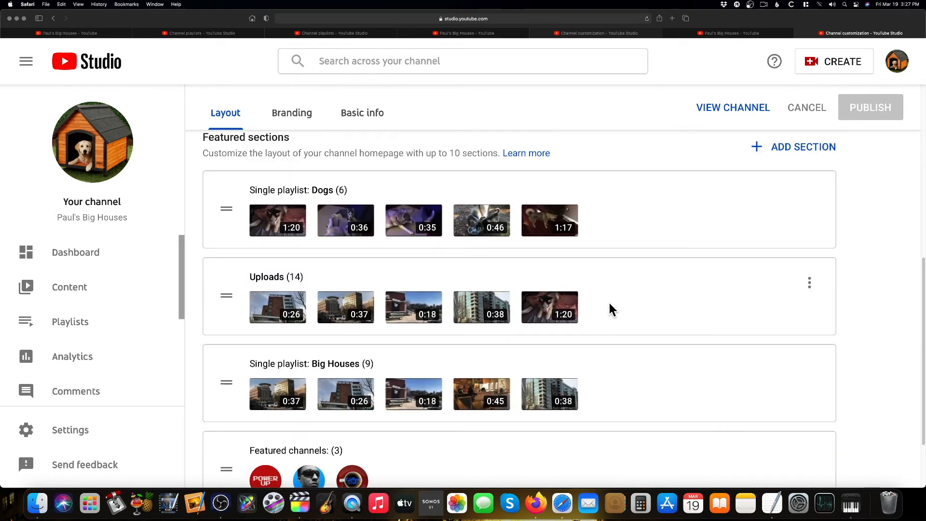
pyautogui.click(792, 153)
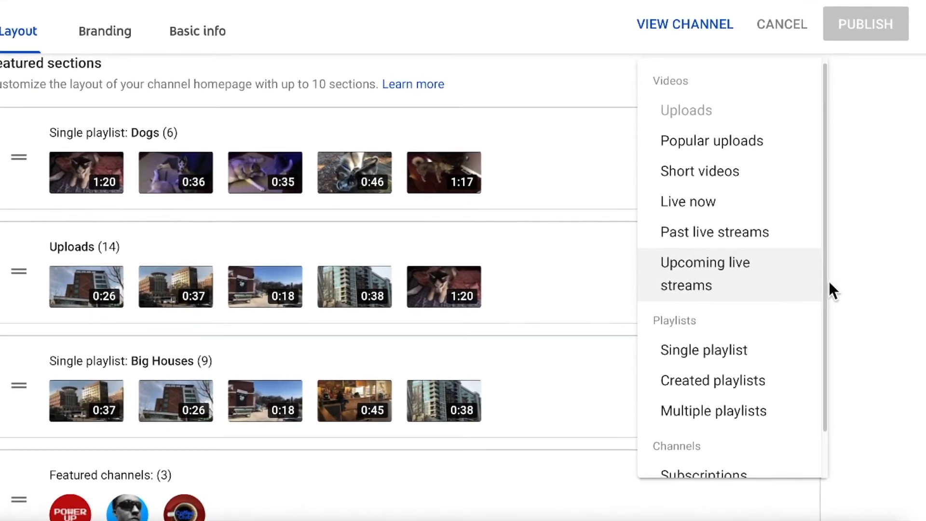
pyautogui.click(883, 265)
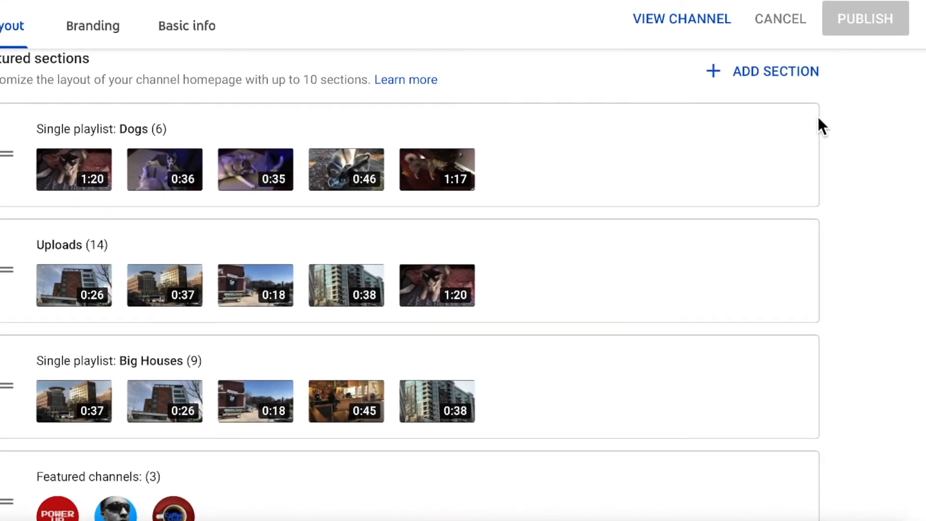
pyautogui.click(786, 76)
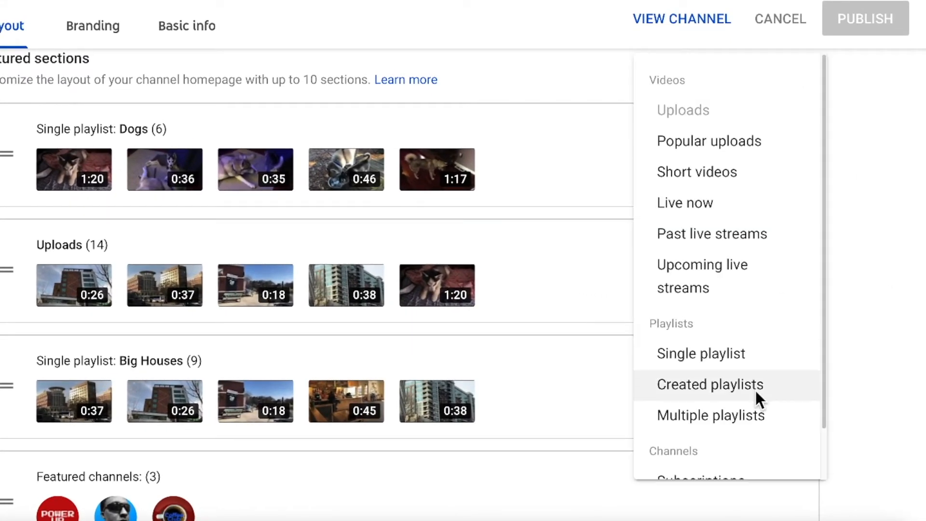
pyautogui.scroll(-1, 753, 389)
pyautogui.click(745, 375)
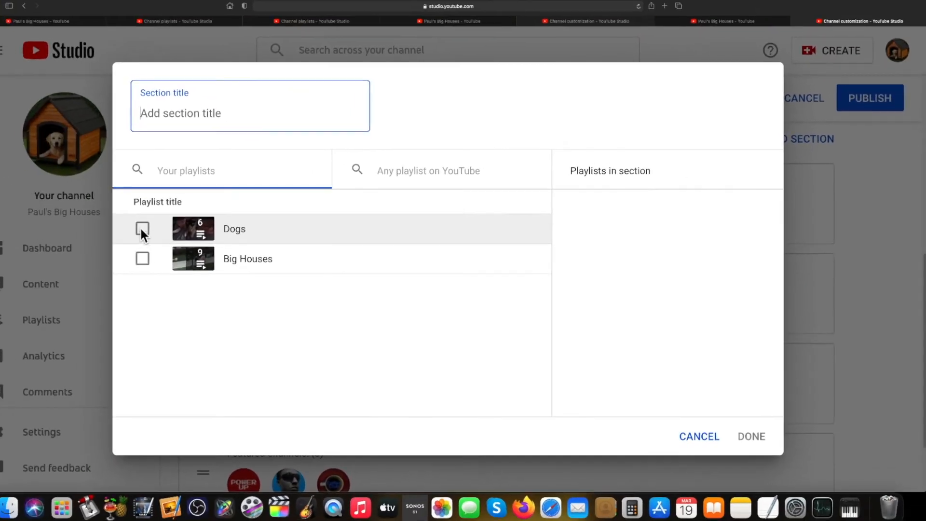
pyautogui.click(168, 233)
pyautogui.click(168, 262)
pyautogui.click(755, 434)
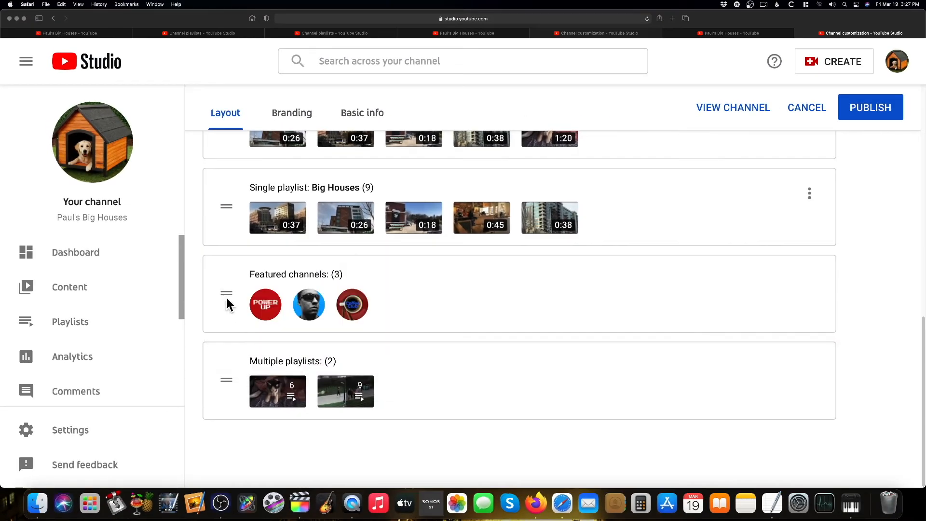
# Publish the layout changes and view the updated channel home page
pyautogui.click(863, 109)
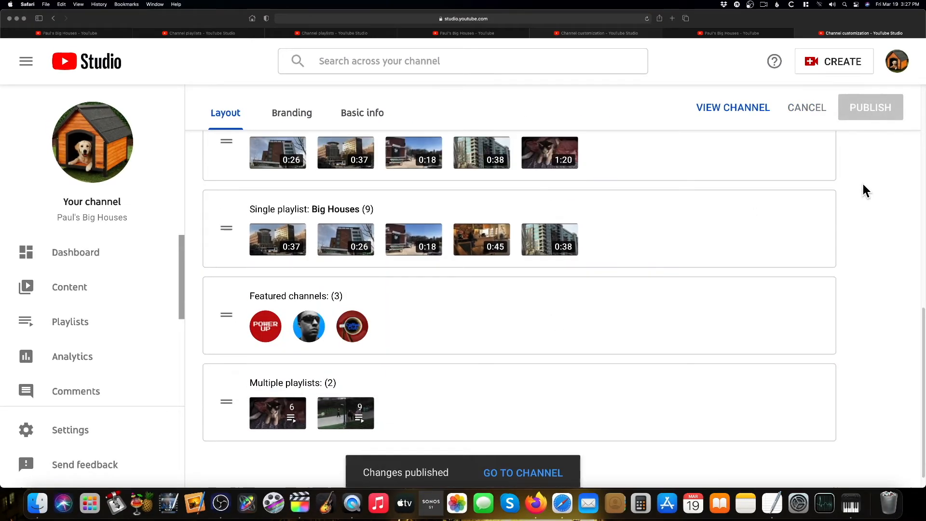
pyautogui.click(523, 471)
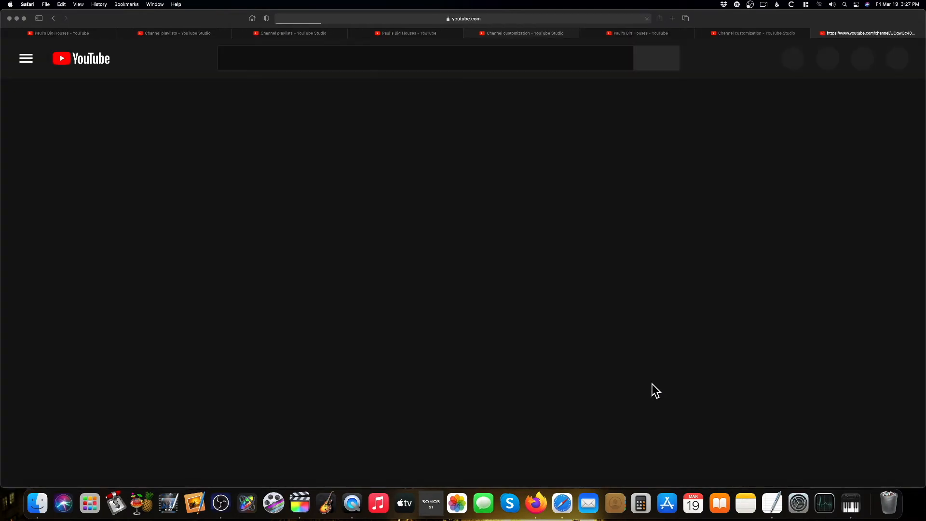
pyautogui.scroll(-15, 590, 343)
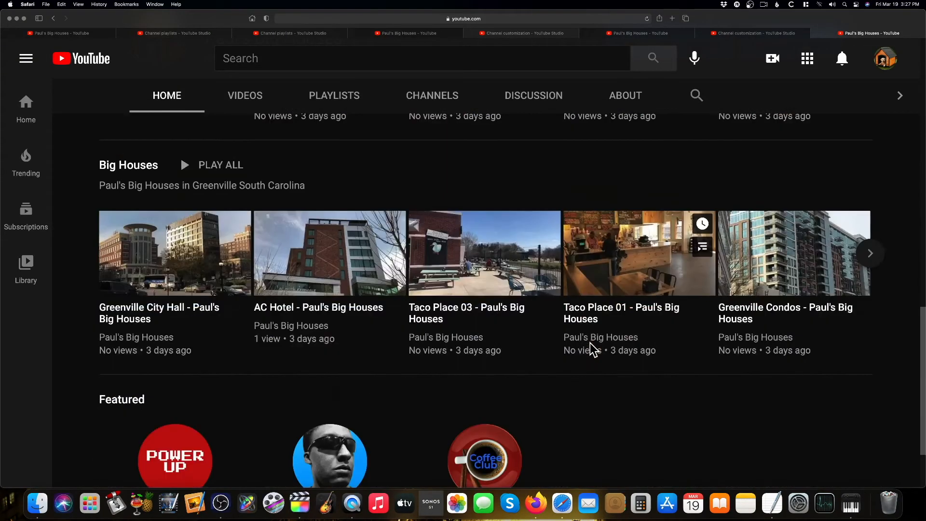
pyautogui.scroll(5, 589, 344)
pyautogui.scroll(10, 590, 344)
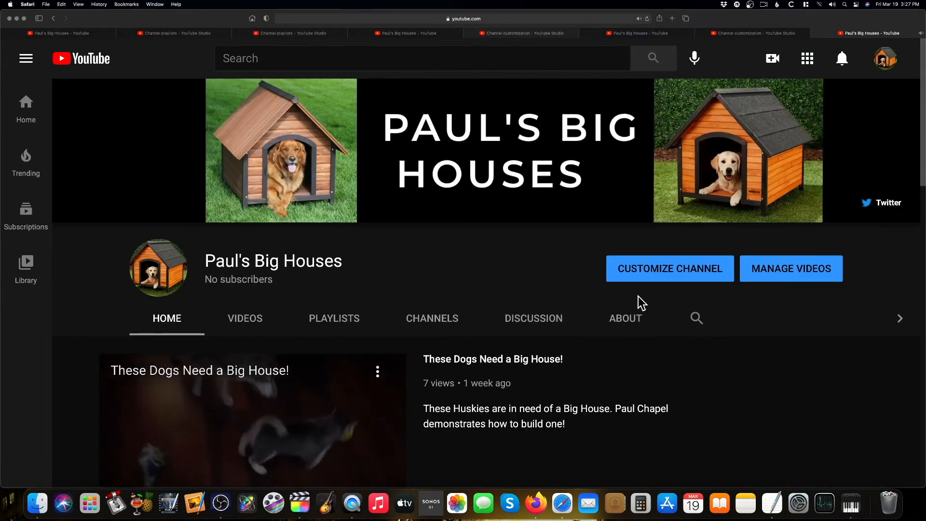
# Reopen channel customization and close the extra browser tabs
pyautogui.click(652, 270)
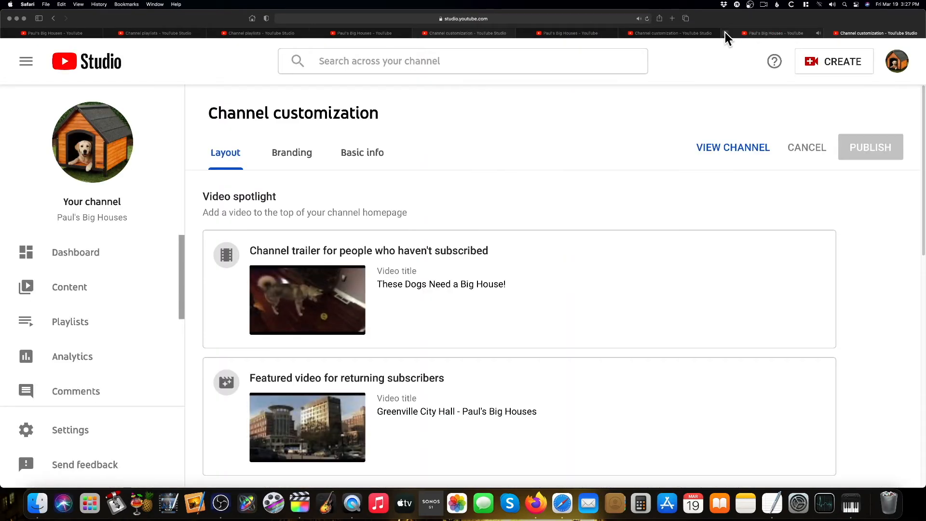
pyautogui.click(726, 32)
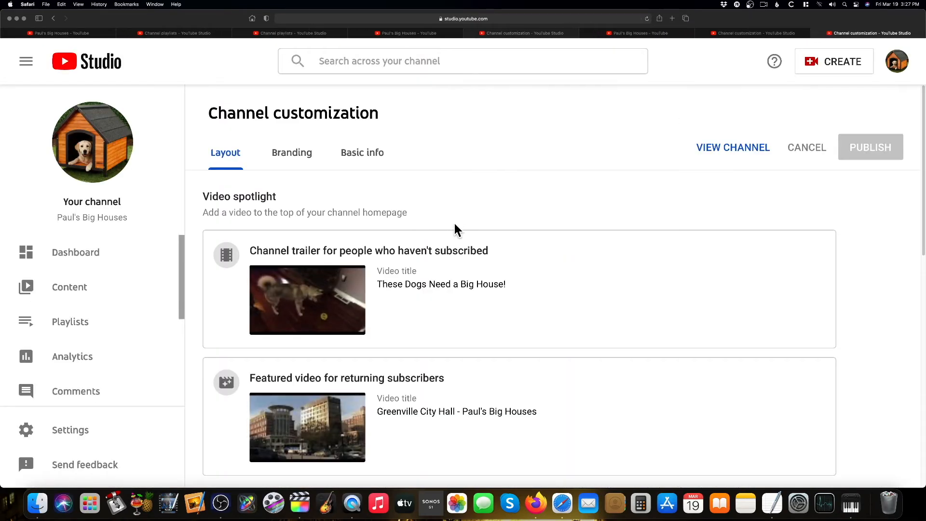
pyautogui.scroll(-3, 483, 277)
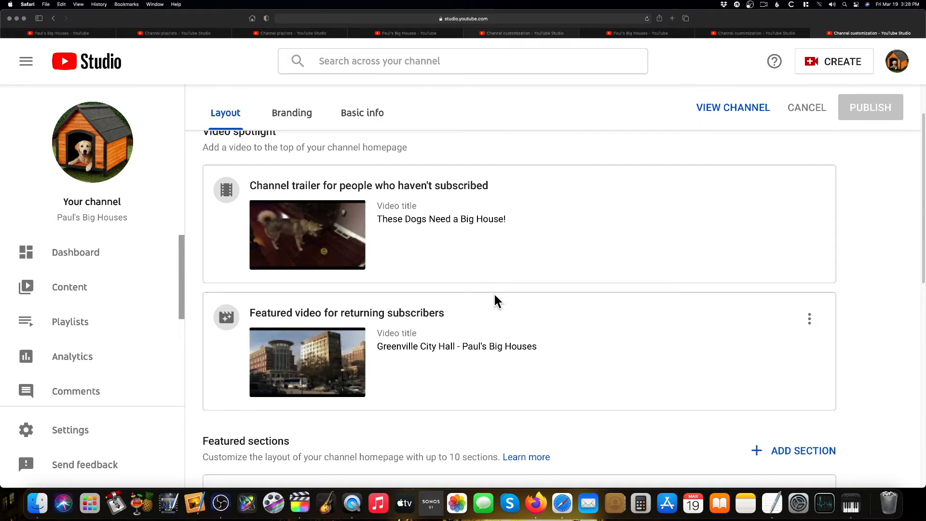
pyautogui.scroll(-2, 497, 302)
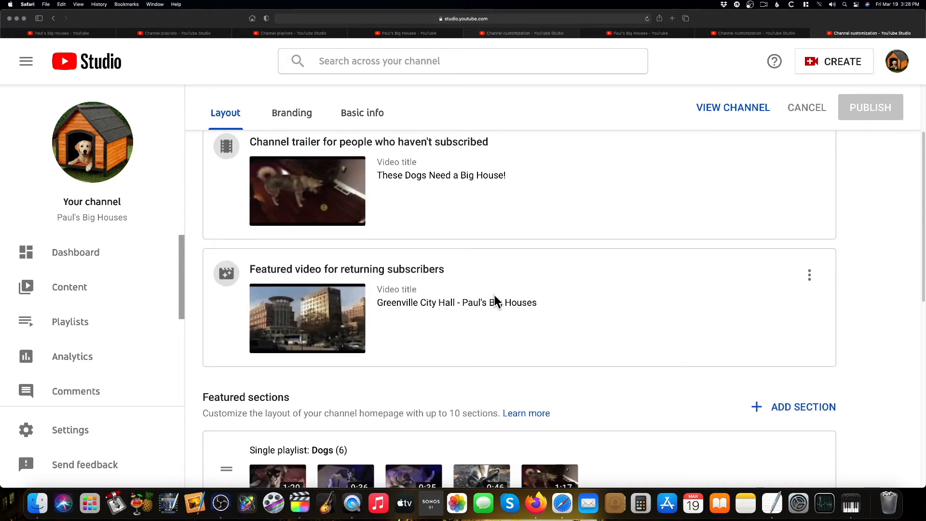
pyautogui.click(700, 33)
pyautogui.click(584, 33)
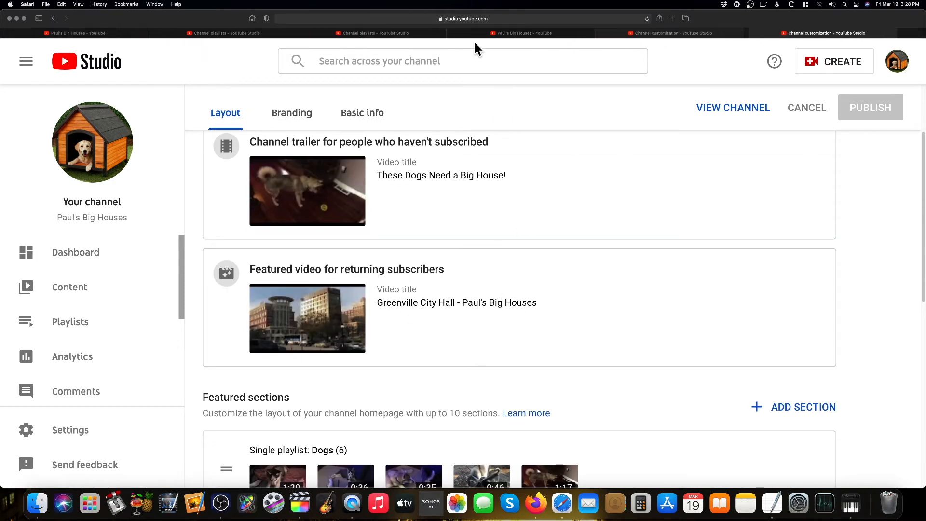
pyautogui.click(622, 33)
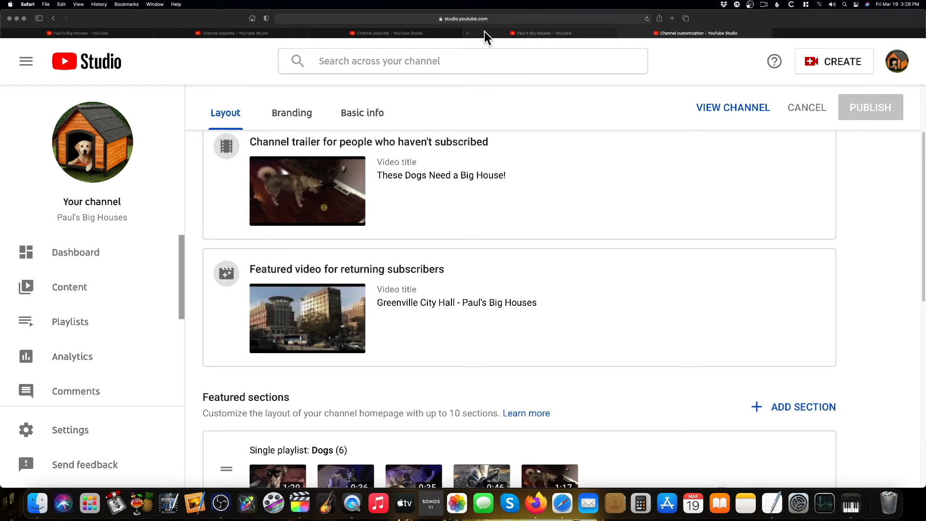
pyautogui.click(468, 33)
pyautogui.click(468, 33)
pyautogui.click(235, 33)
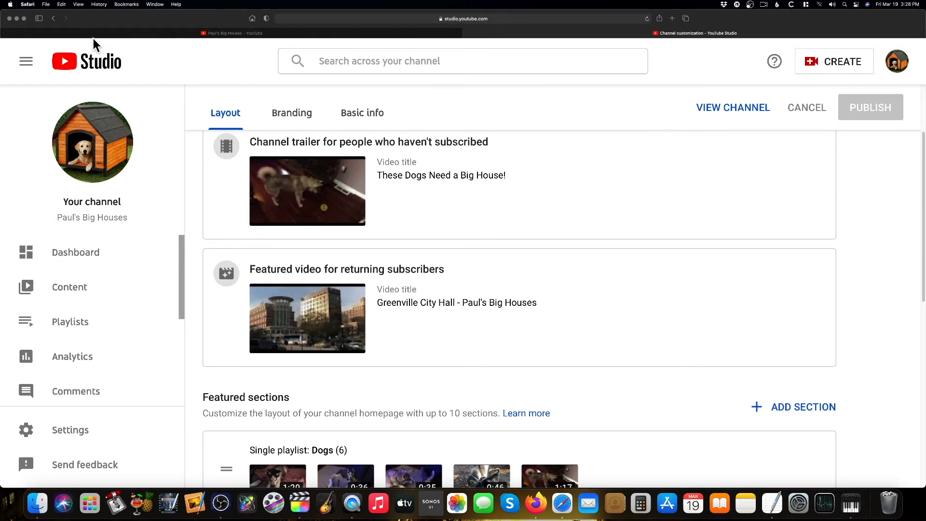
# Move the Multiple playlists section above the Featured channels section
pyautogui.scroll(-7, 372, 314)
pyautogui.scroll(-2, 475, 306)
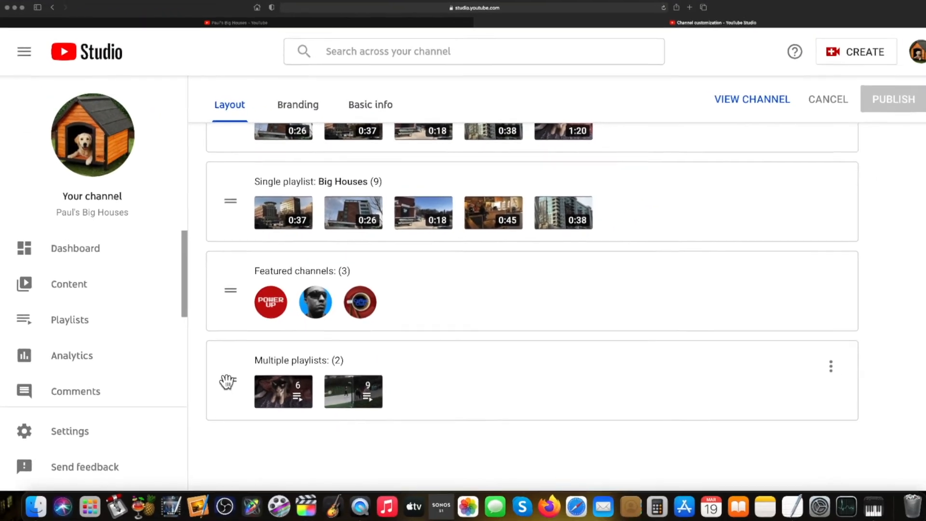
pyautogui.moveTo(362, 374); pyautogui.dragTo(352, 287)
pyautogui.moveTo(221, 336); pyautogui.dragTo(227, 293)
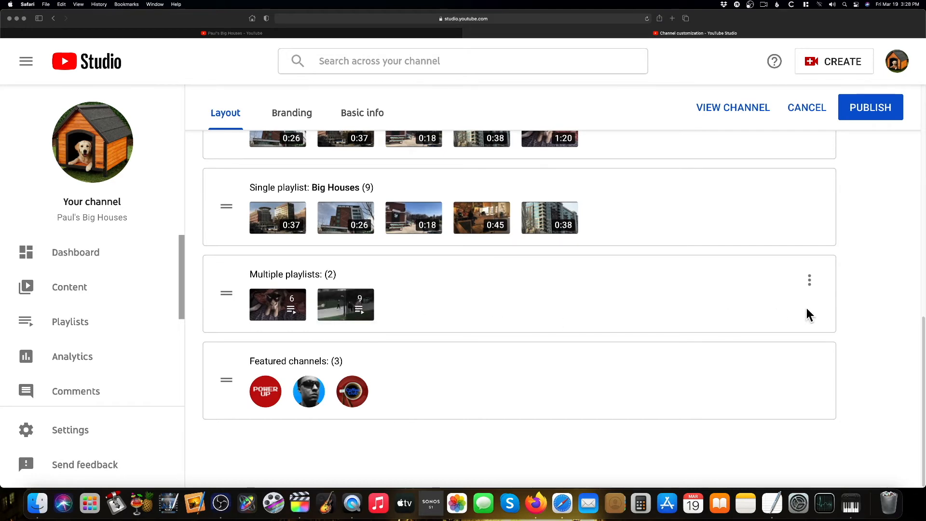
pyautogui.scroll(3, 809, 314)
pyautogui.scroll(-3, 808, 314)
# Add the Curt and Paul Discuss playlist to the Multiple playlists section by searching any playlist on YouTube
pyautogui.click(810, 281)
pyautogui.click(754, 282)
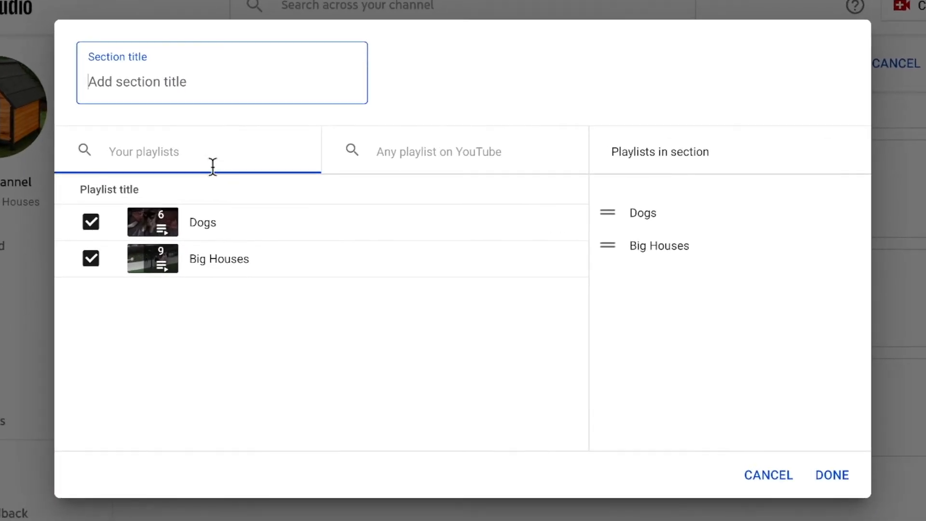
pyautogui.click(378, 153)
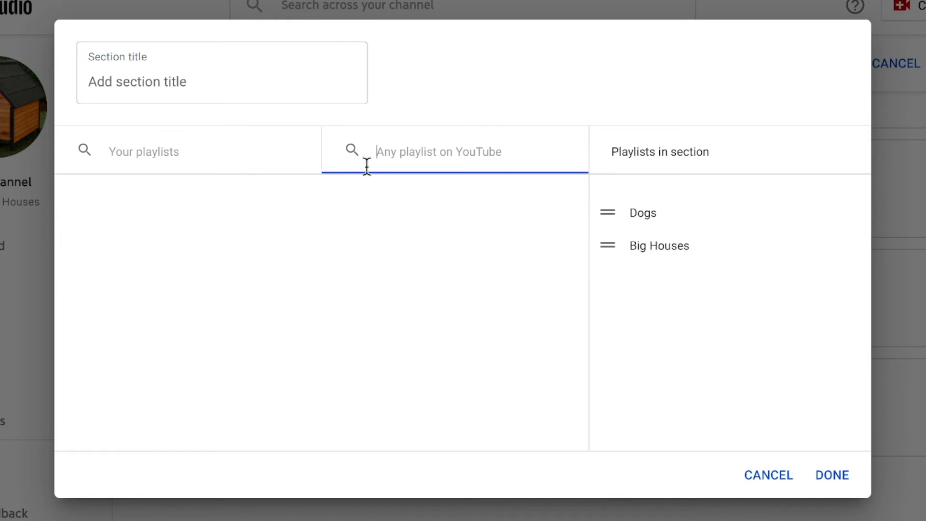
pyautogui.write('Cur')
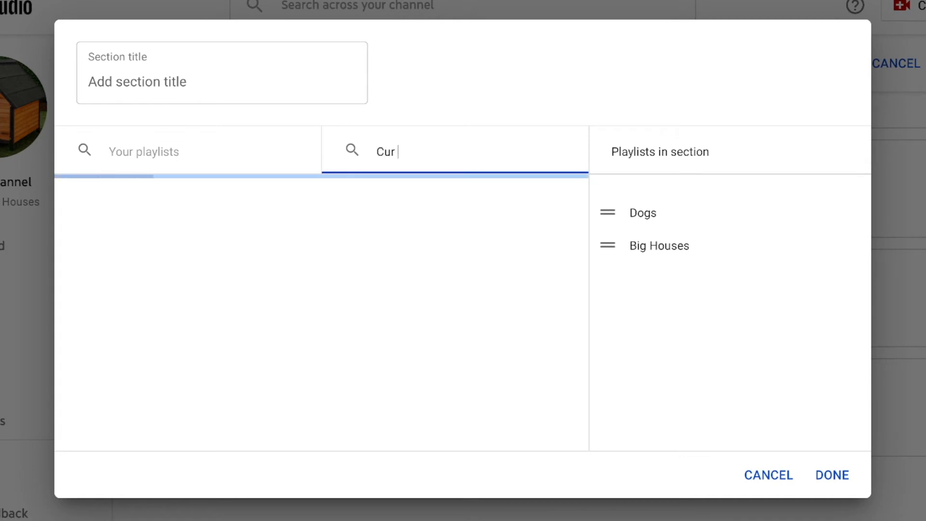
pyautogui.write('t and Paul ?D')
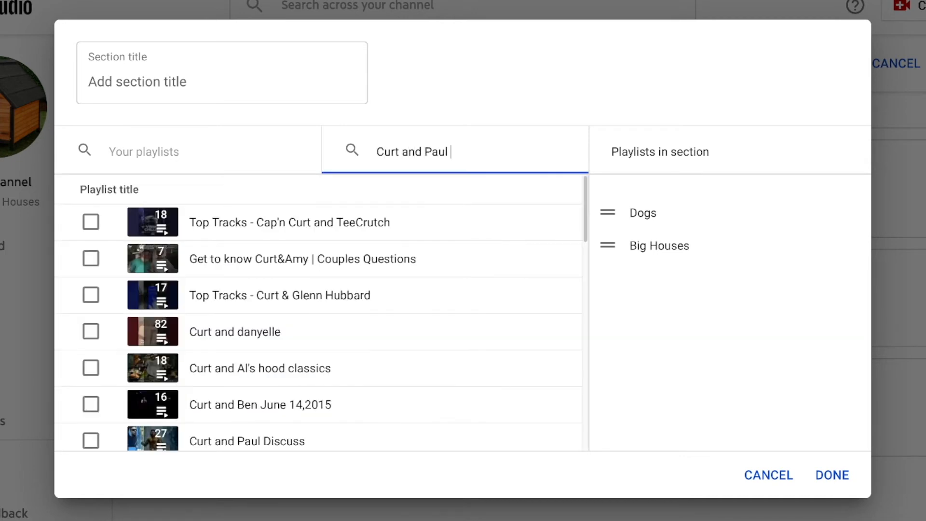
pyautogui.press('BackSpace')
pyautogui.press('BackSpace')
pyautogui.write('Discuss')
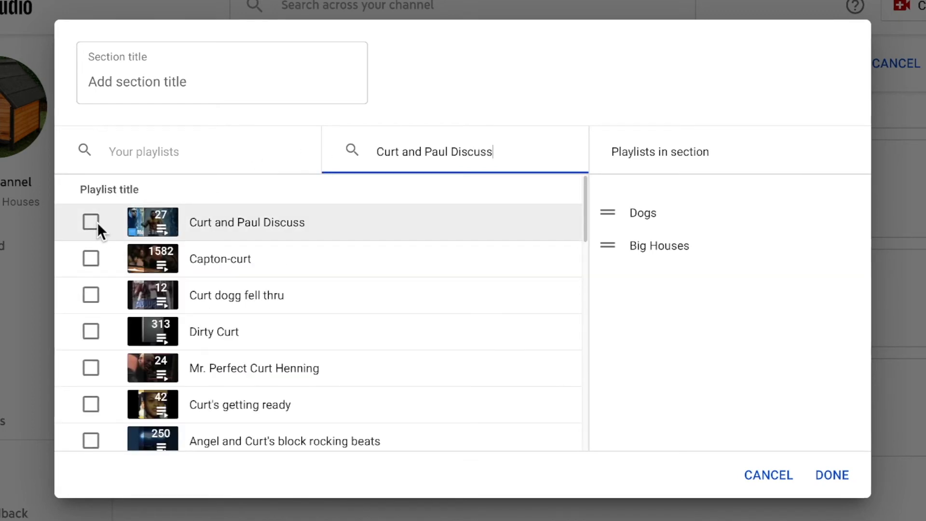
pyautogui.click(94, 222)
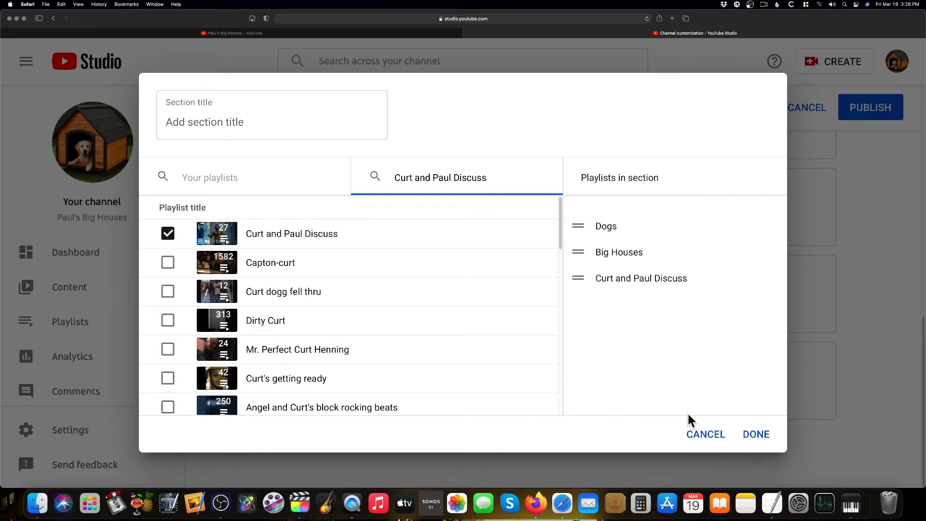
pyautogui.click(755, 436)
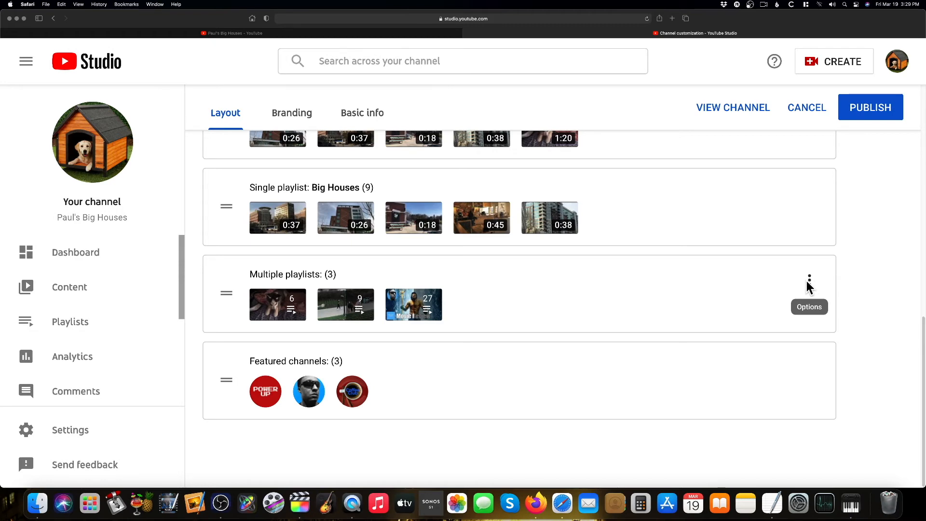
# Add The Binge List playlist to the Multiple playlists section by searching any playlist on YouTube for "The binge list"
pyautogui.press('super+equal')
pyautogui.press('super+equal')
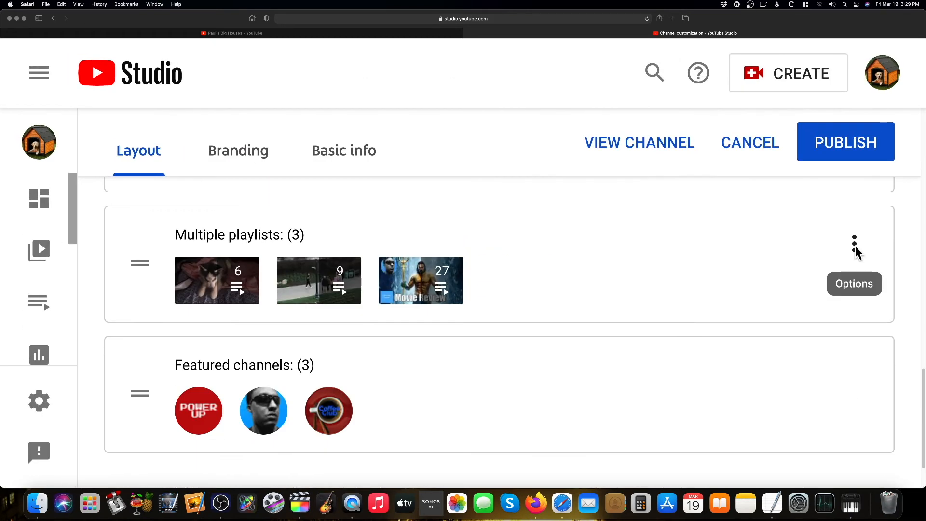
pyautogui.click(854, 244)
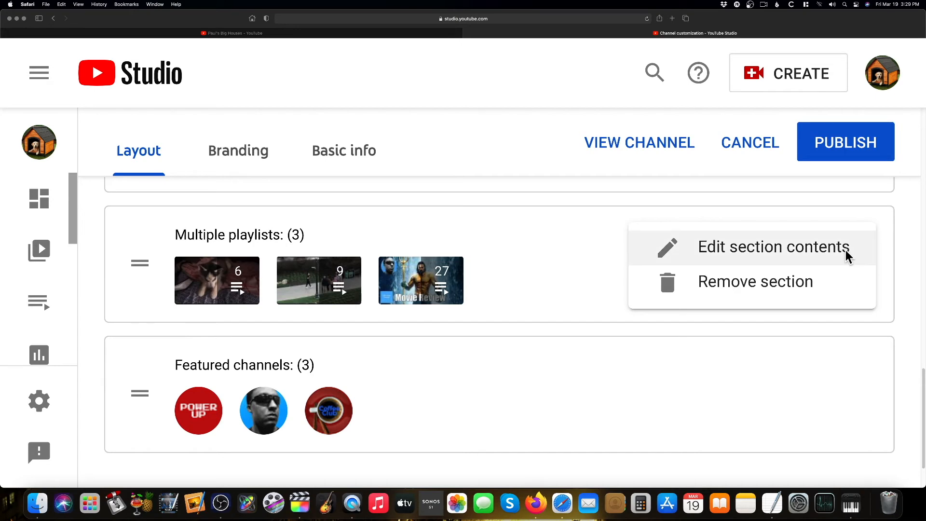
pyautogui.click(822, 250)
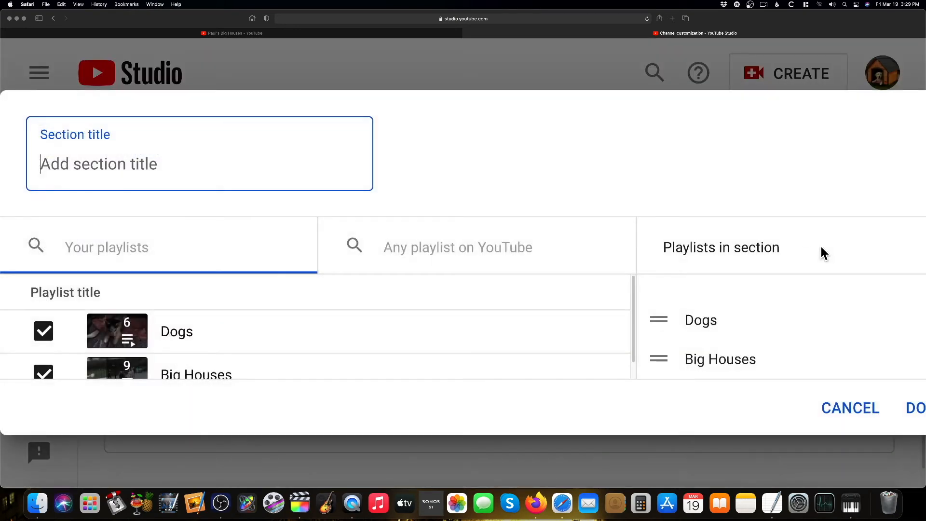
pyautogui.click(378, 251)
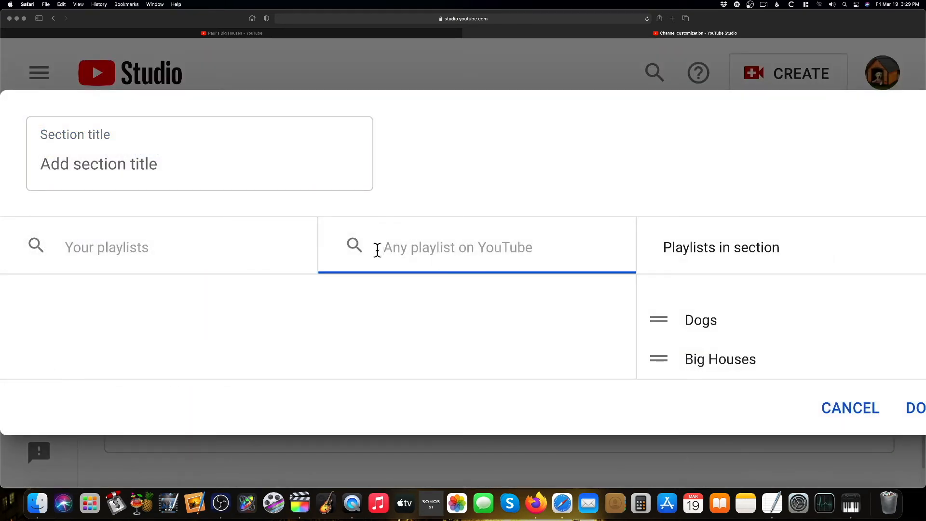
pyautogui.write('The binge list')
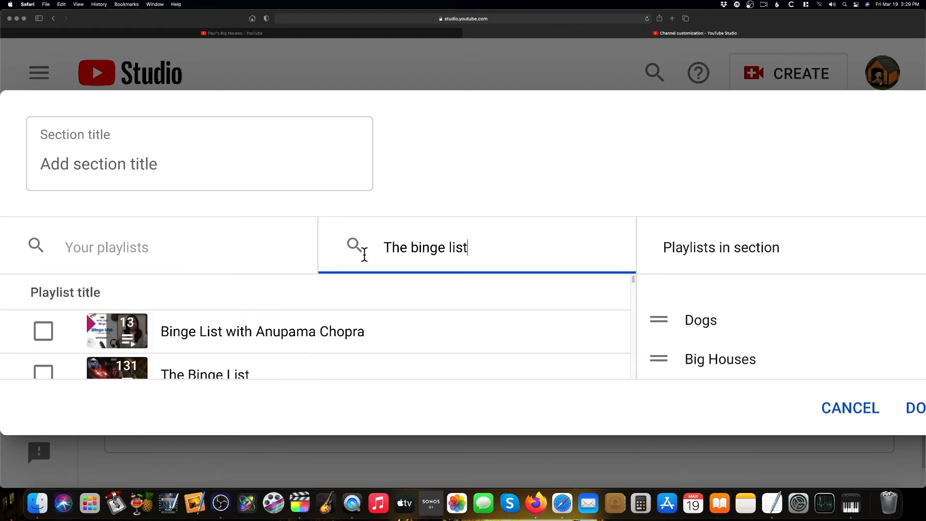
pyautogui.scroll(-3, 335, 303)
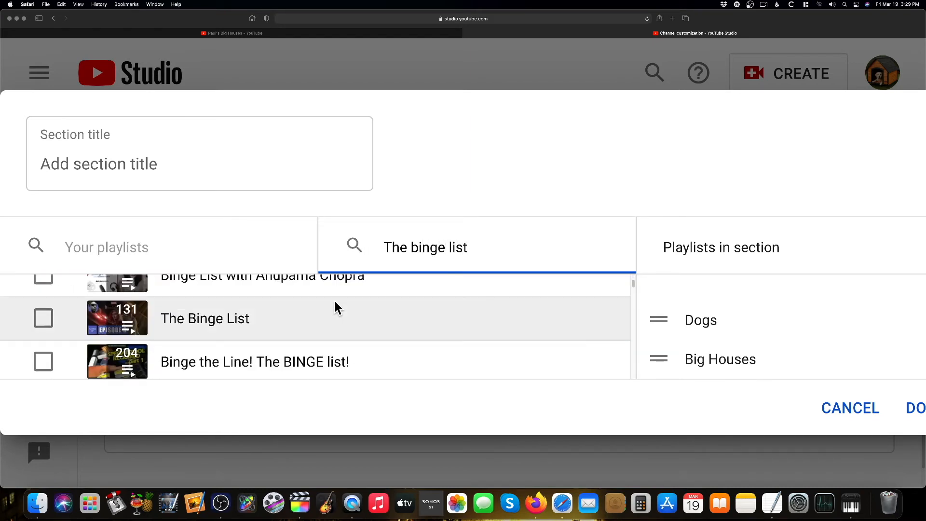
pyautogui.click(42, 319)
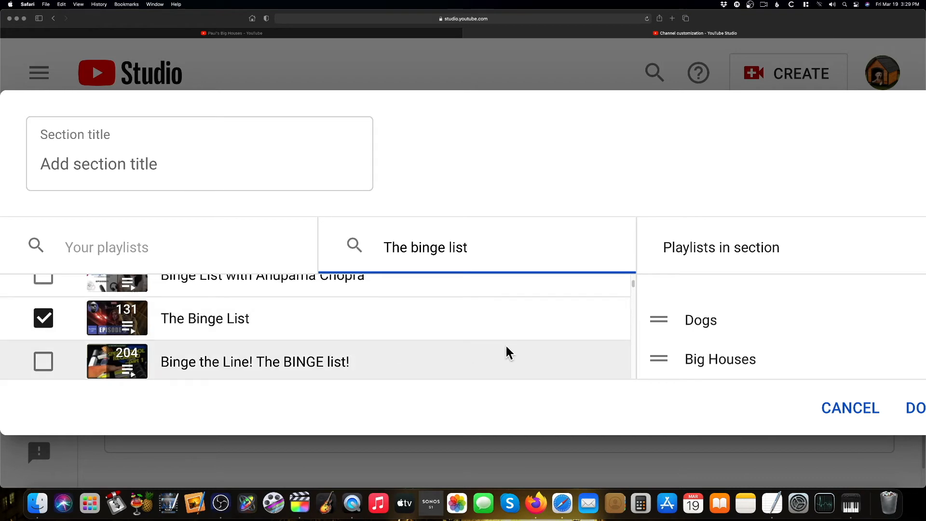
pyautogui.click(914, 410)
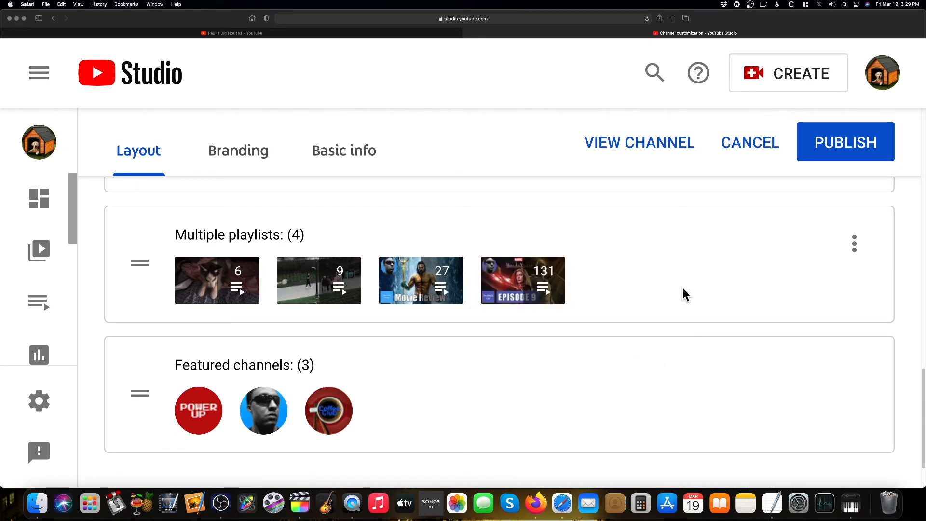
# Add the Spider-Man Miles Morales playlist to the Multiple playlists section by searching any playlist on YouTube for "Power UP Archive"
pyautogui.click(854, 243)
pyautogui.click(820, 245)
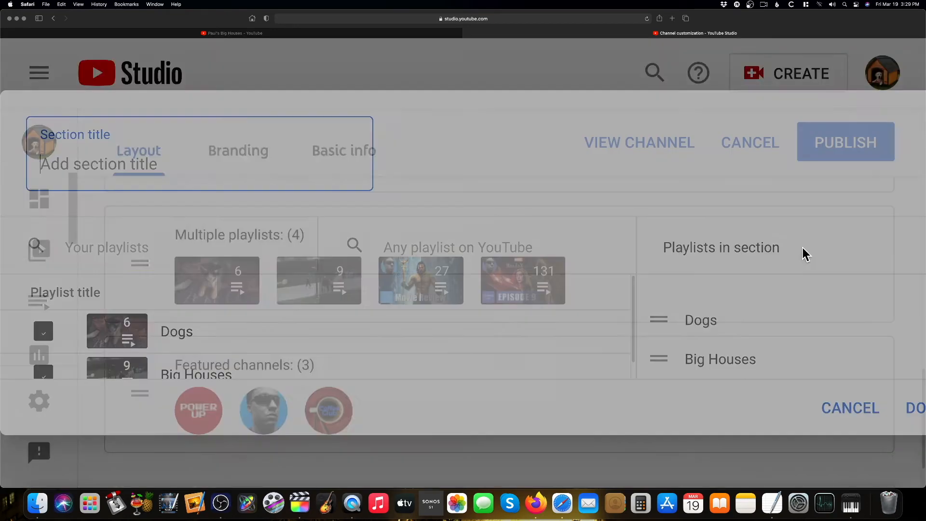
pyautogui.click(419, 251)
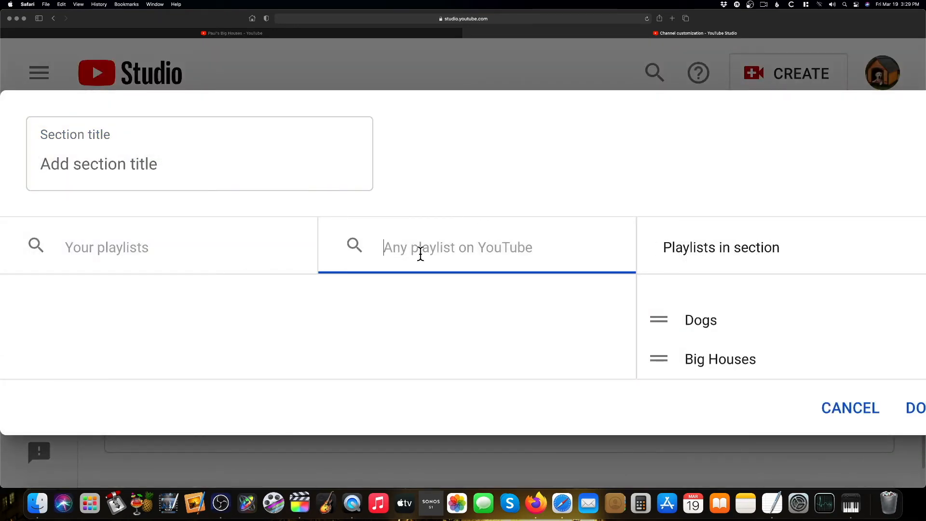
pyautogui.write('Power UP Ar')
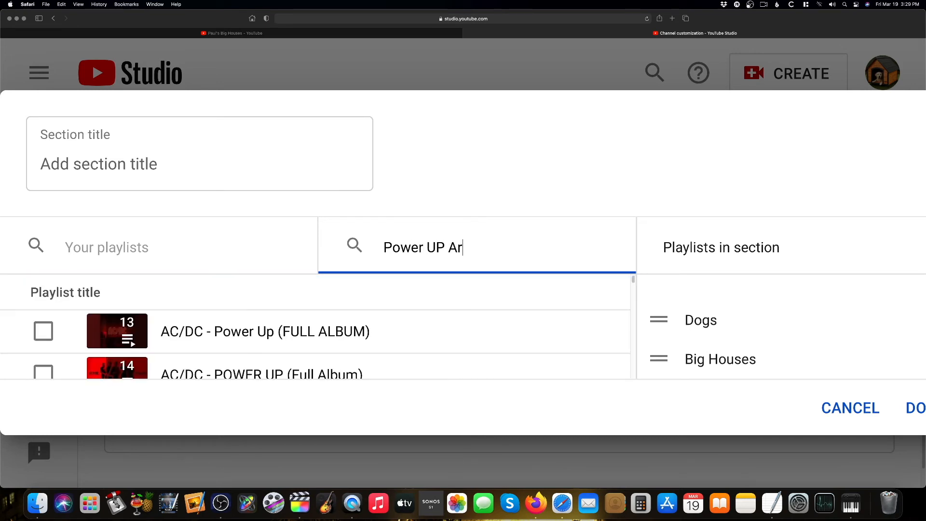
pyautogui.write('chive')
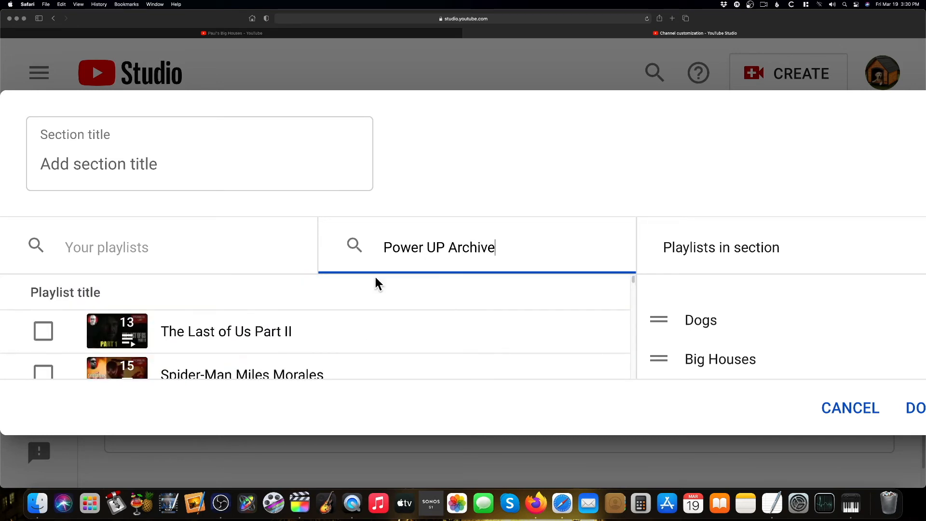
pyautogui.scroll(-2, 407, 335)
pyautogui.scroll(2, 372, 352)
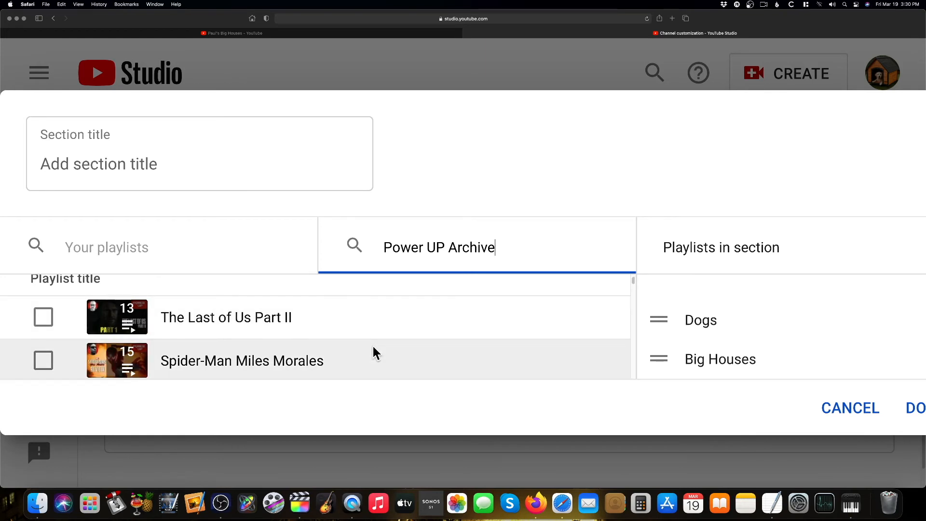
pyautogui.scroll(-1, 375, 354)
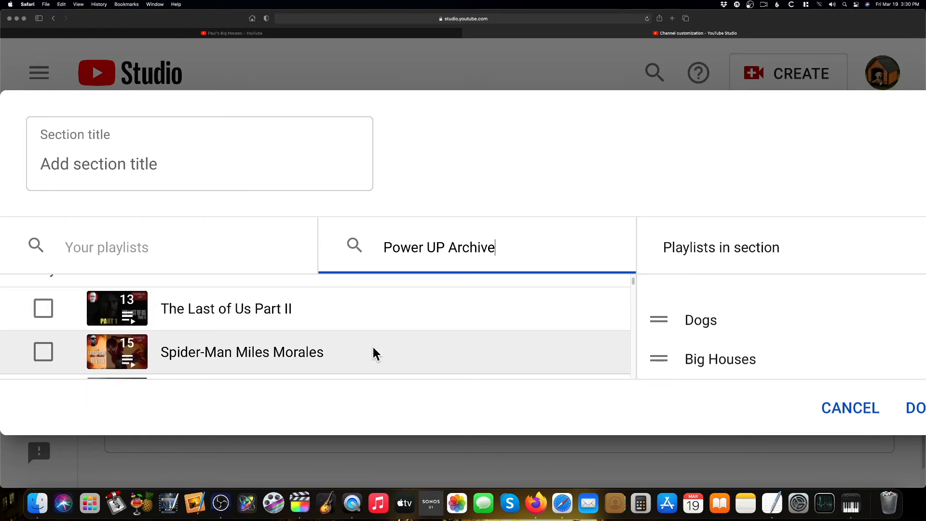
pyautogui.scroll(-1, 375, 352)
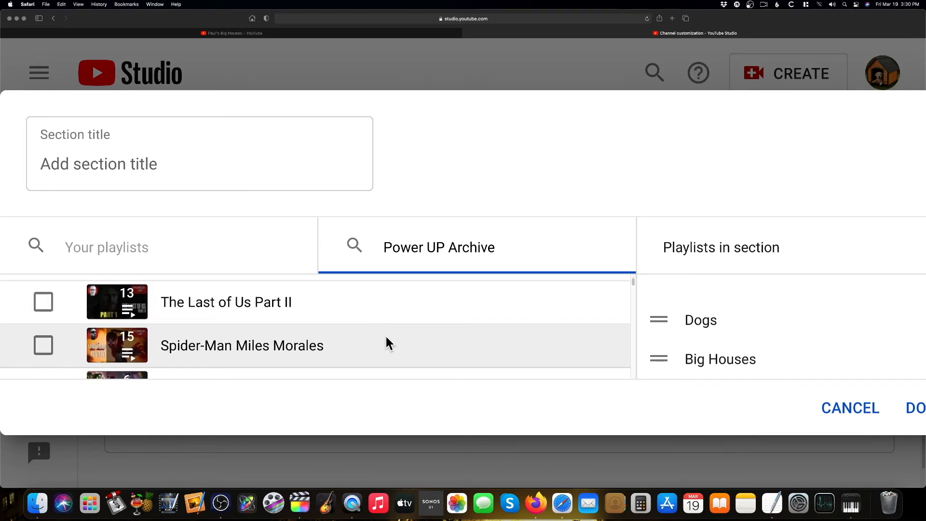
pyautogui.click(43, 345)
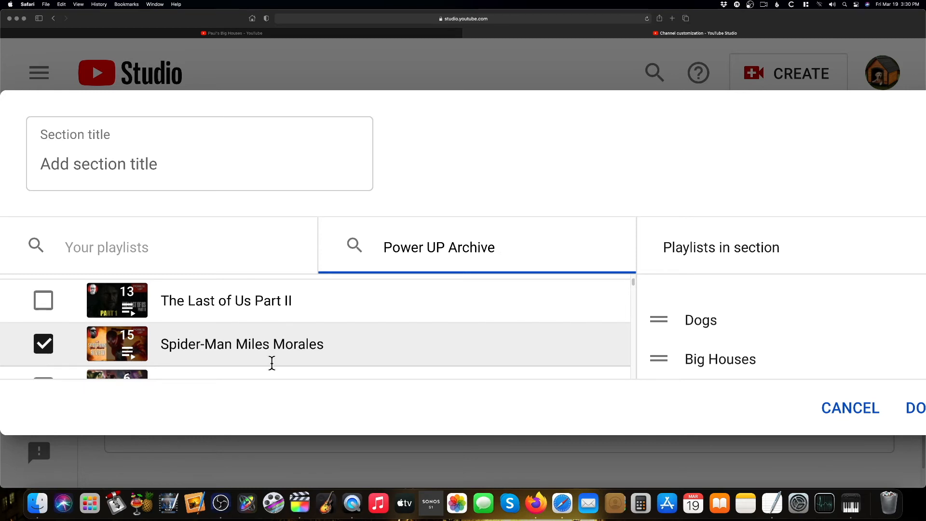
pyautogui.click(913, 410)
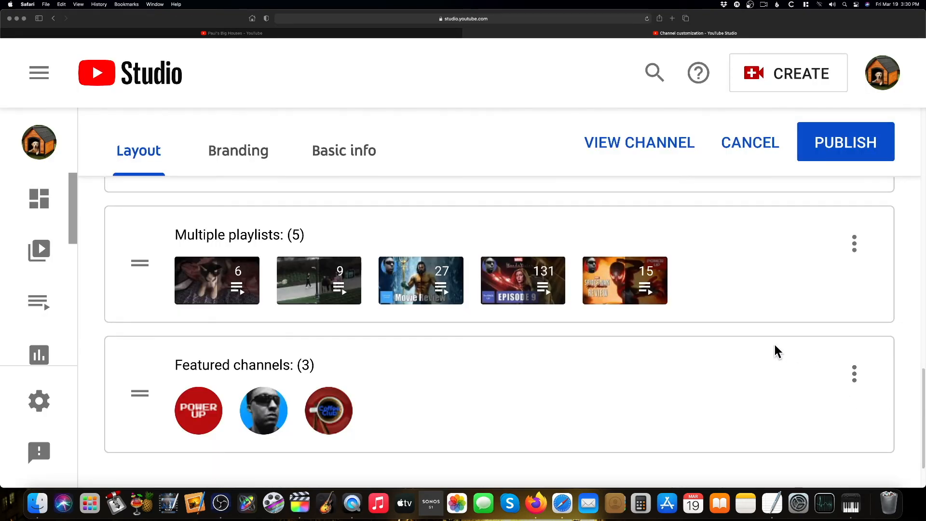
# Publish the layout changes and go to the channel page
pyautogui.press('super+minus')
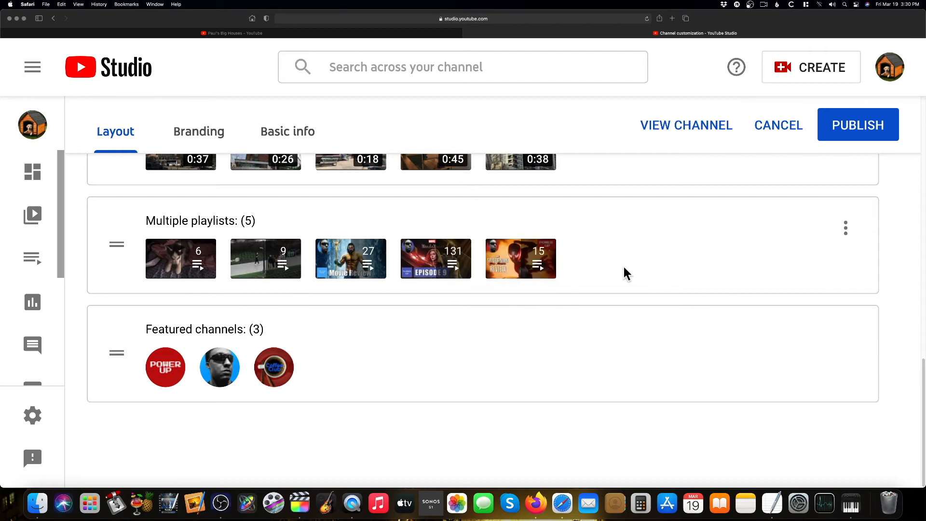
pyautogui.scroll(10, 629, 274)
pyautogui.scroll(-10, 631, 273)
pyautogui.click(842, 127)
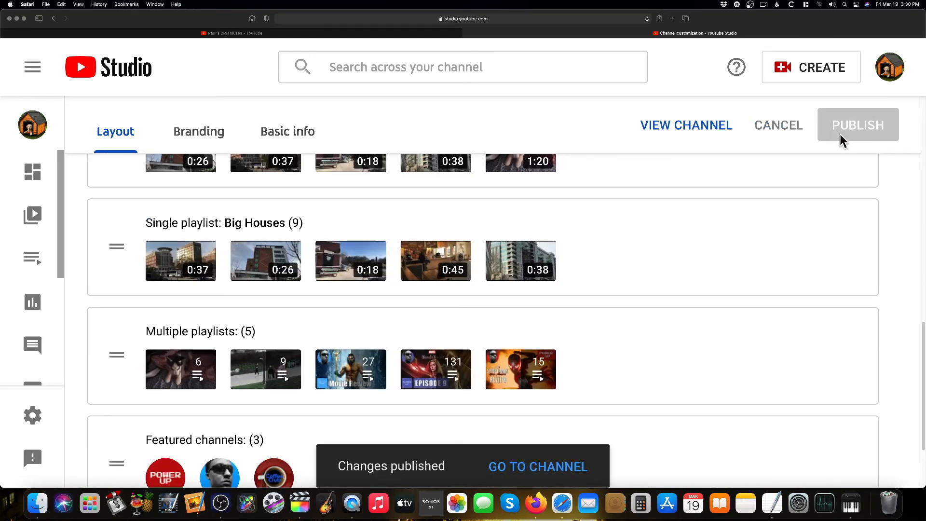
pyautogui.click(534, 467)
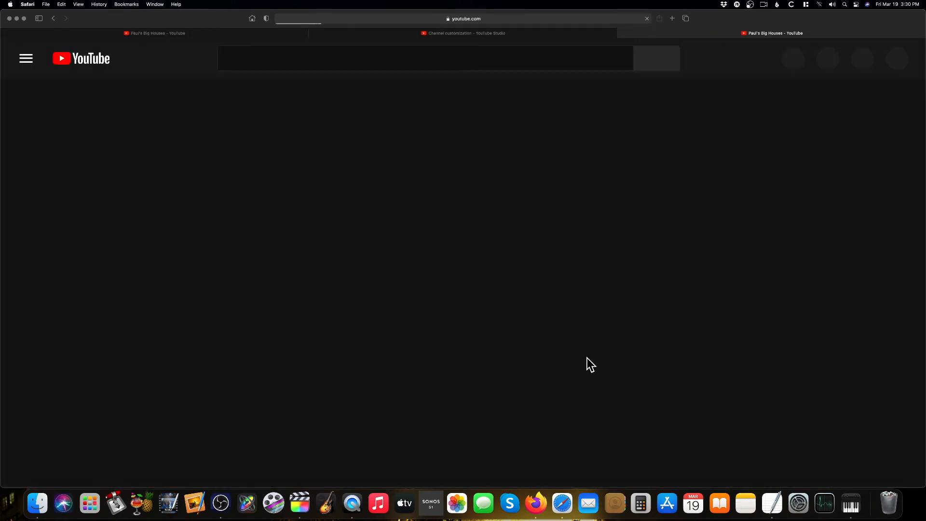
# Scroll through the updated channel home page to review its sections and trailer
pyautogui.scroll(-10, 658, 324)
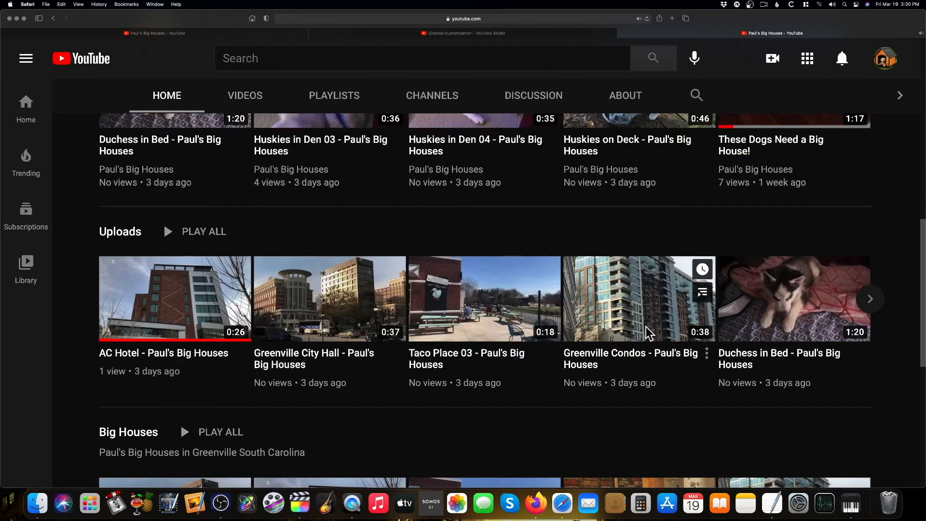
pyautogui.scroll(-2, 627, 332)
pyautogui.scroll(6, 626, 334)
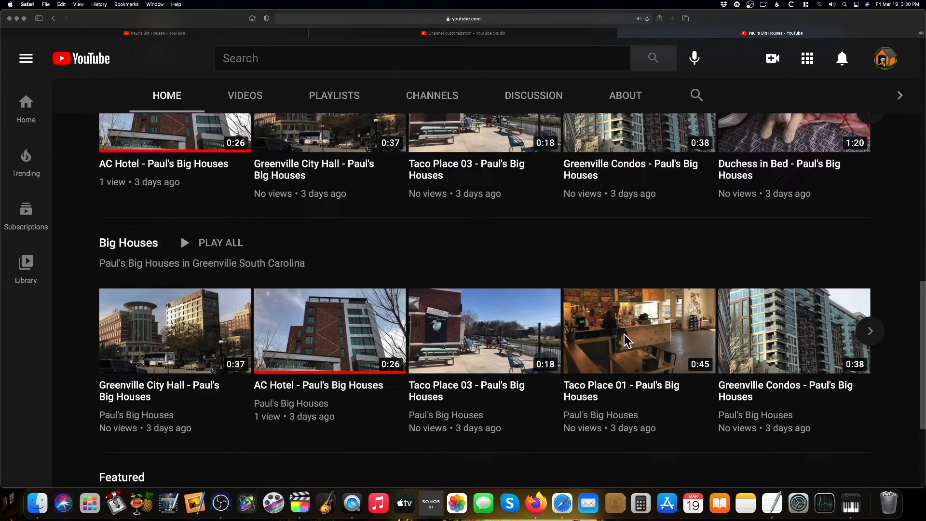
pyautogui.scroll(10, 624, 334)
pyautogui.scroll(-2, 416, 393)
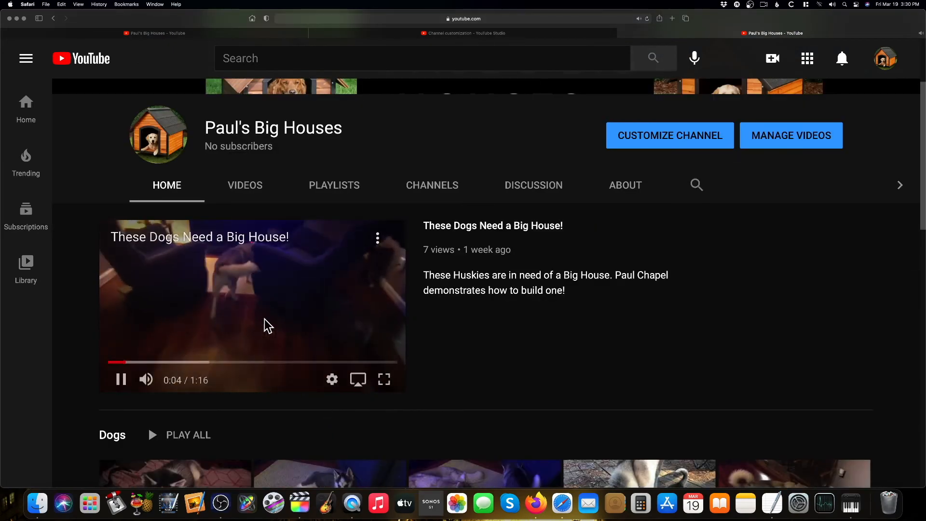
pyautogui.click(117, 379)
pyautogui.scroll(-8, 563, 379)
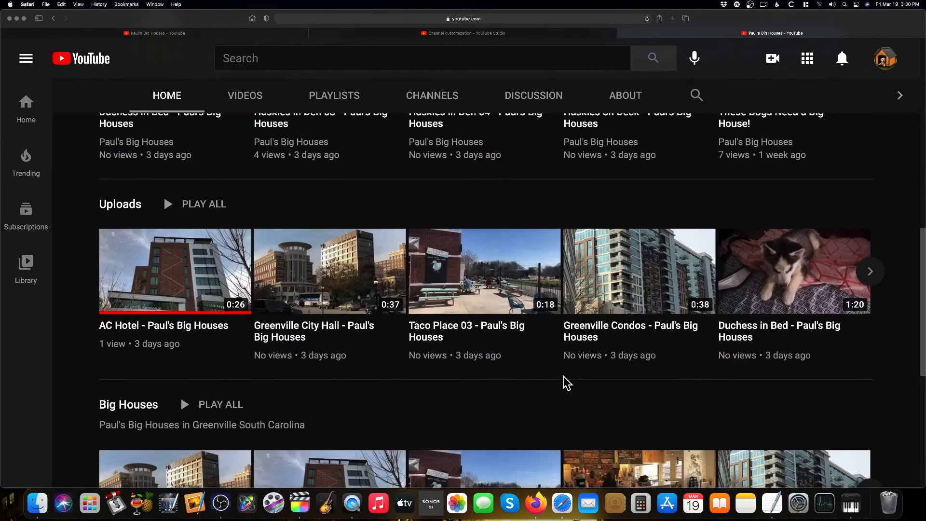
pyautogui.scroll(-2, 564, 377)
pyautogui.scroll(10, 564, 377)
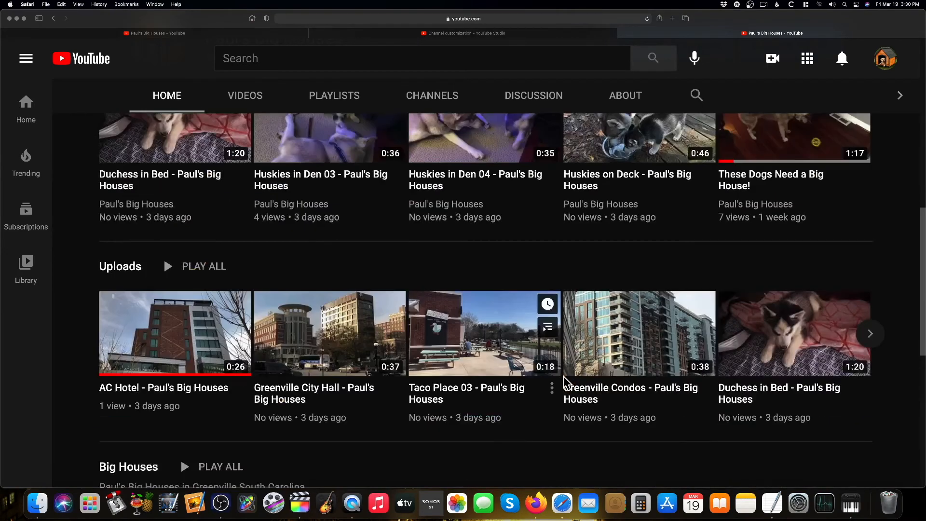
pyautogui.scroll(2, 563, 376)
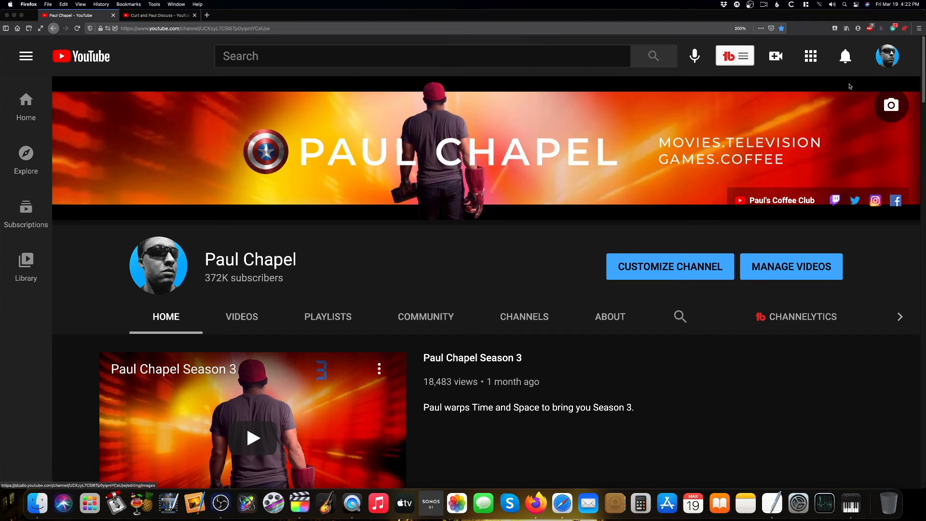
# Open The Binge List playlist from the main channel's playlists in YouTube Studio
pyautogui.click(886, 61)
pyautogui.click(781, 196)
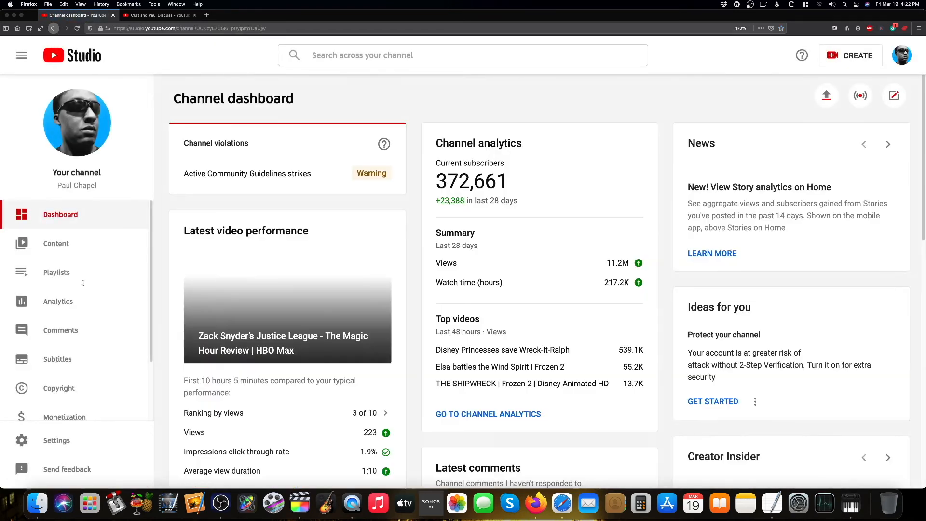
pyautogui.click(47, 276)
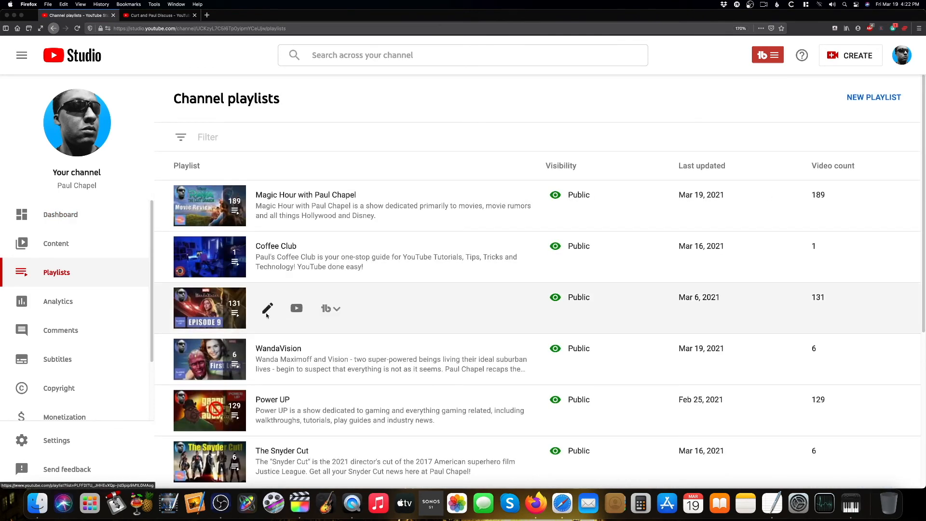
pyautogui.click(267, 309)
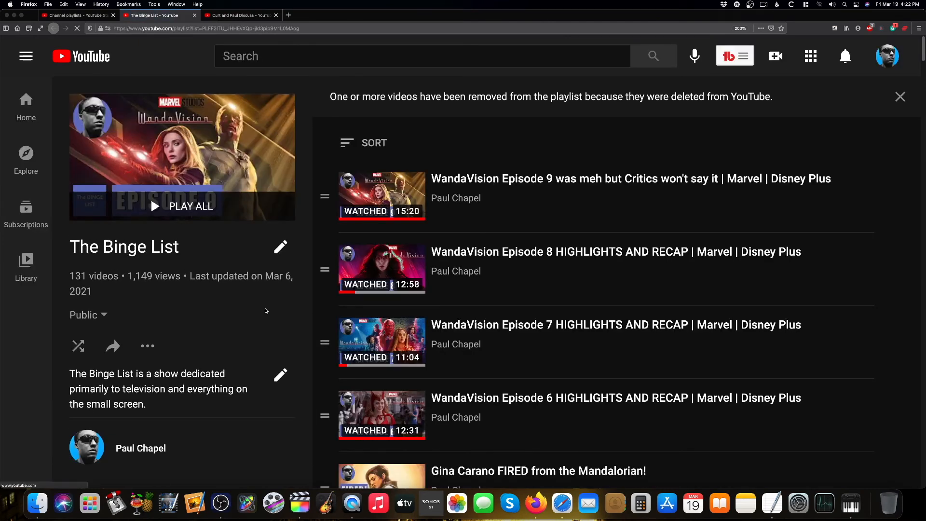
# Turn on collaboration for The Binge List so collaborators can add videos, and copy the invite link
pyautogui.scroll(-1, 193, 338)
pyautogui.click(147, 346)
pyautogui.click(206, 402)
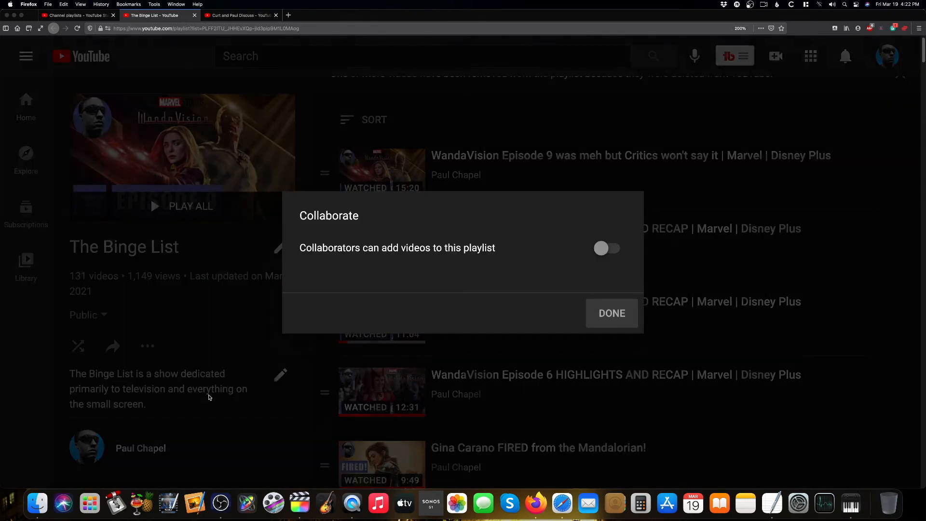
pyautogui.click(654, 150)
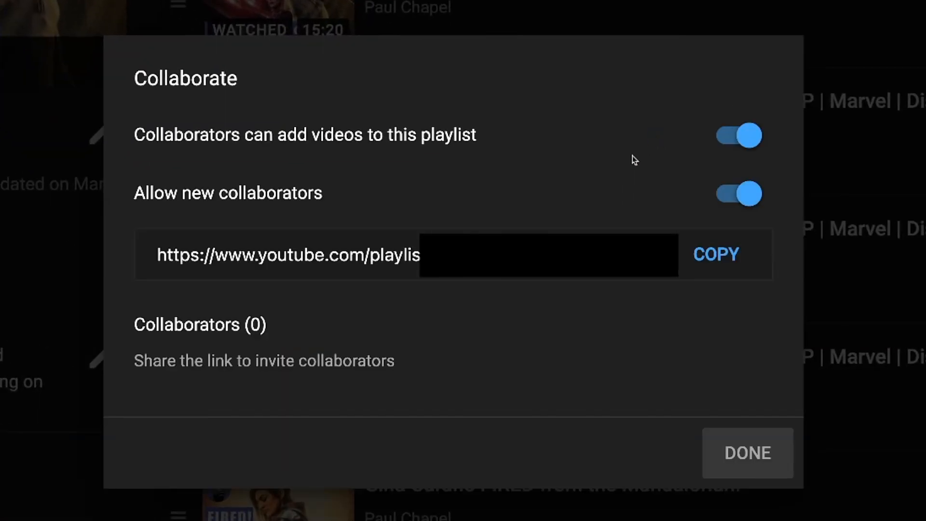
pyautogui.click(710, 253)
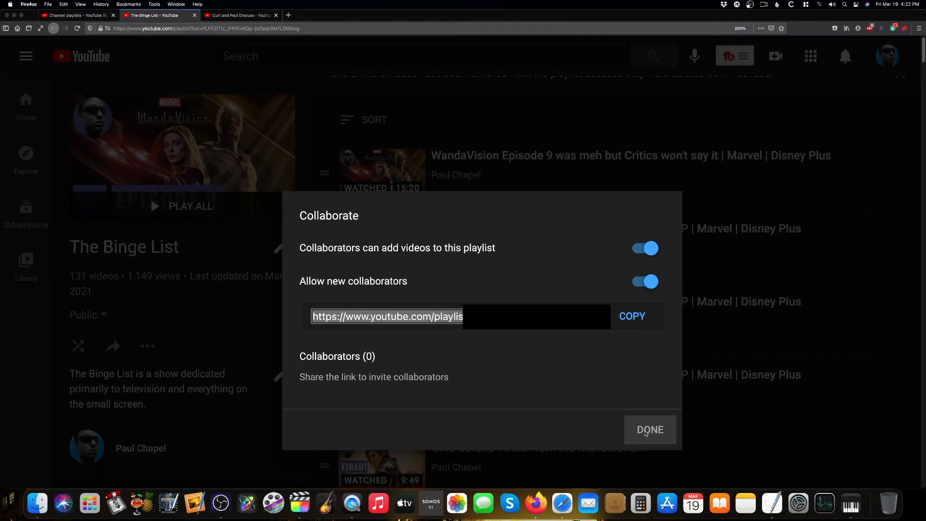
pyautogui.click(647, 431)
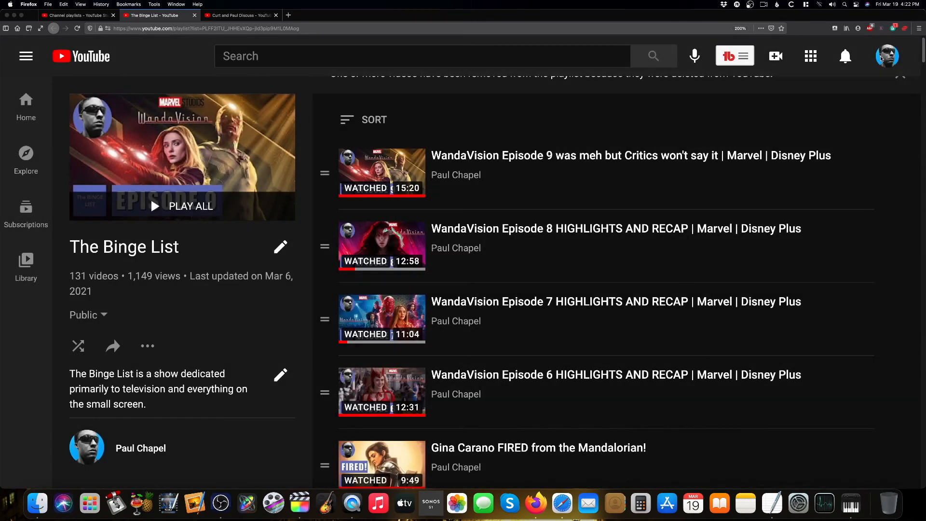
# Switch to the Power UP Archive channel and play its channel trailer
pyautogui.click(889, 57)
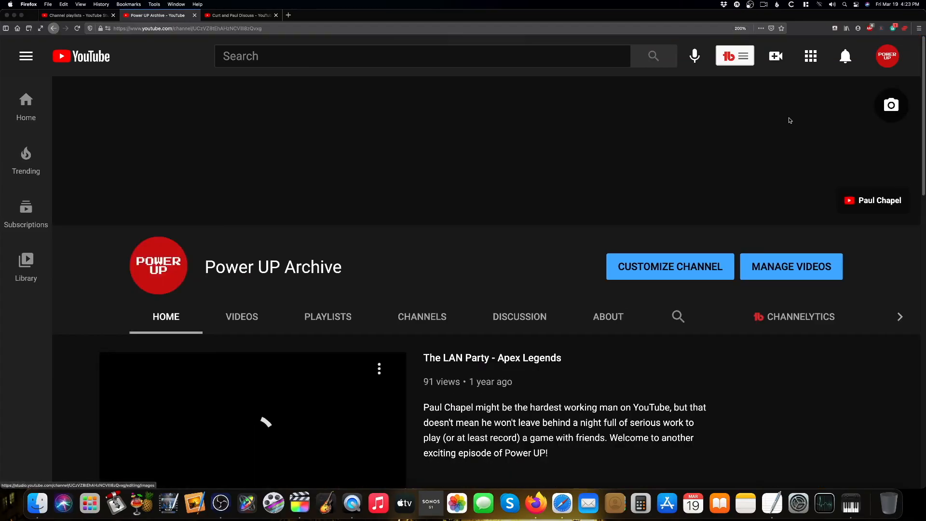
pyautogui.scroll(-3, 132, 418)
pyautogui.click(122, 418)
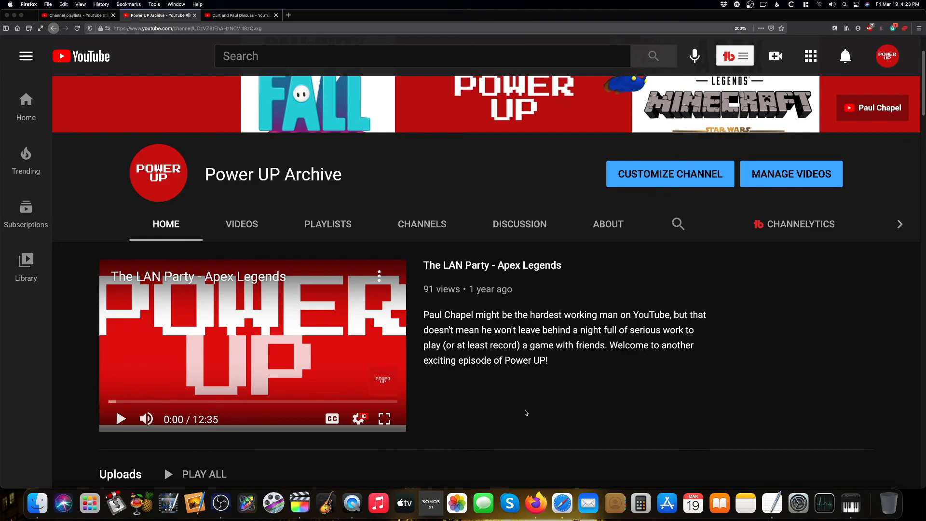
# Open the copied collaboration invite link in the Power UP Archive browser and continue to add to The Binge List as Power UP Archive
pyautogui.scroll(3, 525, 414)
pyautogui.scroll(-11, 521, 416)
pyautogui.scroll(-12, 519, 419)
pyautogui.scroll(-1, 519, 419)
pyautogui.scroll(-1, 550, 416)
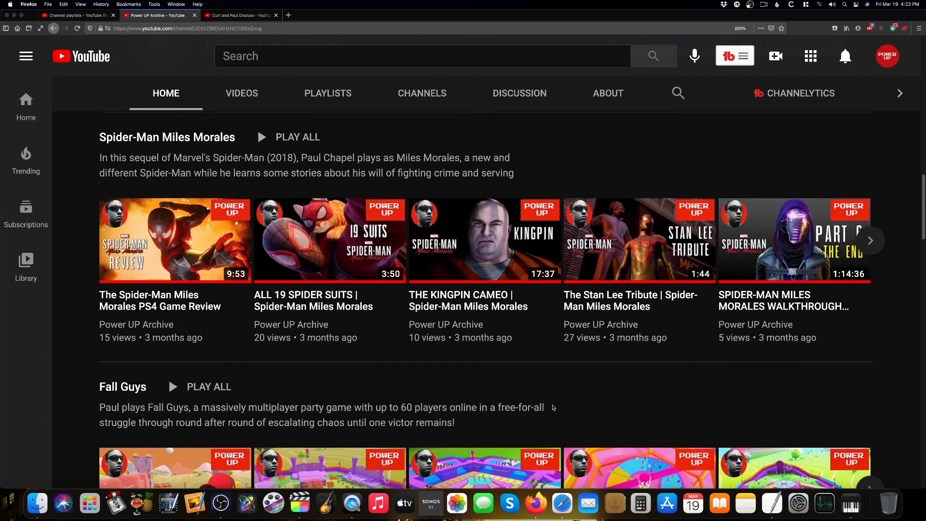
pyautogui.click(261, 29)
pyautogui.rightClick(260, 28)
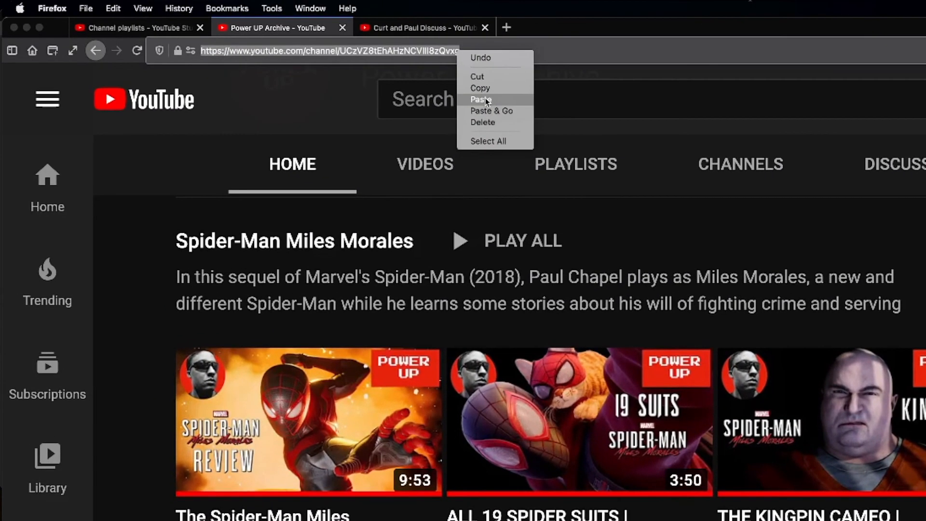
pyautogui.click(489, 110)
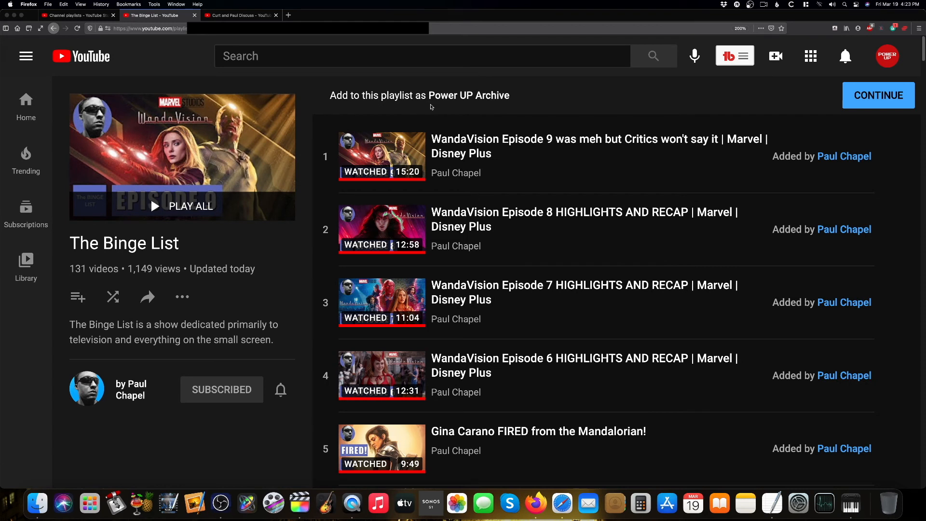
pyautogui.click(866, 97)
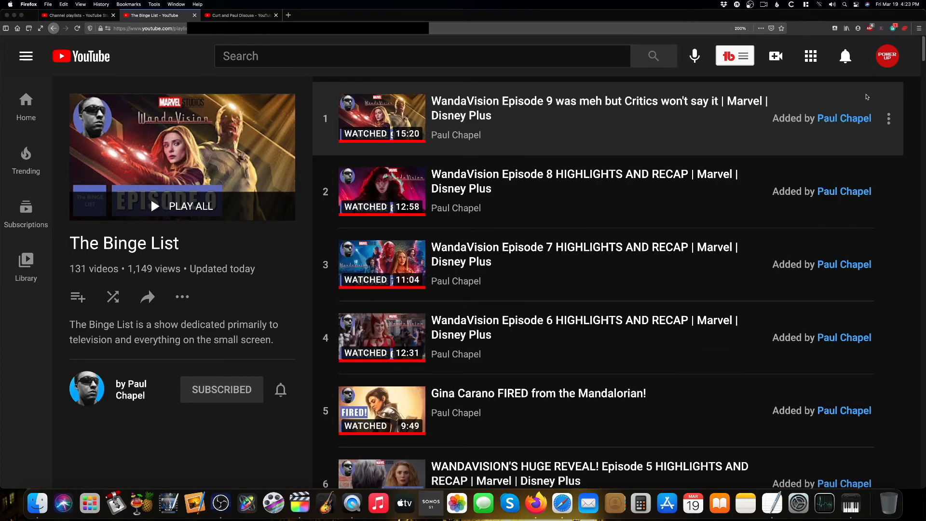
# Go to the Power UP Archive channel and open The Last of Us TV show video from the Power Hour Talk Show section
pyautogui.click(887, 56)
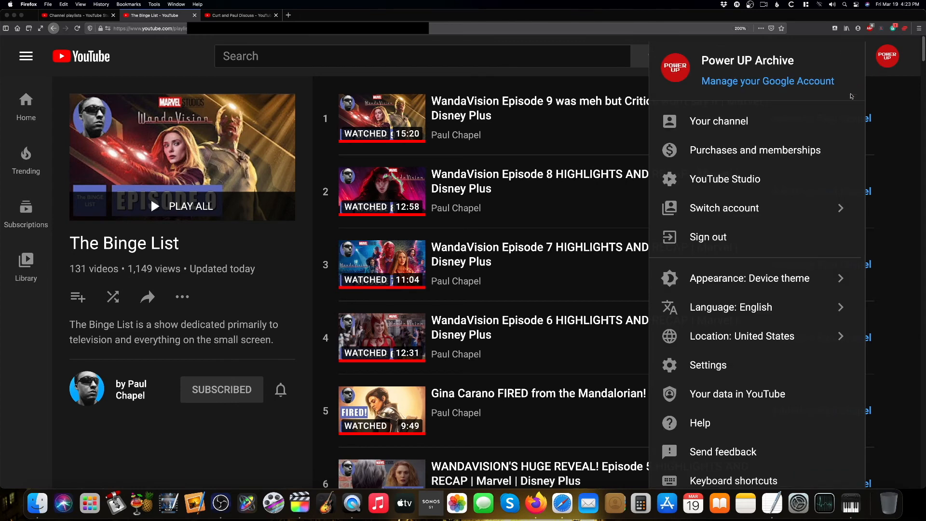
pyautogui.click(817, 124)
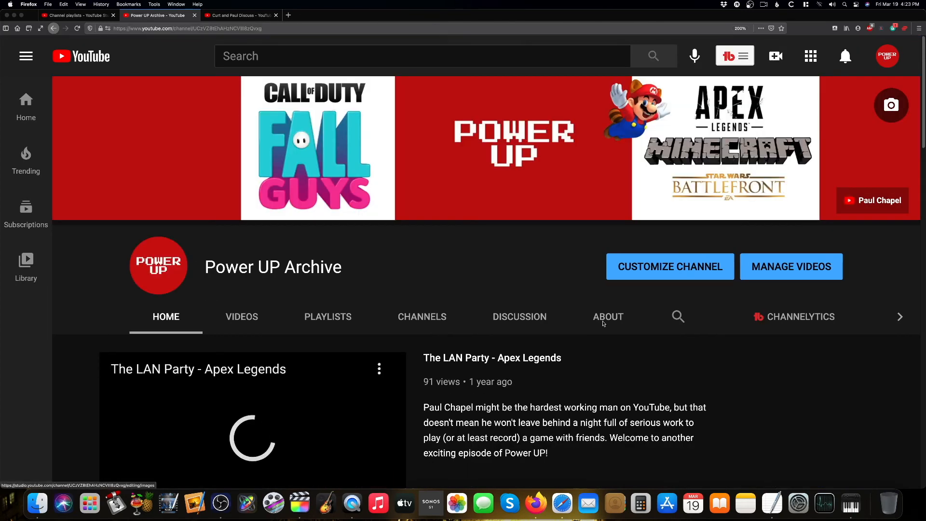
pyautogui.scroll(-3, 169, 450)
pyautogui.click(121, 304)
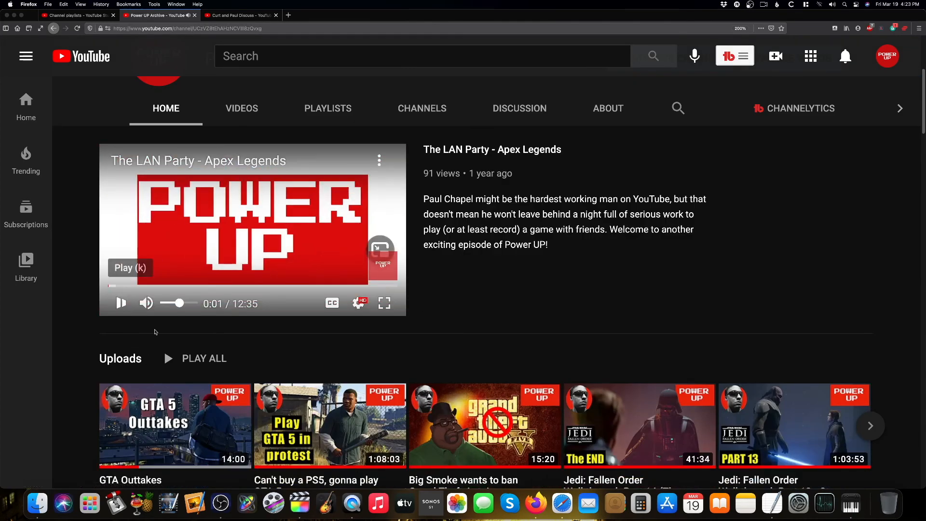
pyautogui.scroll(-1, 495, 426)
pyautogui.scroll(-5, 495, 426)
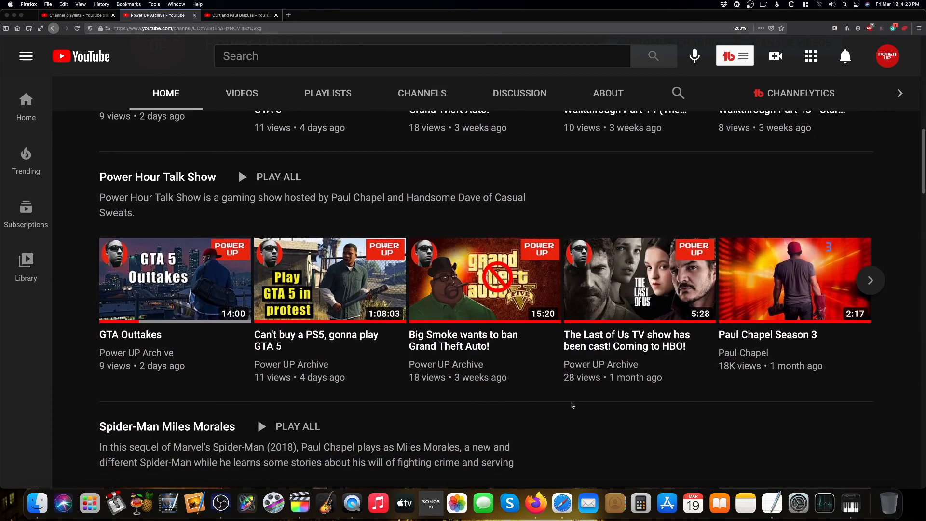
pyautogui.moveTo(642, 293)
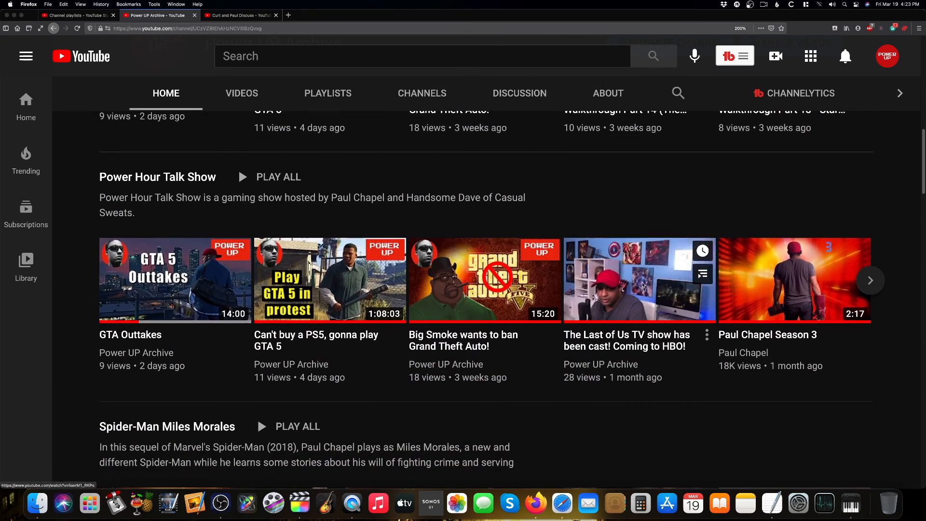
pyautogui.click(646, 281)
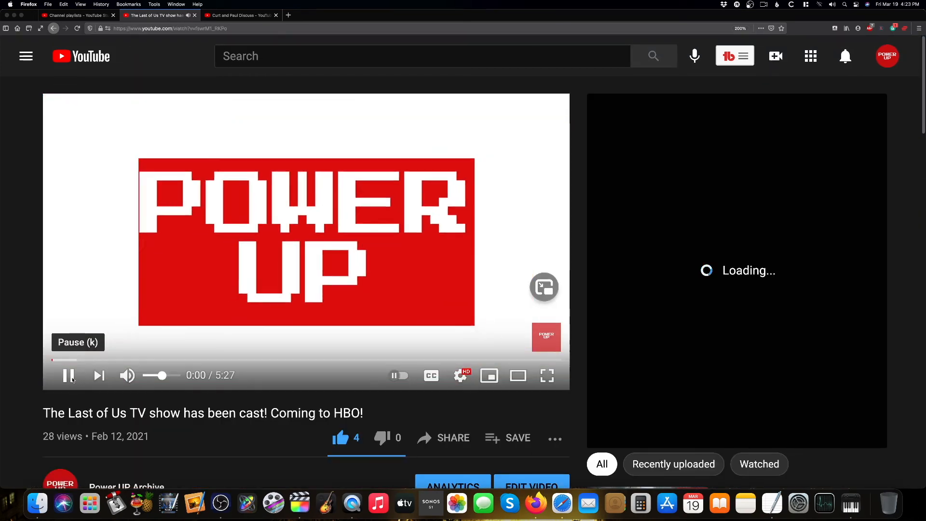
pyautogui.click(67, 377)
# Save The Last of Us TV show video to a playlist
pyautogui.scroll(-1, 317, 421)
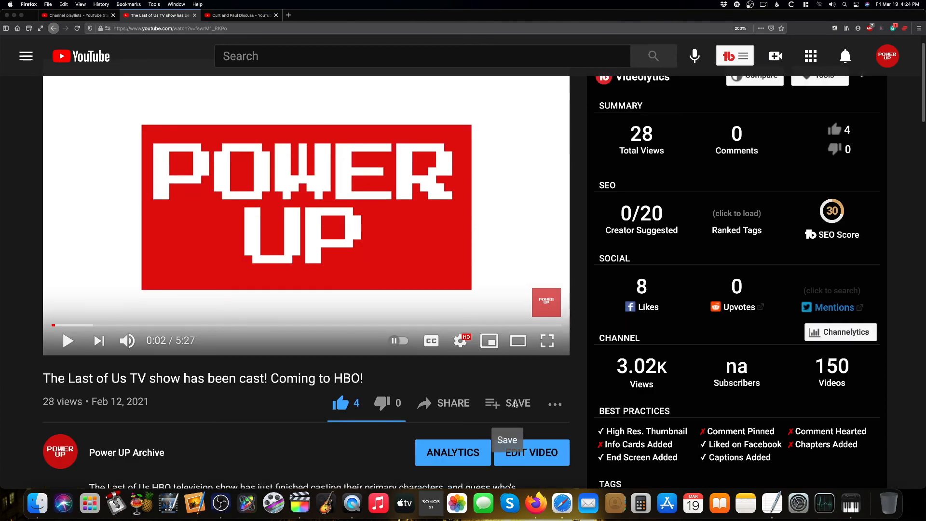
pyautogui.click(516, 404)
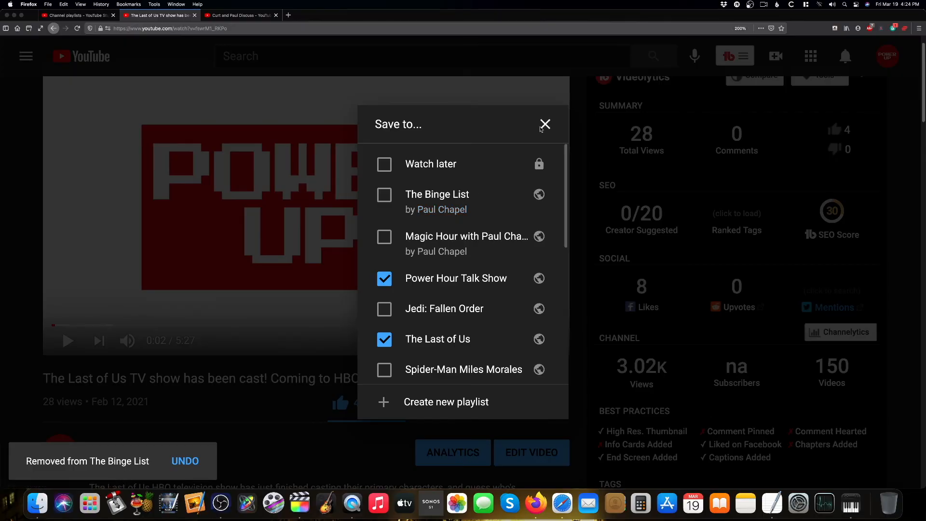
pyautogui.click(544, 125)
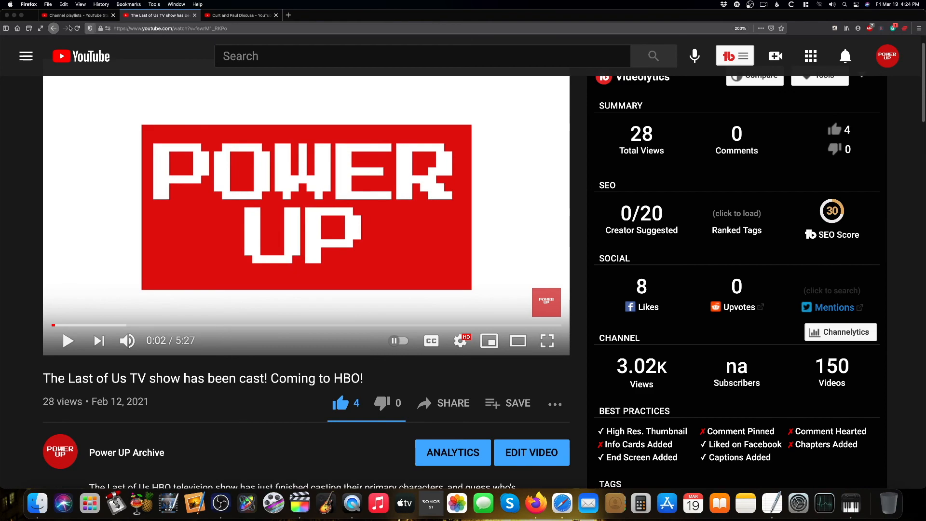
# Switch to the Paul's Big Houses channel window and scroll through its home page sections
pyautogui.hotkey('ctrl', 'Up')
pyautogui.click(265, 287)
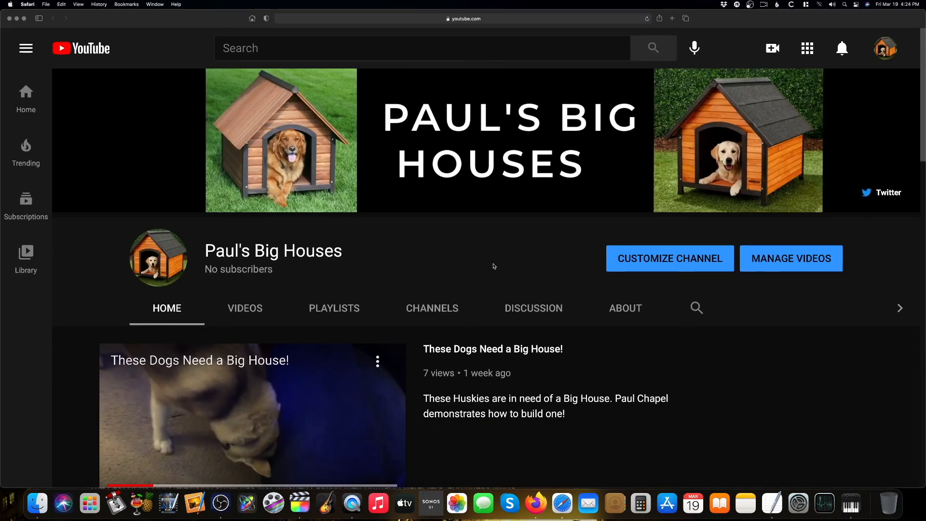
pyautogui.scroll(-1, 494, 266)
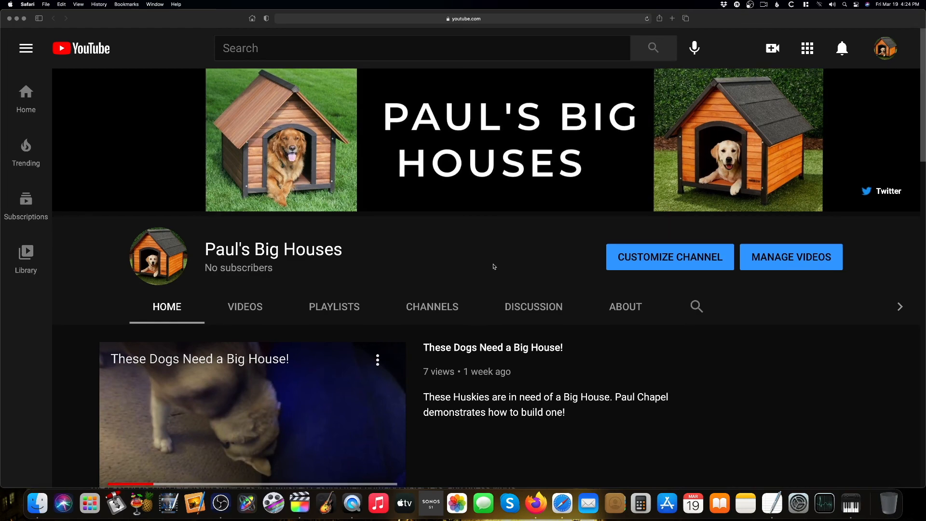
pyautogui.scroll(-10, 494, 267)
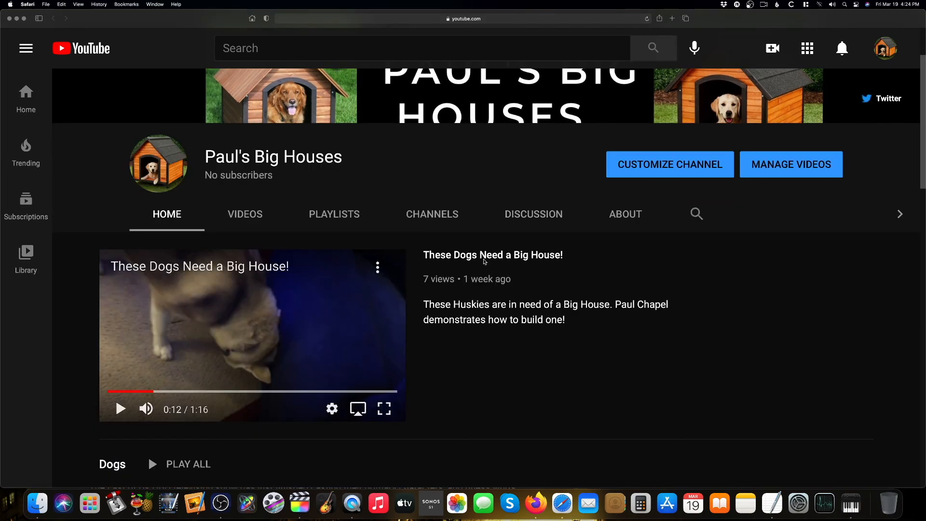
pyautogui.scroll(-18, 511, 265)
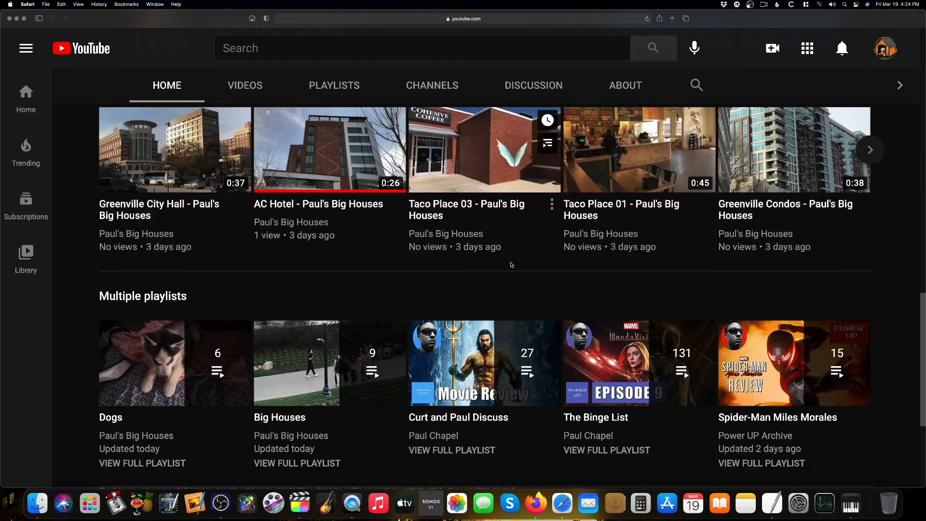
pyautogui.scroll(-2, 511, 265)
pyautogui.moveTo(218, 299)
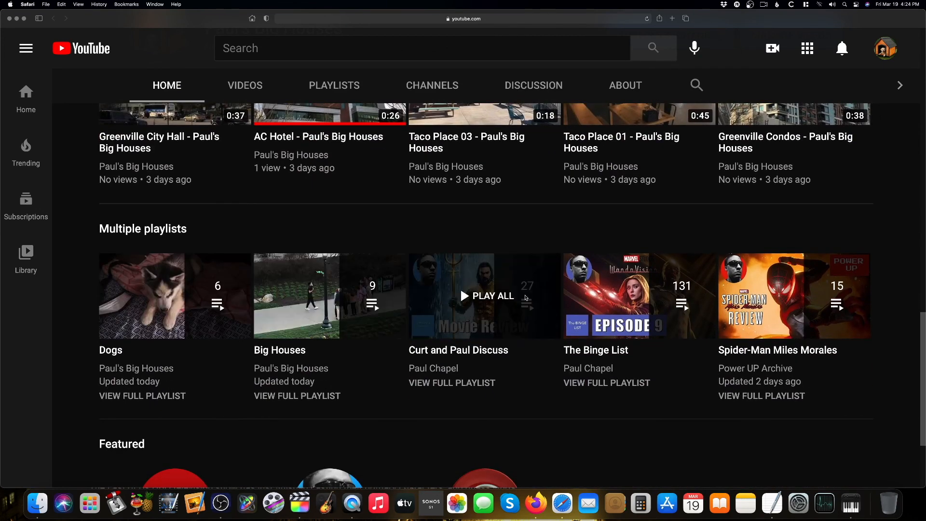
pyautogui.scroll(-2, 801, 362)
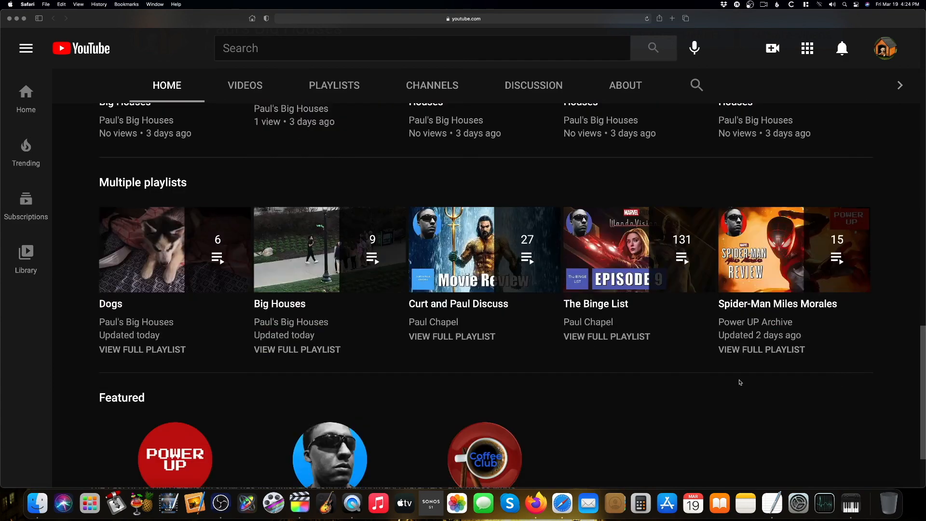
pyautogui.scroll(-3, 601, 399)
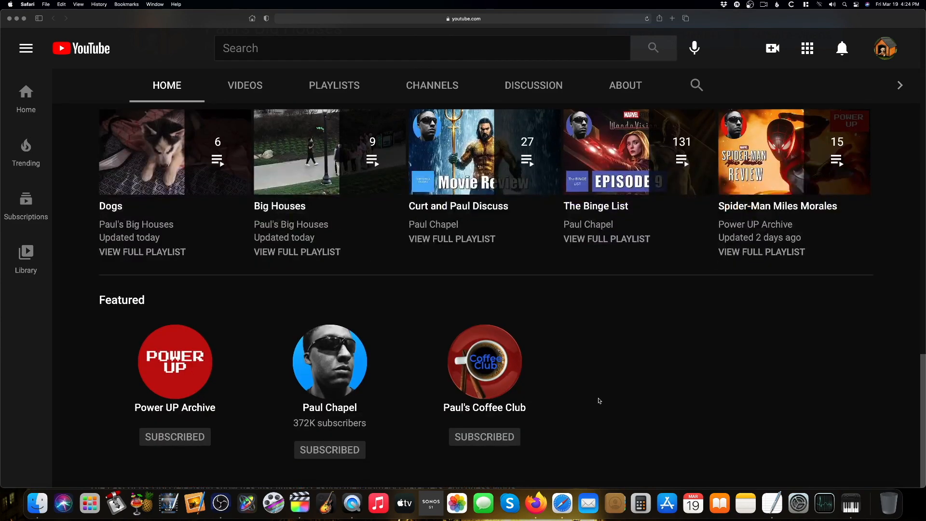
pyautogui.scroll(15, 599, 399)
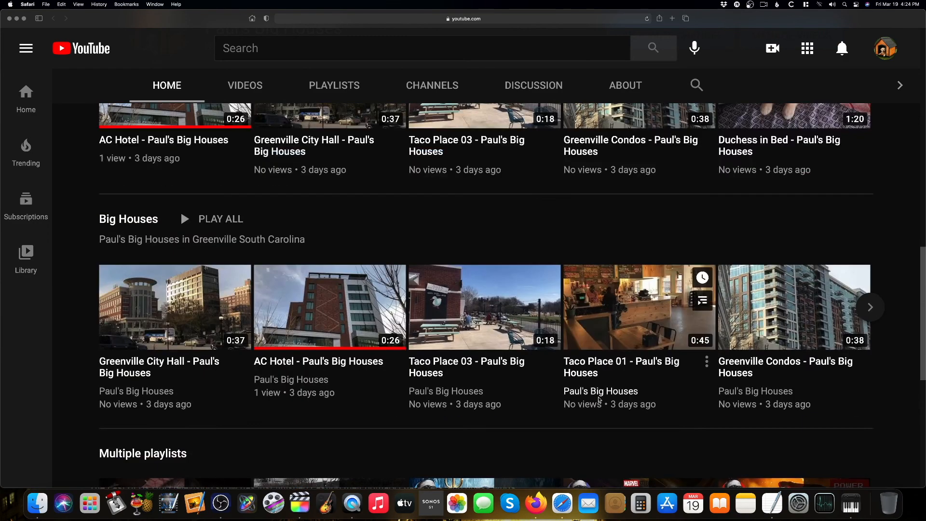
pyautogui.scroll(10, 599, 400)
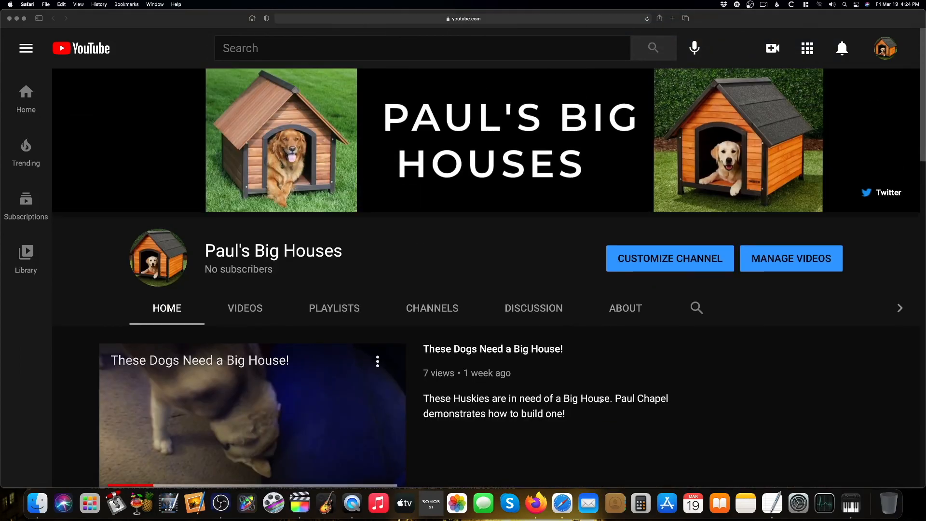
pyautogui.scroll(-10, 598, 398)
pyautogui.scroll(4, 599, 399)
pyautogui.scroll(-10, 599, 399)
pyautogui.scroll(2, 599, 399)
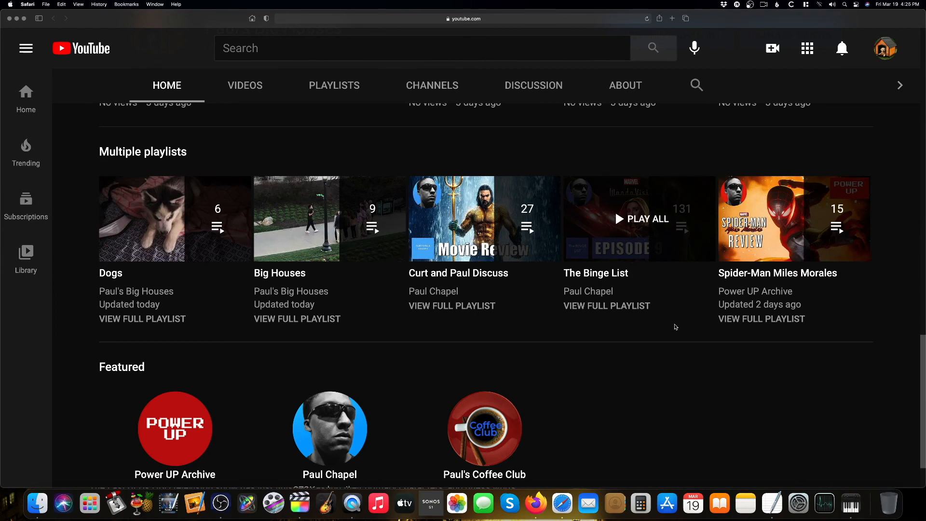
# Open The Binge List from the Multiple playlists section and scroll through its videos
pyautogui.click(641, 311)
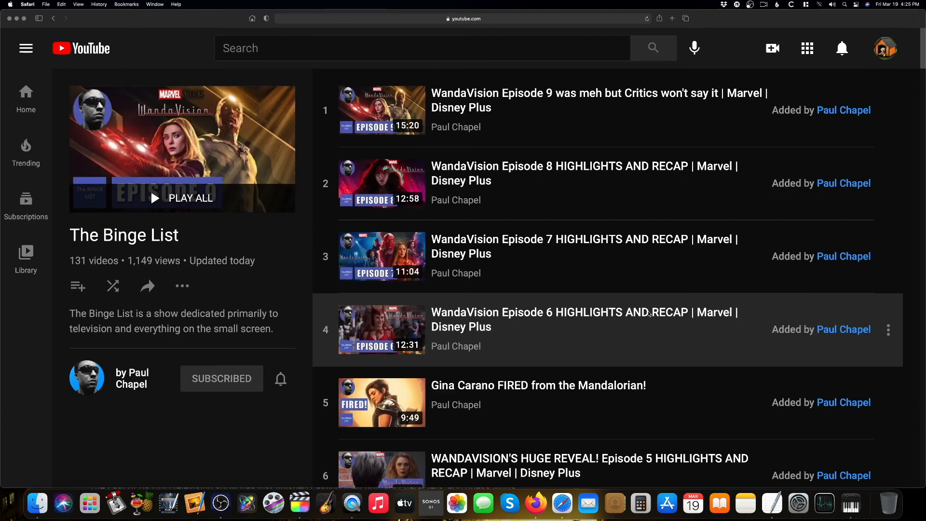
pyautogui.scroll(-8, 648, 313)
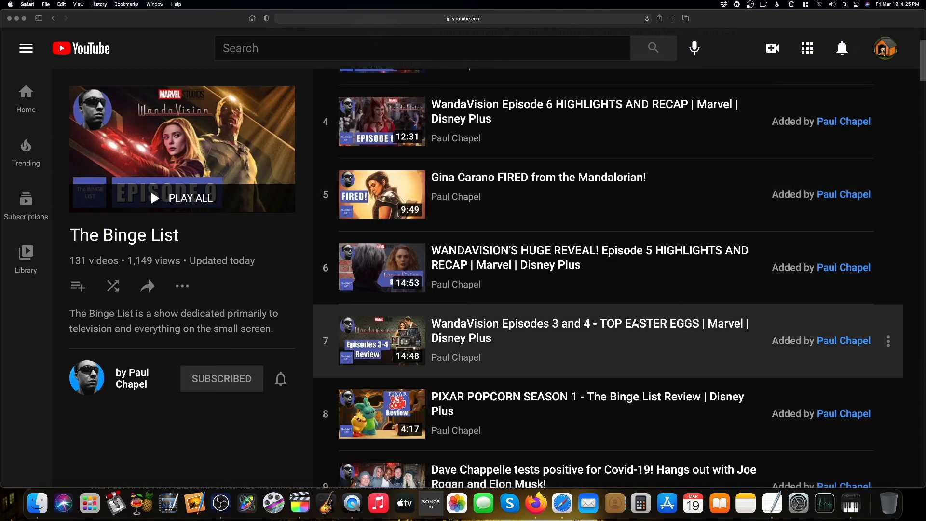
pyautogui.scroll(-10, 637, 322)
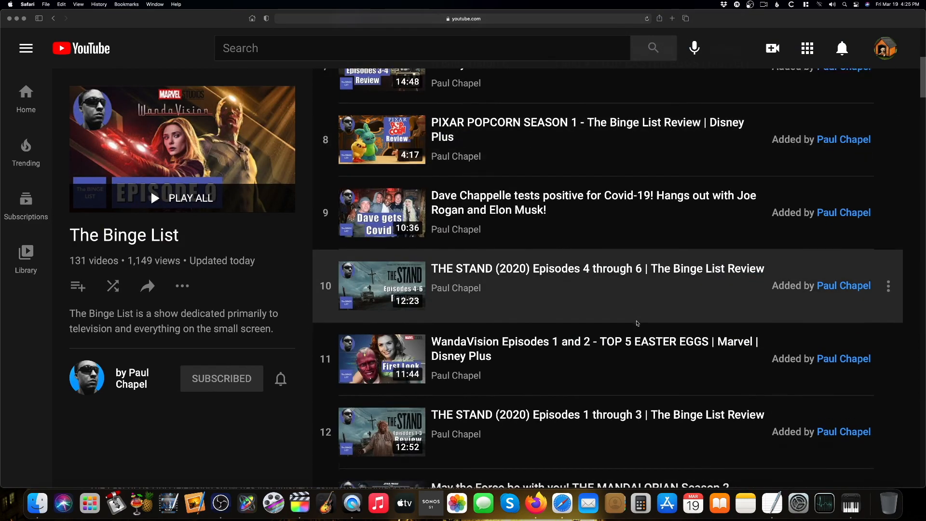
pyautogui.scroll(-20, 638, 323)
pyautogui.scroll(-20, 637, 323)
pyautogui.scroll(-20, 637, 323)
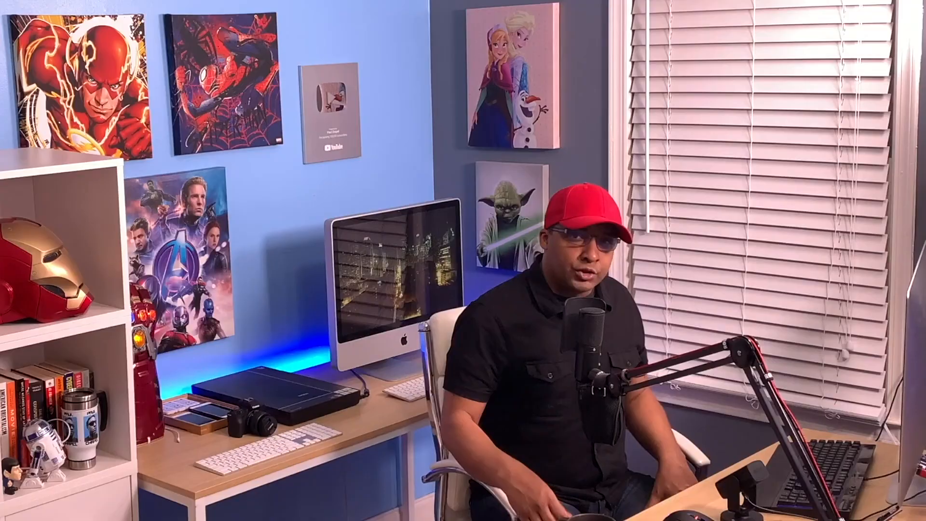